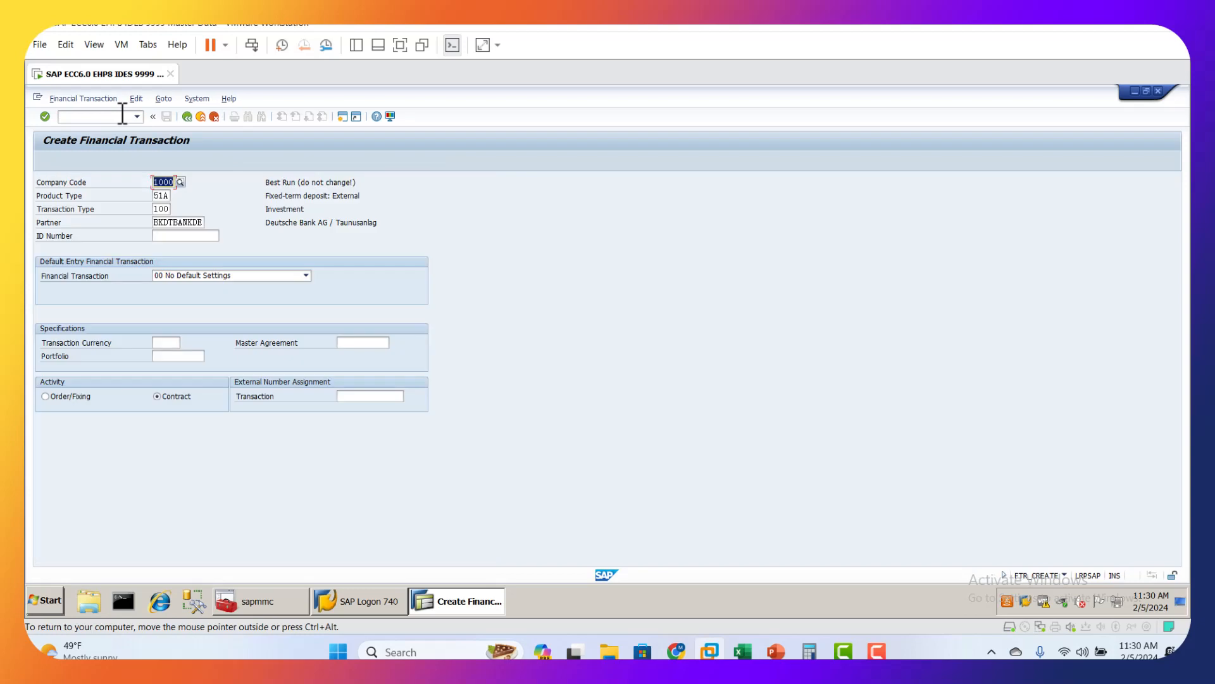
Step: Clear the partner, transaction type and product type from the Create Financial Transaction entry form
click(202, 223)
key(Delete)
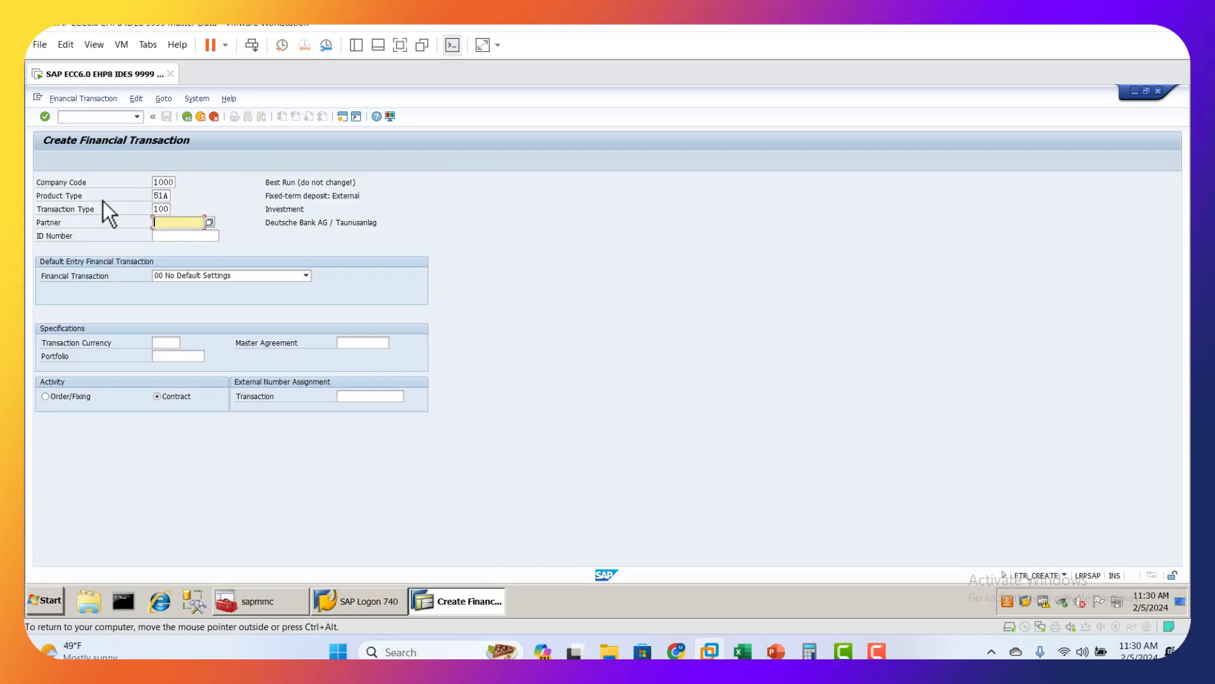
click(164, 209)
key(Delete)
click(166, 194)
key(Delete)
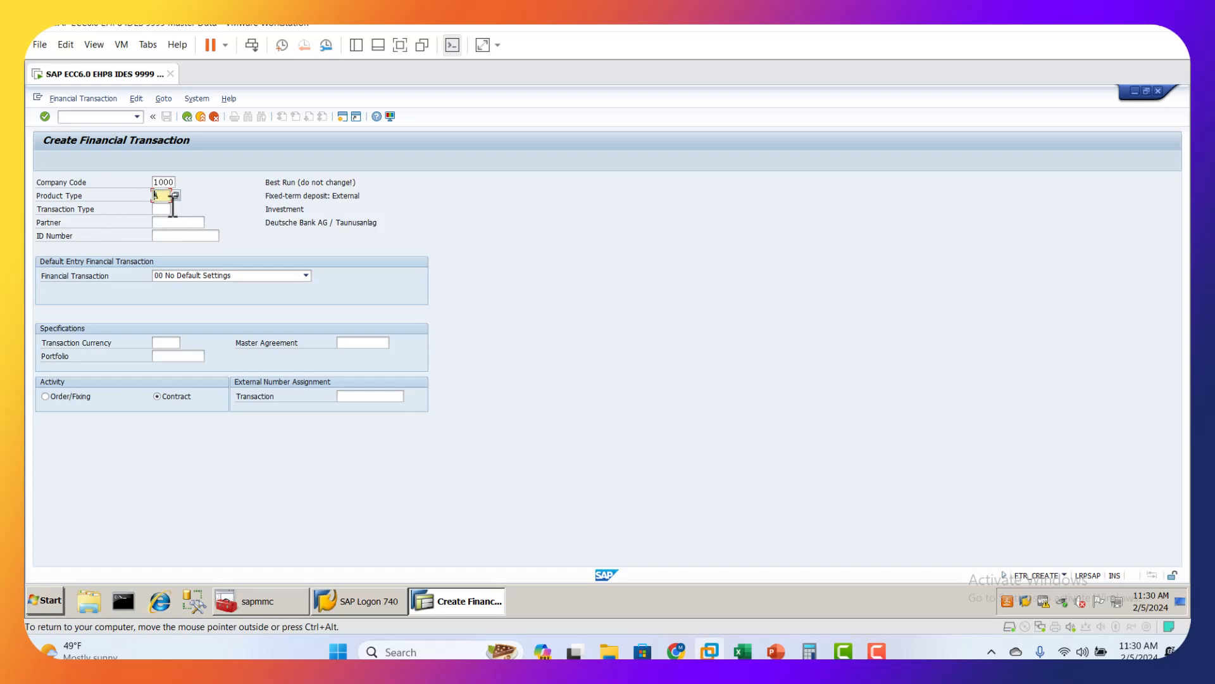
Step: Set the product type to 51A, Fixed-term deposit: External, from the list of possible entries
click(163, 182)
key(Tab)
click(176, 196)
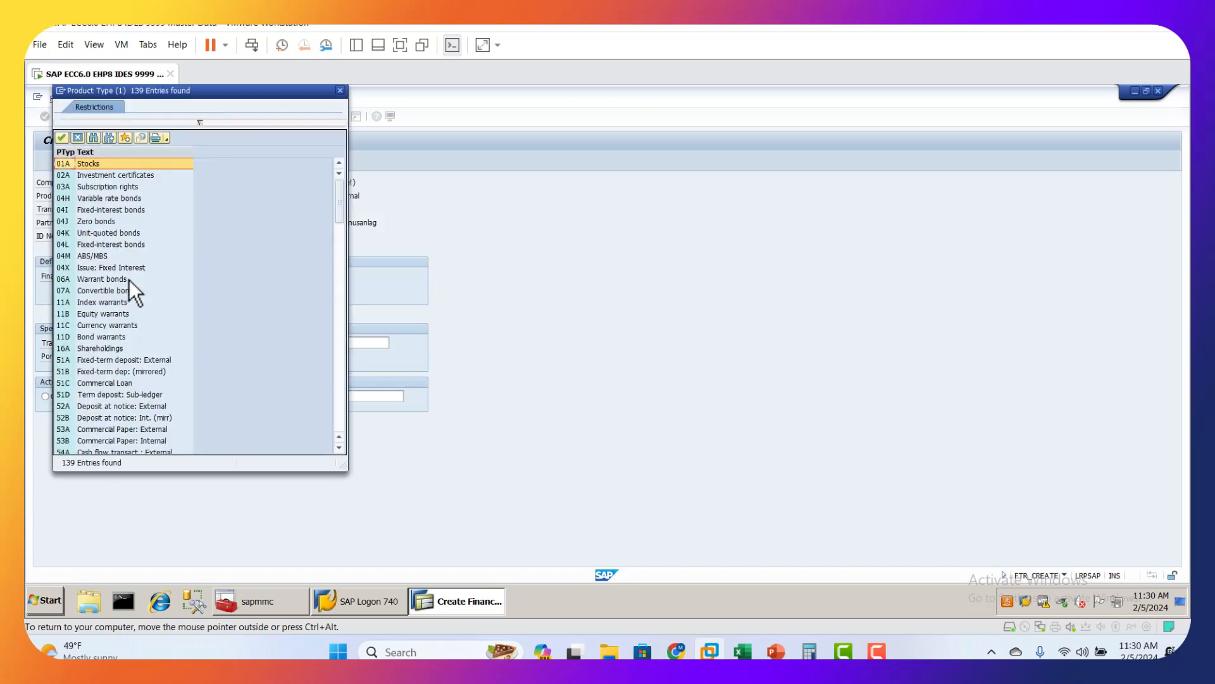
scroll(112, 326, down, 5)
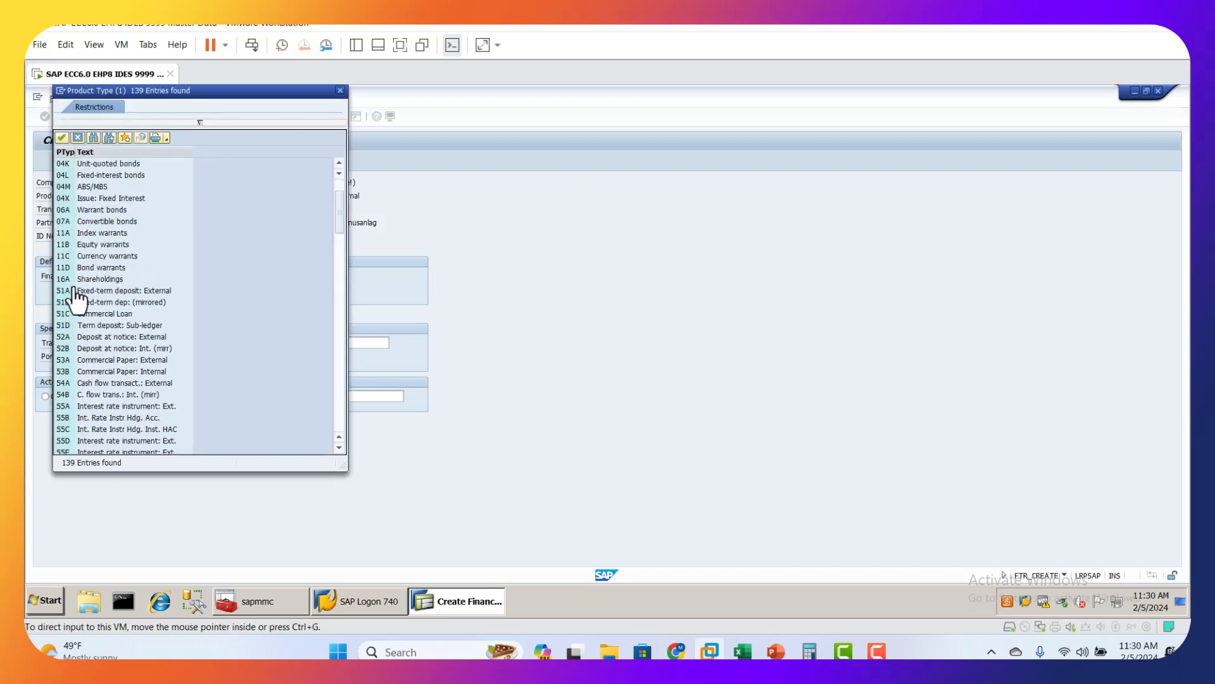
double_click(66, 291)
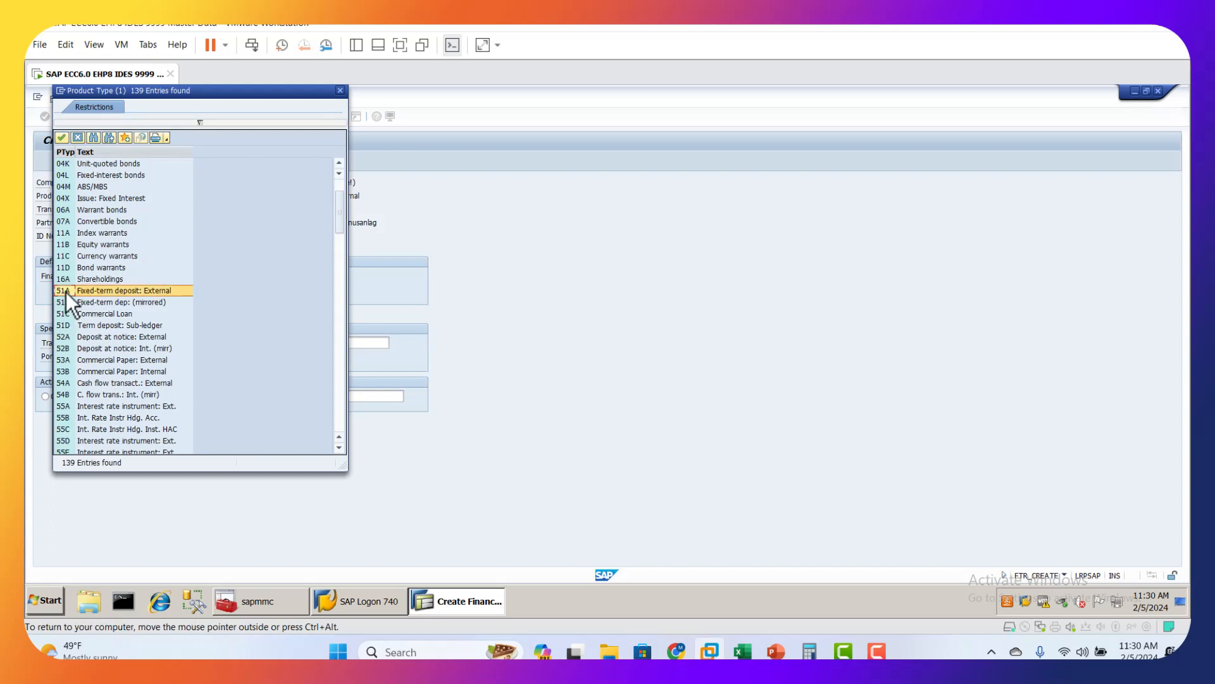
click(163, 195)
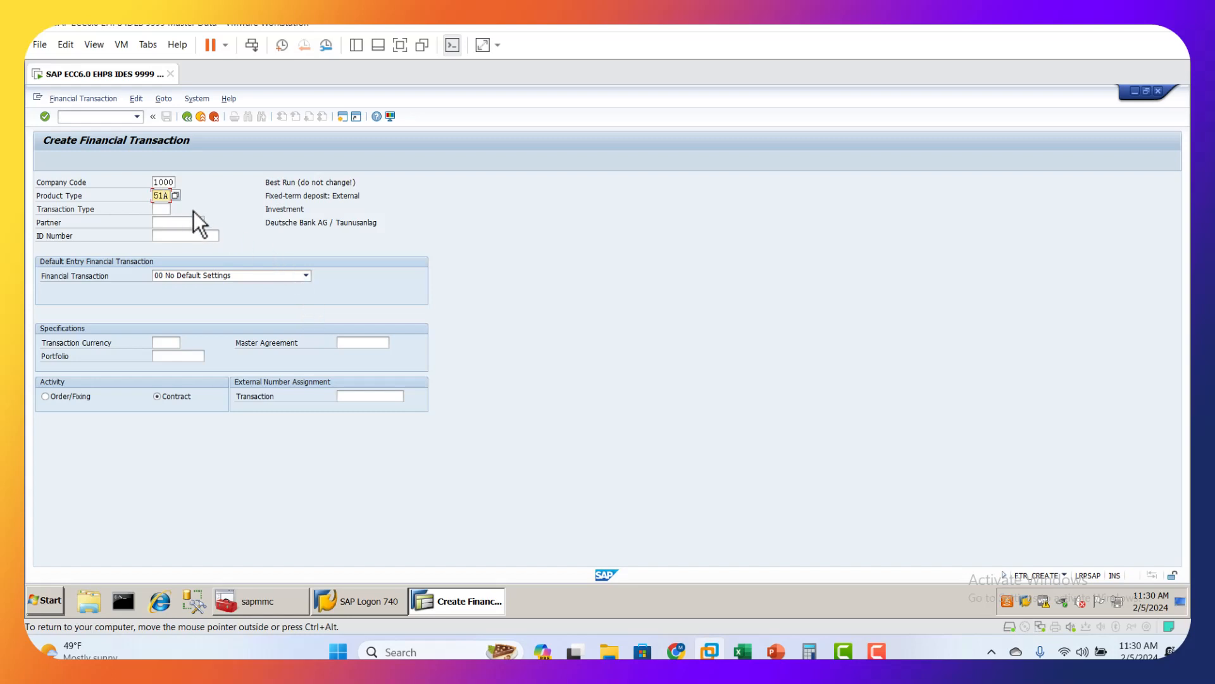
Step: Set the transaction type to 100, Fixed-term deposit: External-Investment
click(166, 209)
click(176, 209)
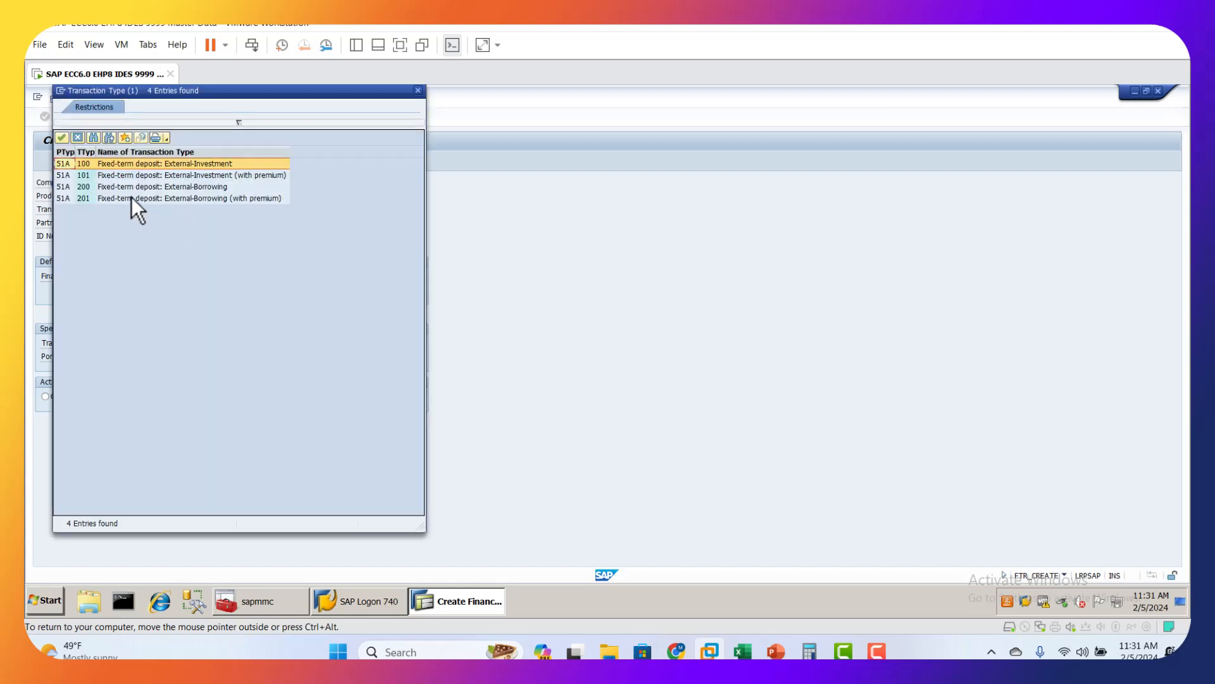
double_click(89, 166)
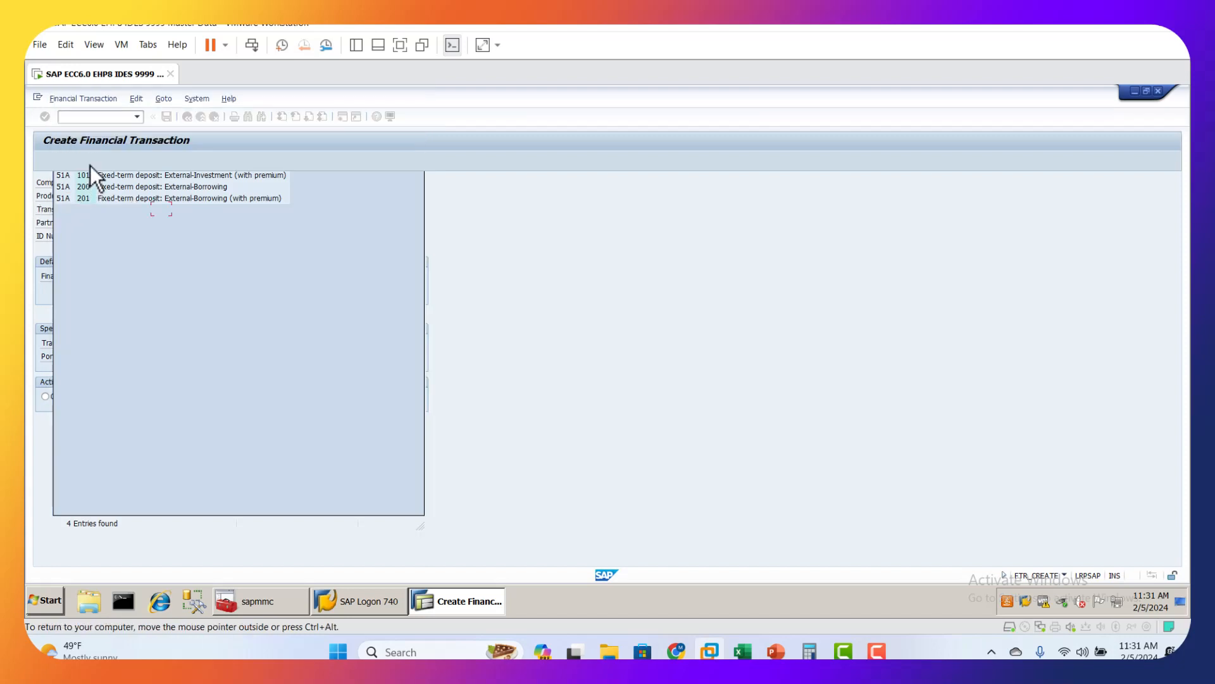
Step: Enter BKDTBANKDE as the partner and continue to the fixed-term deposit's structure data
click(175, 223)
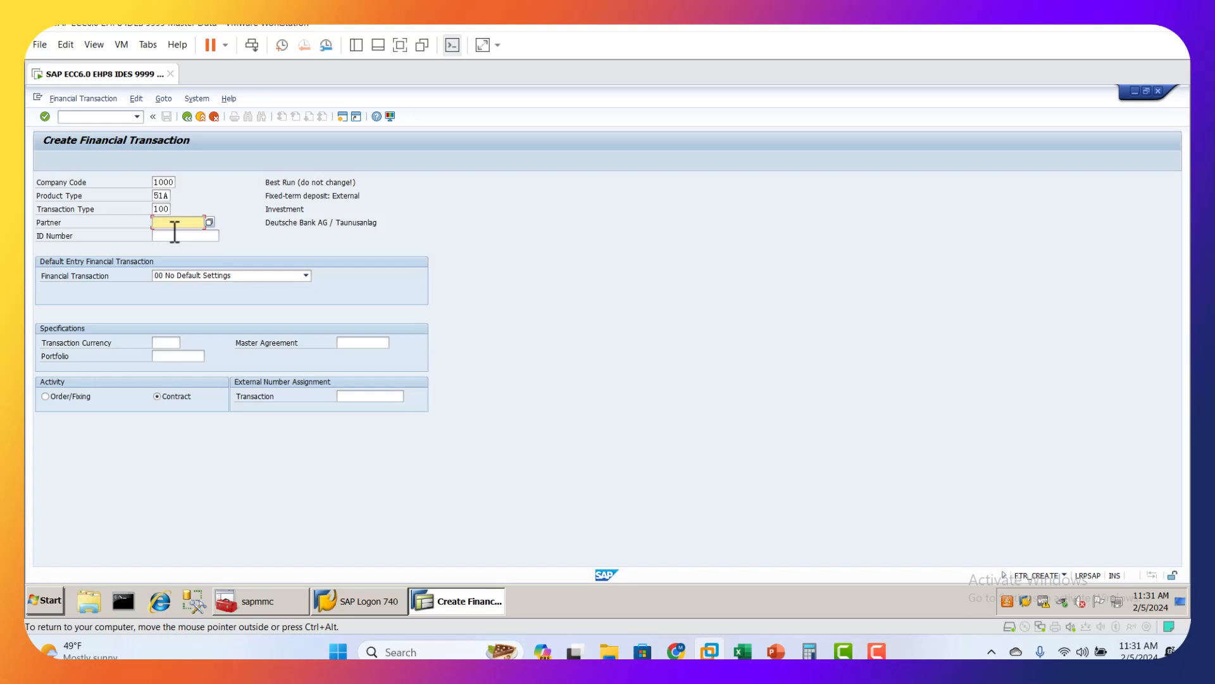
click(175, 223)
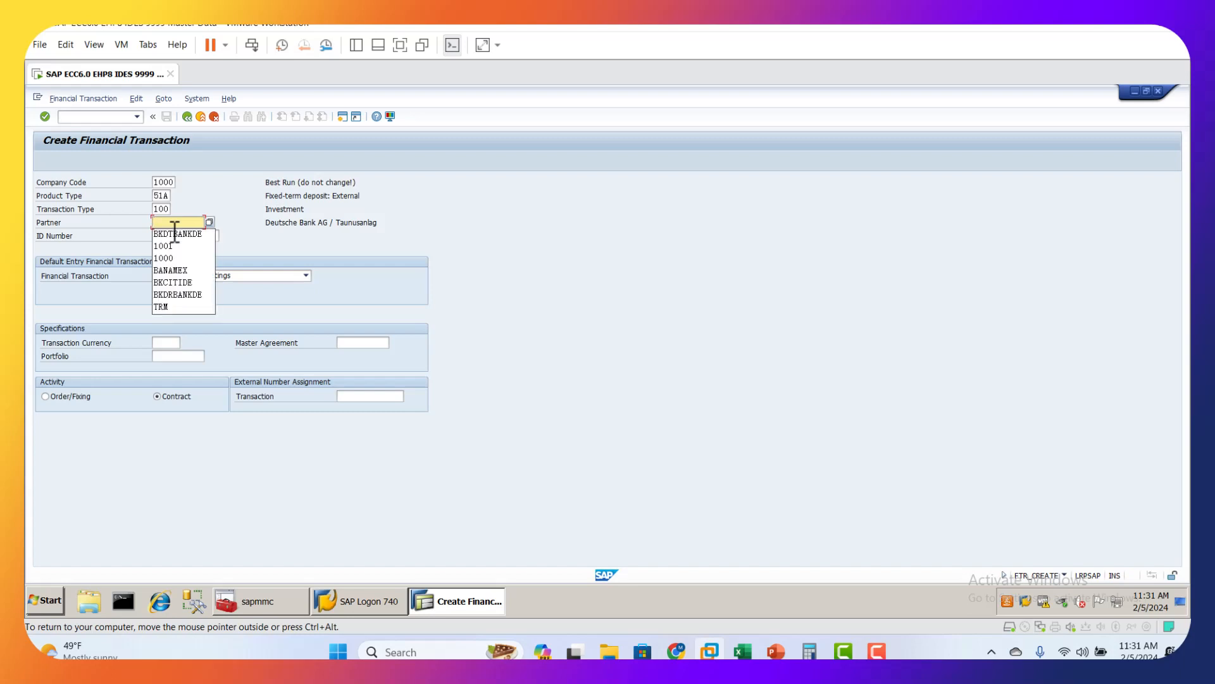
click(176, 234)
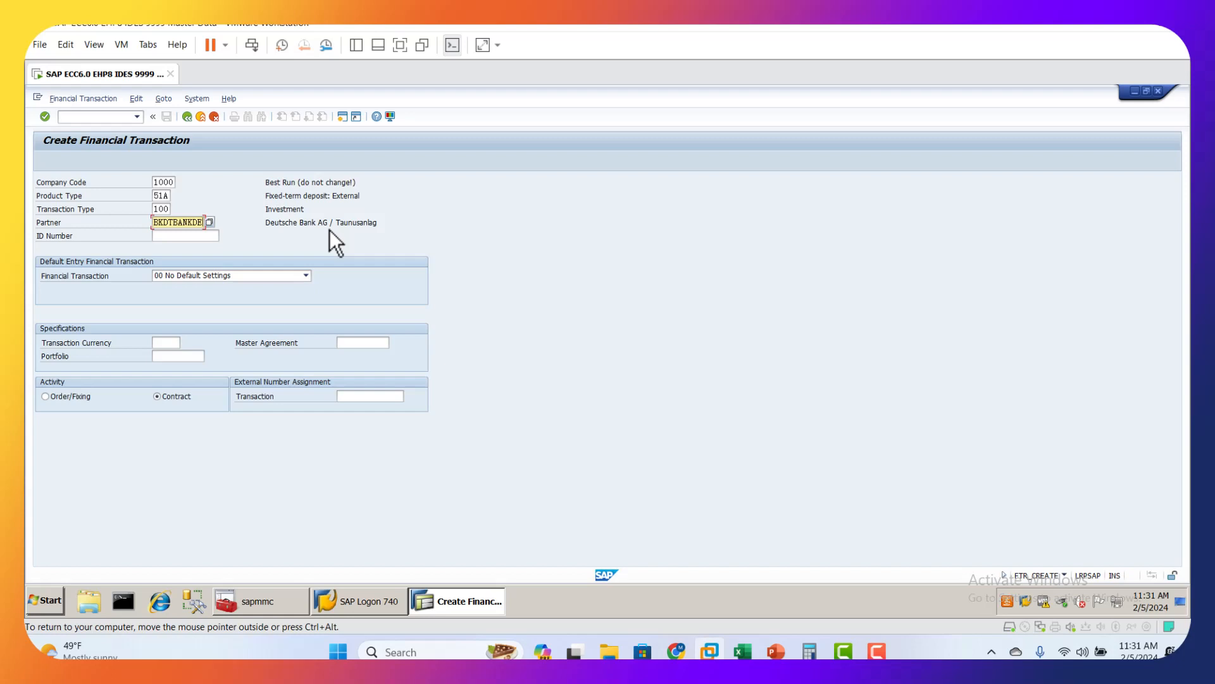
key(Return)
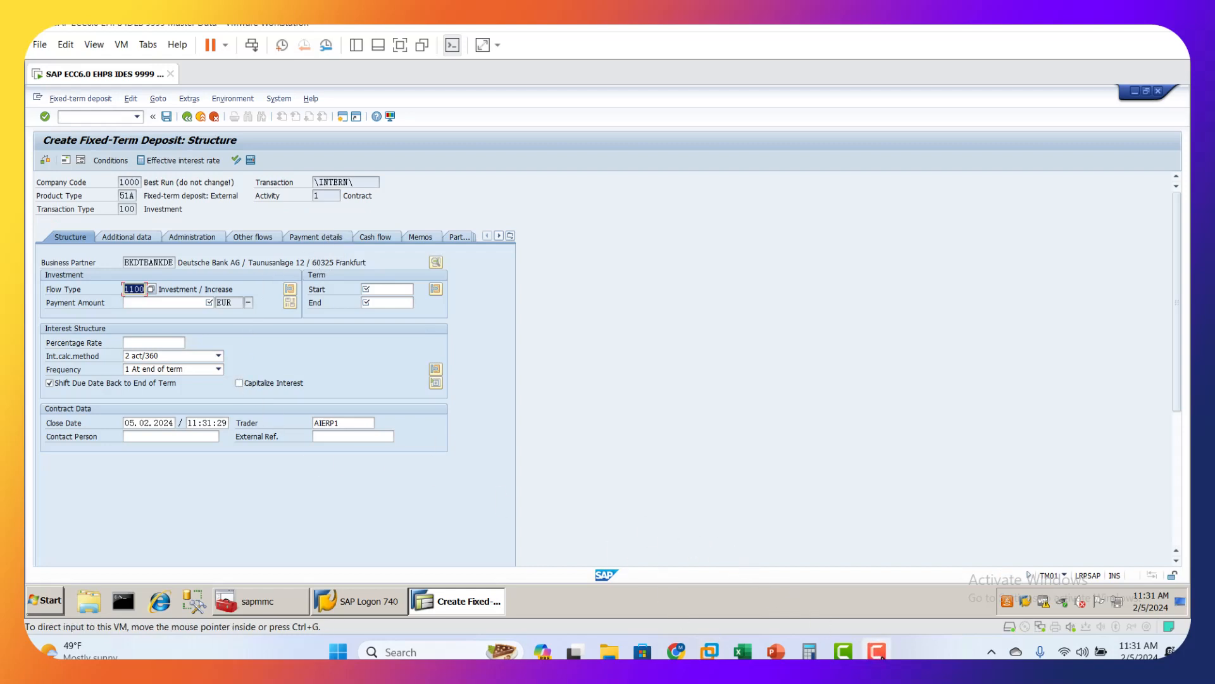
Step: Set the investment's payment amount to 100000 EUR and the term start to 05.02.2024
click(151, 302)
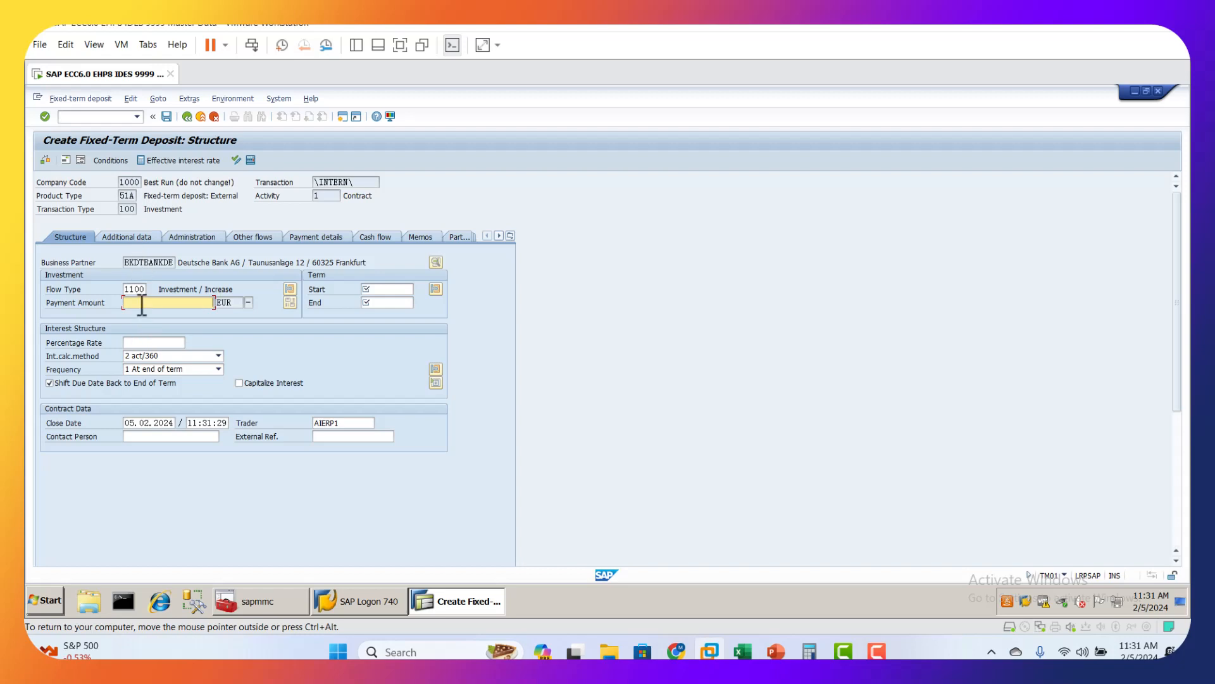
text(100000)
click(389, 290)
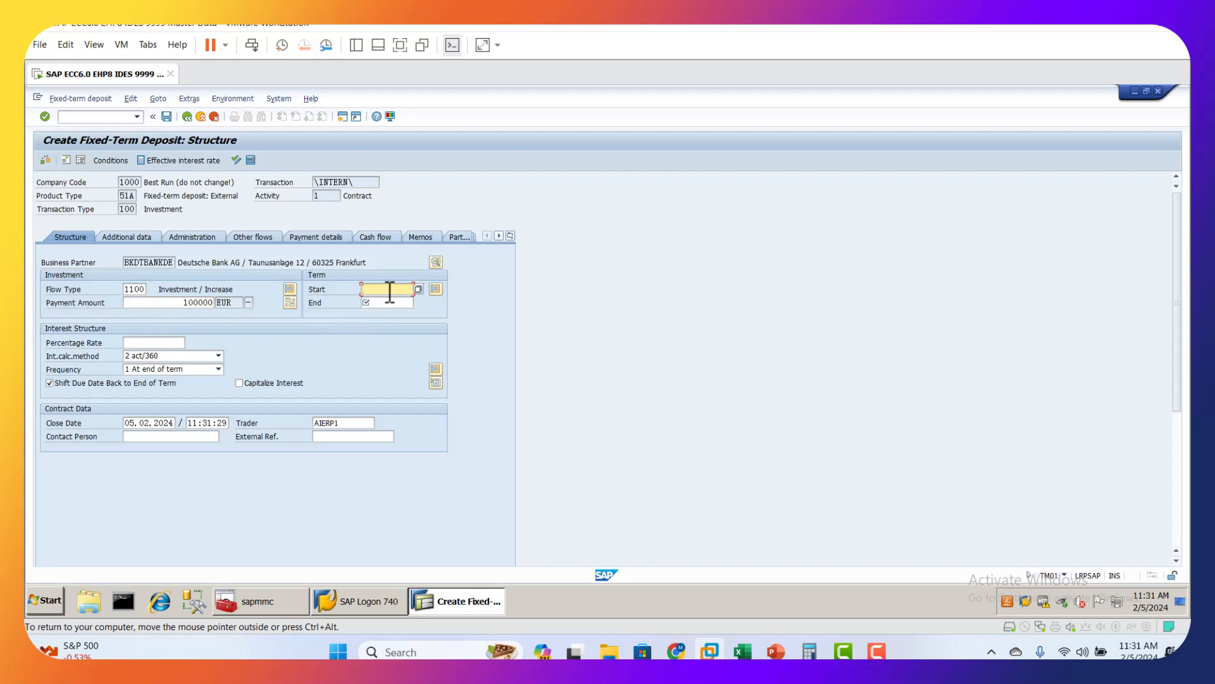
click(405, 290)
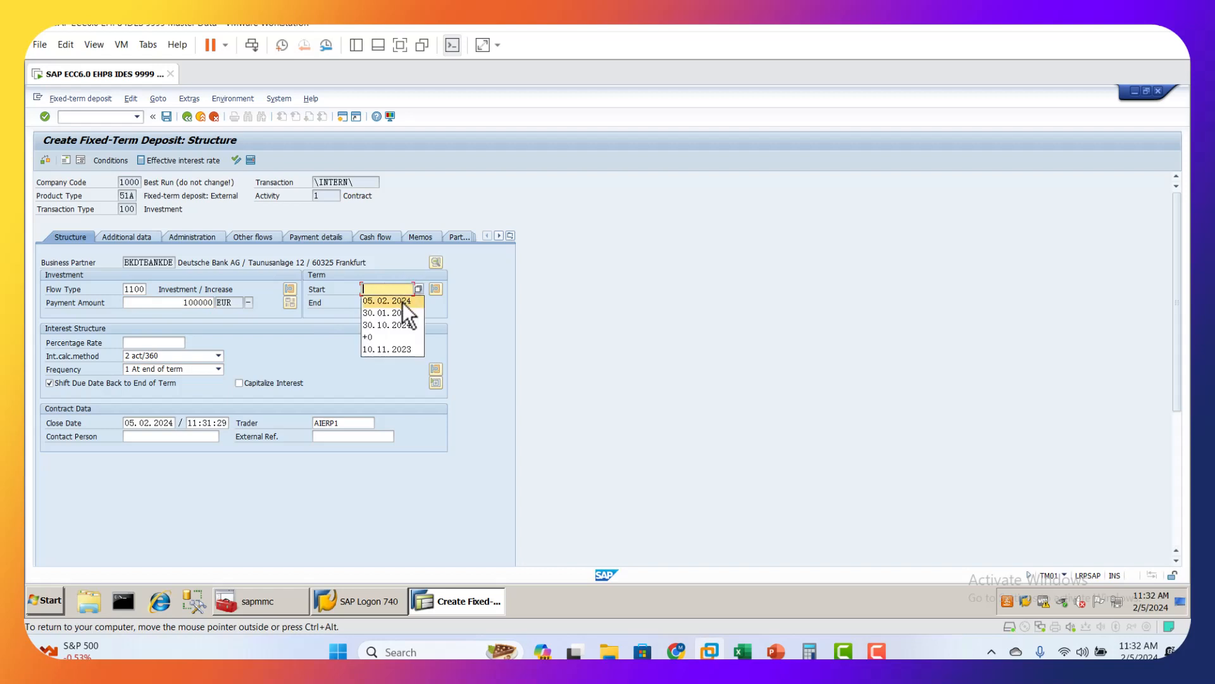
click(402, 302)
Step: Enter ++2 as the term end and submit the deposit data
click(401, 302)
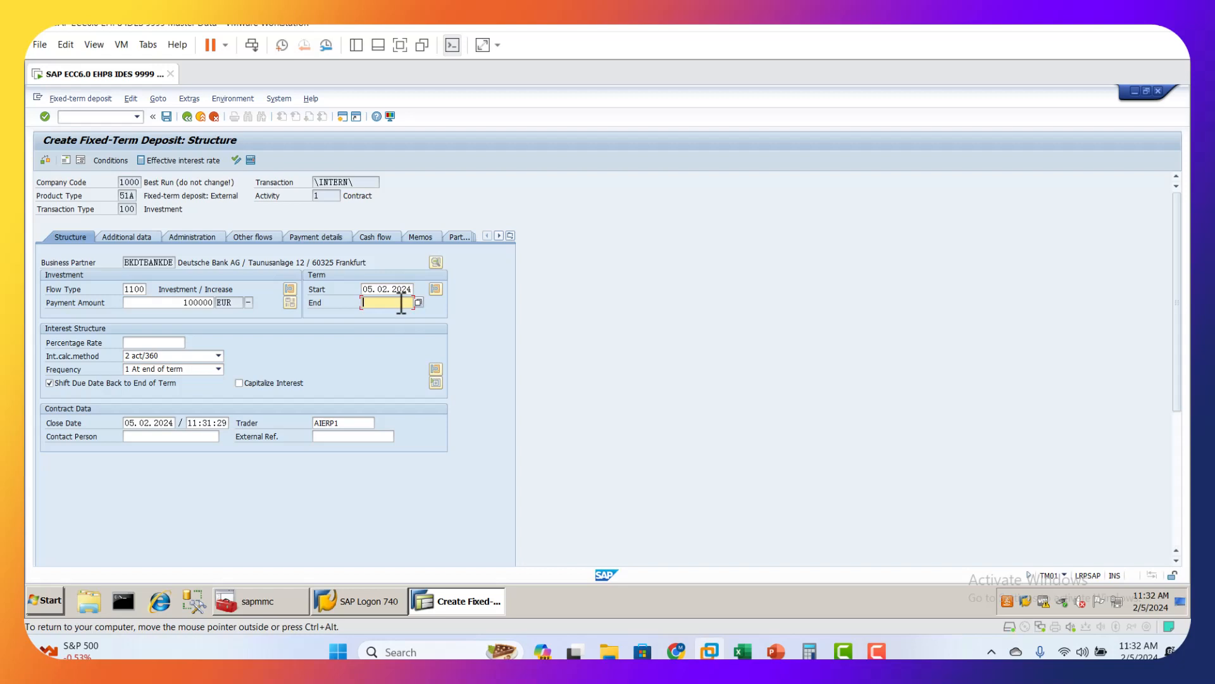
text(++2)
key(Return)
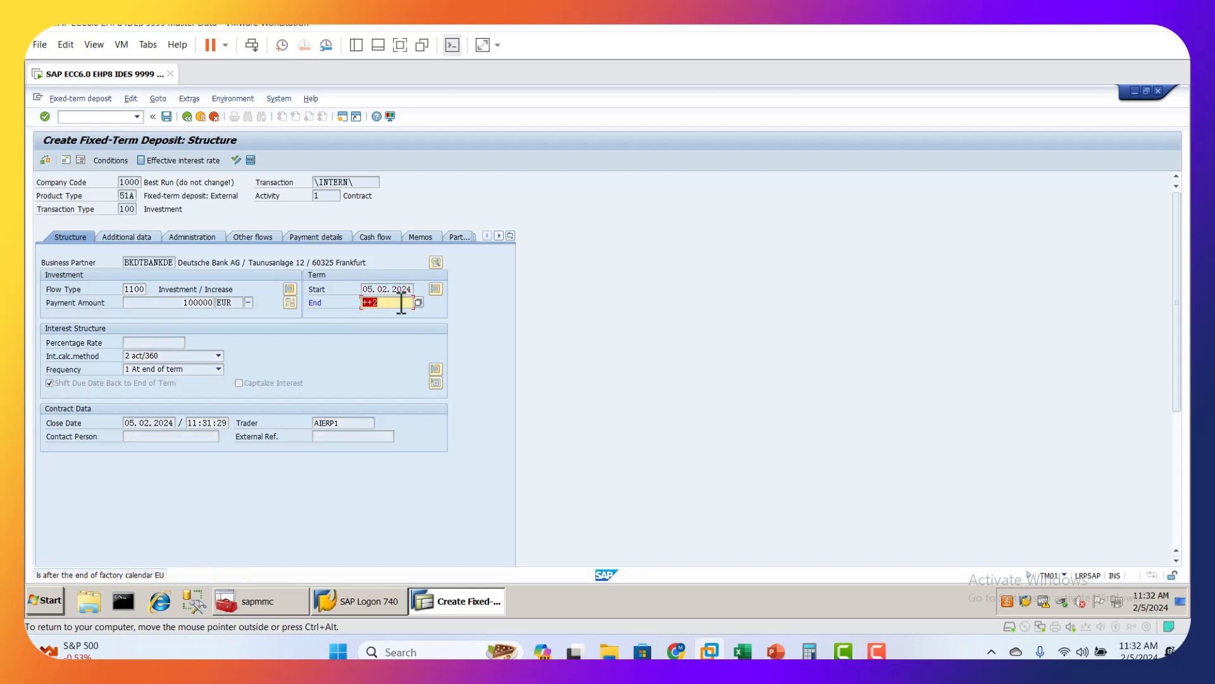
key(Return)
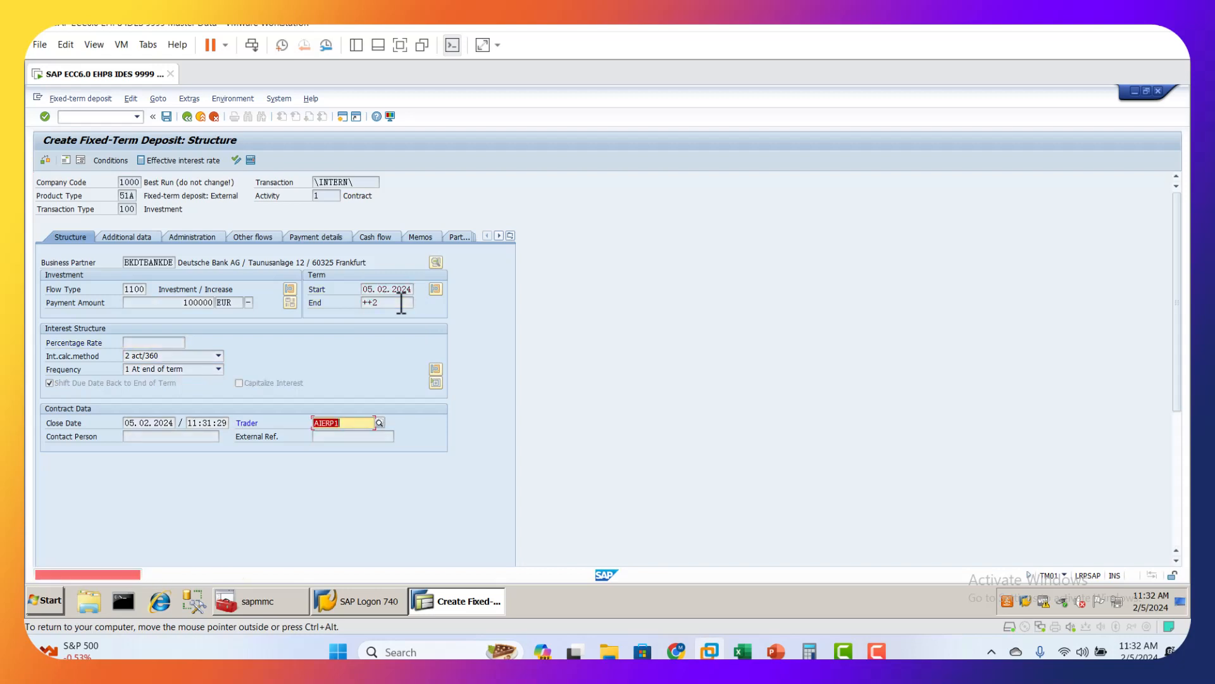
Step: Clear the trader in the contract data and accept 05.04.2024 as the term end
key(BackSpace)
key(Return)
key(Return)
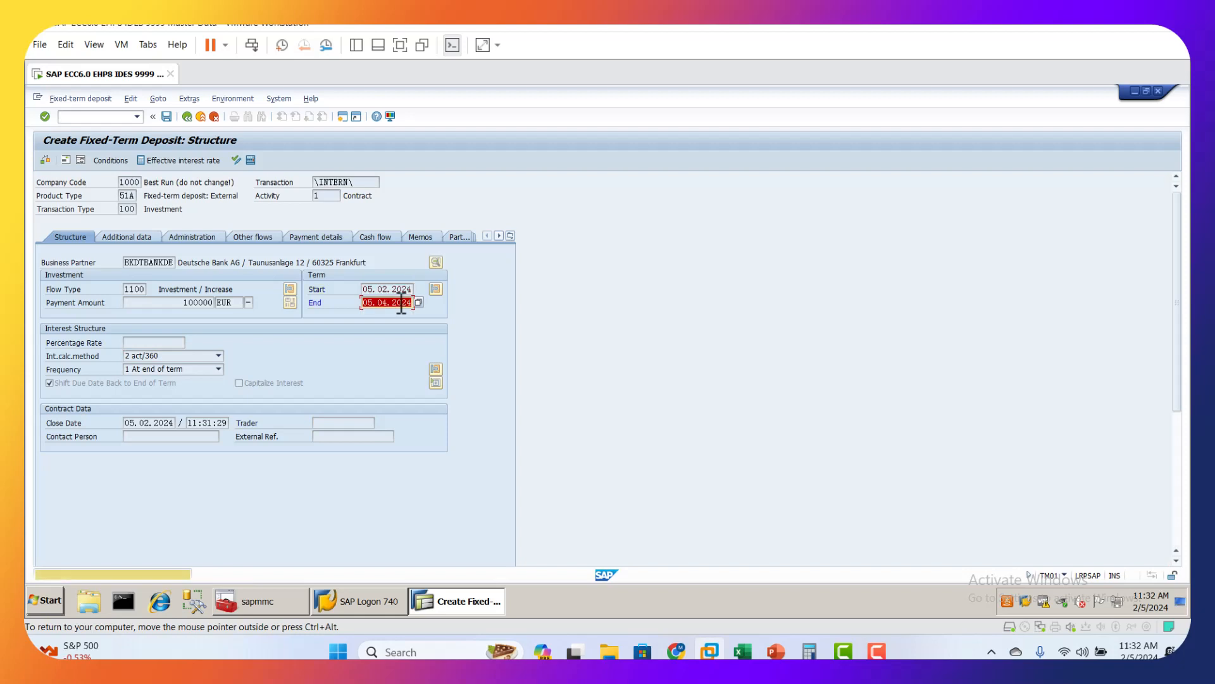
click(391, 303)
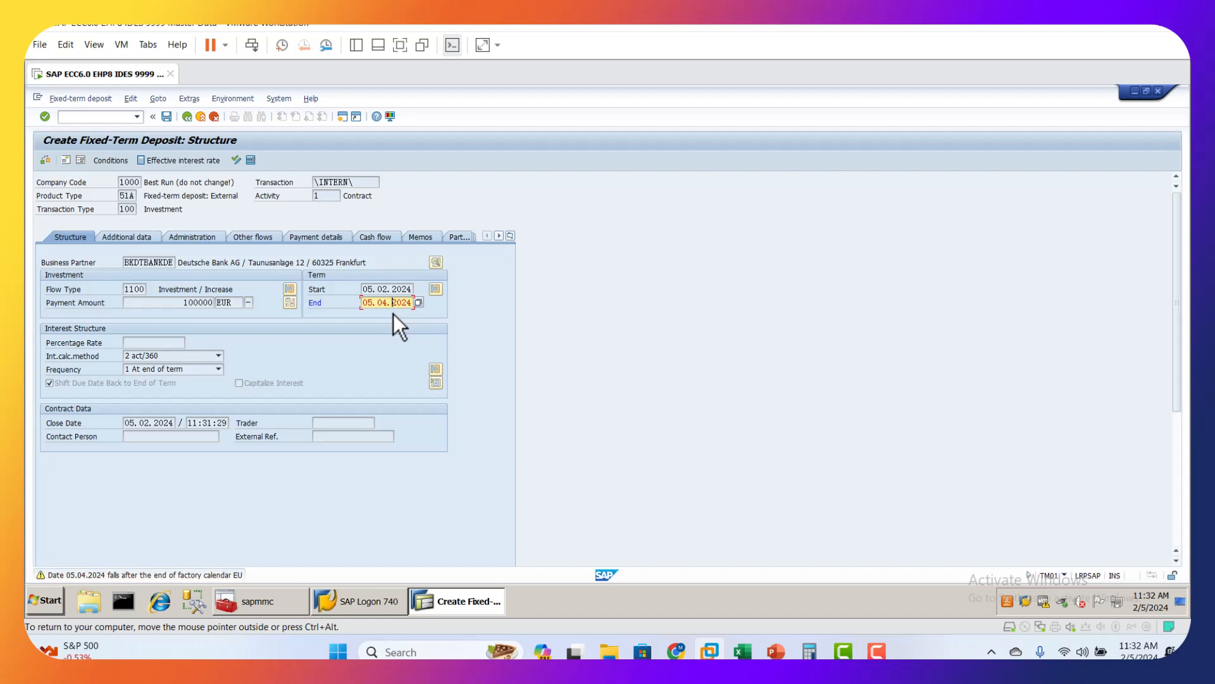
key(Return)
Step: Set the percentage rate to 10 with interest calculation method 2 act/360, and enable Capitalize Interest
click(144, 341)
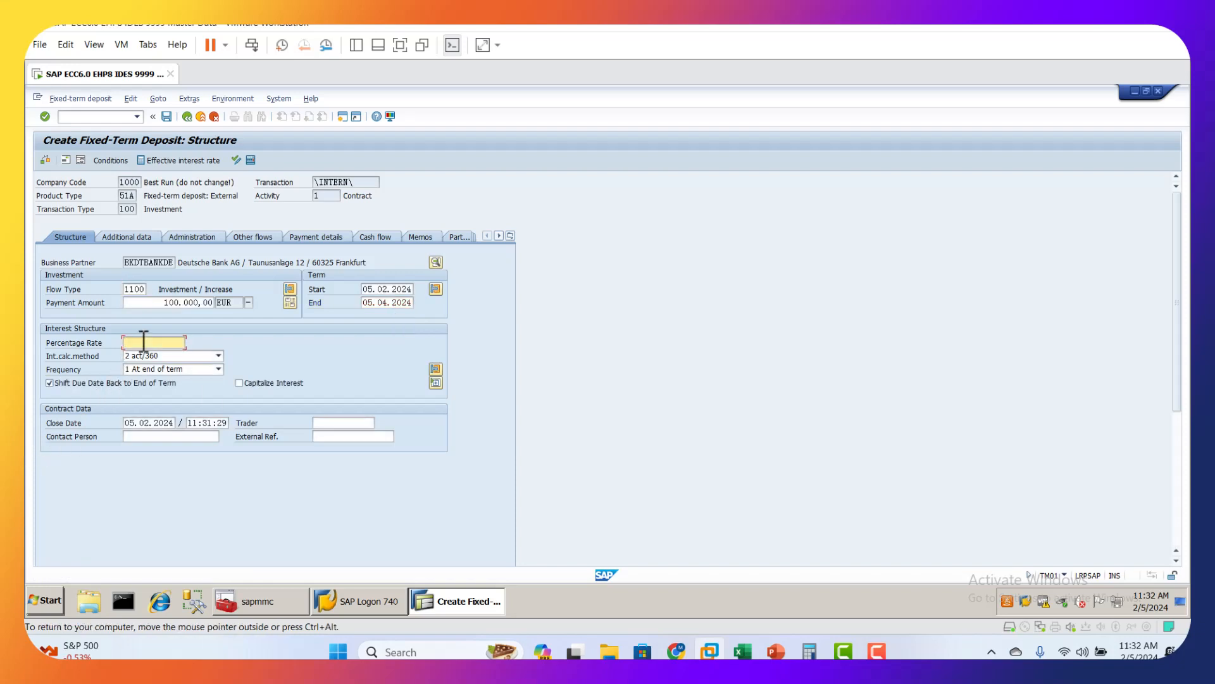
text(10)
click(219, 357)
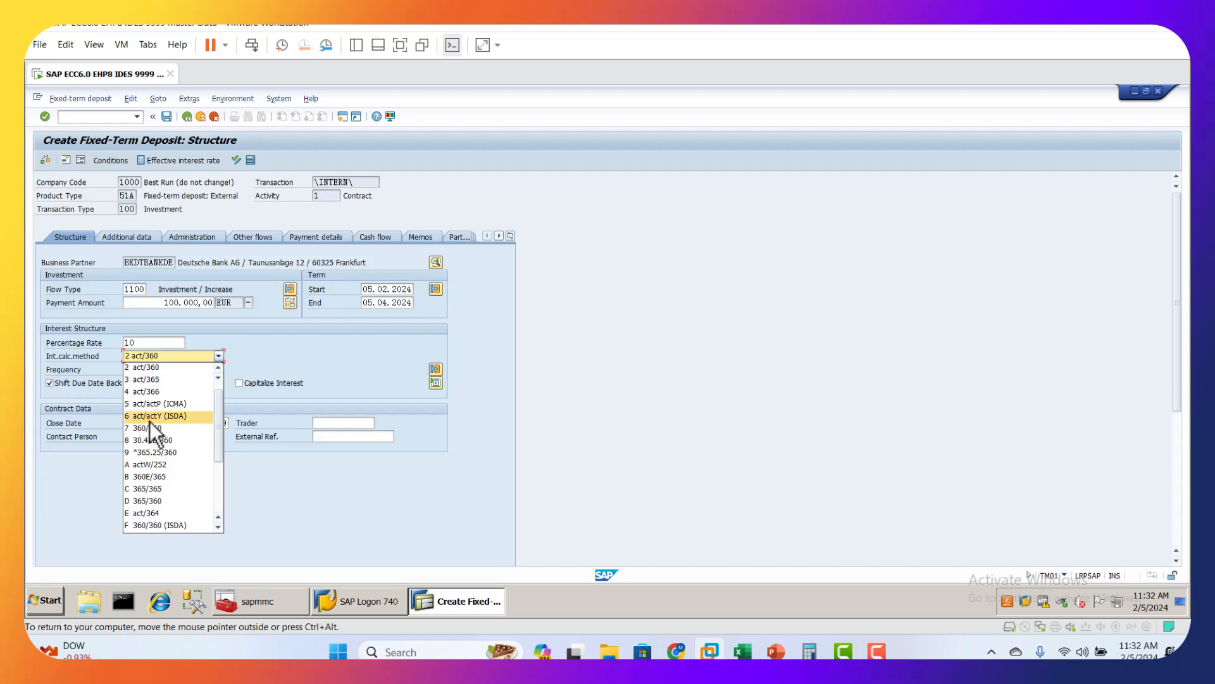
click(166, 370)
click(162, 360)
click(163, 365)
click(238, 382)
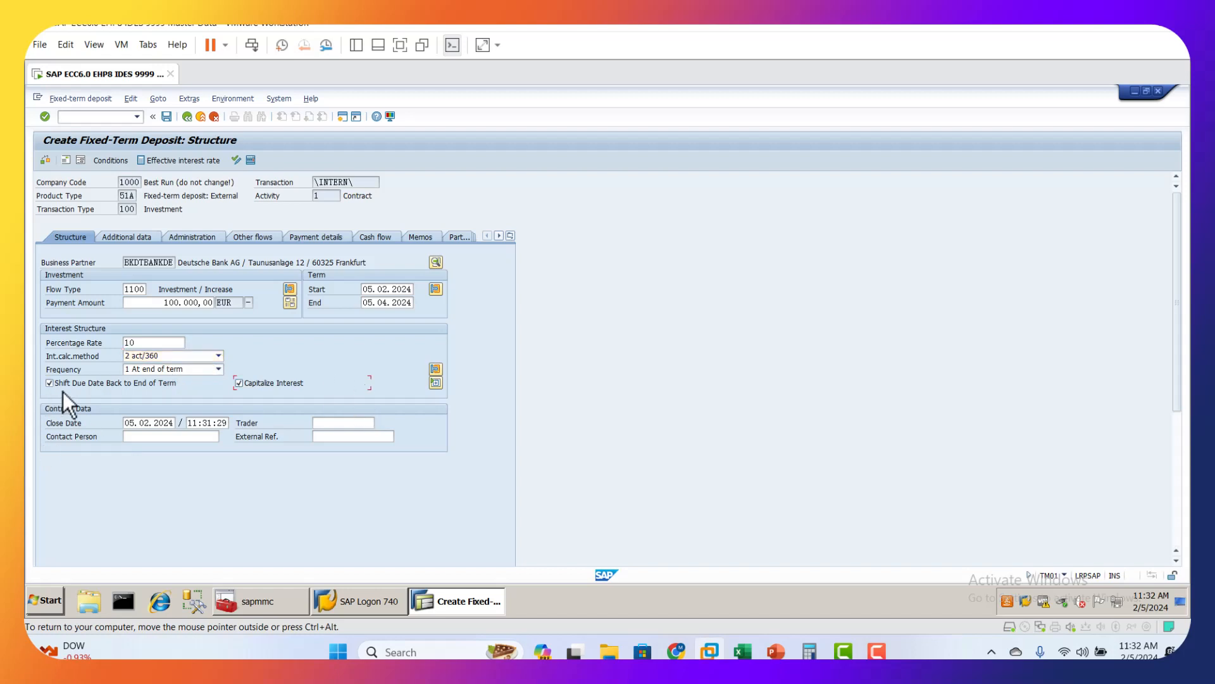
Step: Try a monthly interest frequency with an interval of 3 months
click(201, 373)
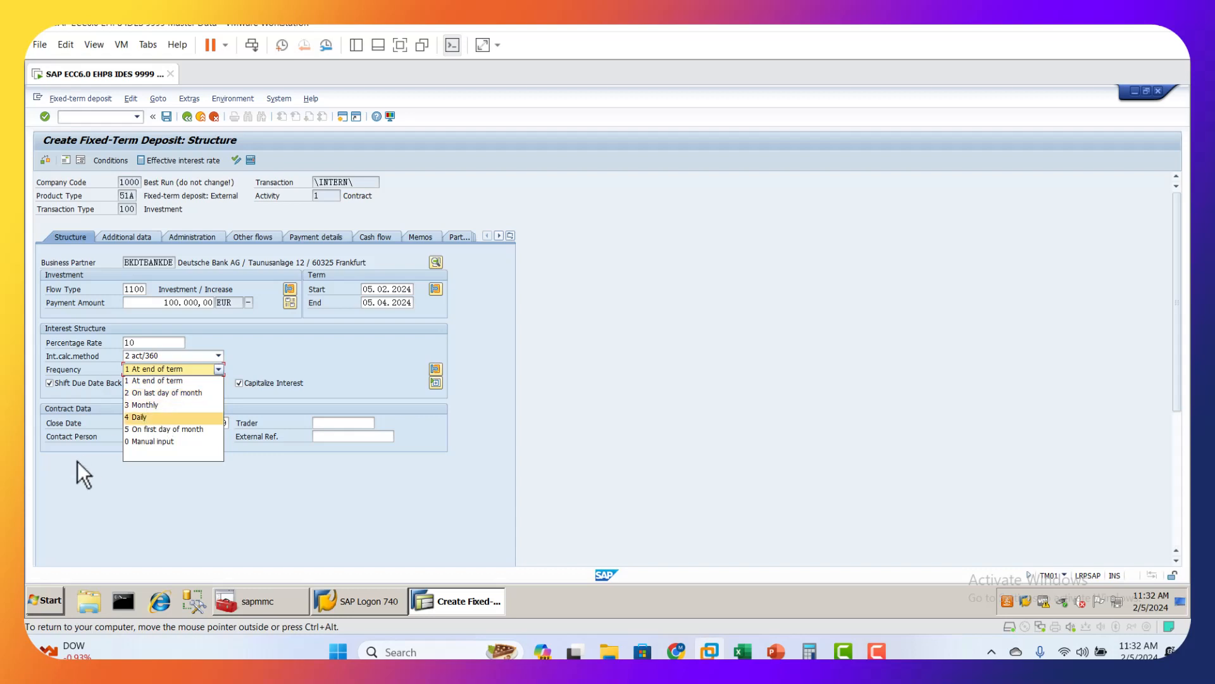
click(166, 407)
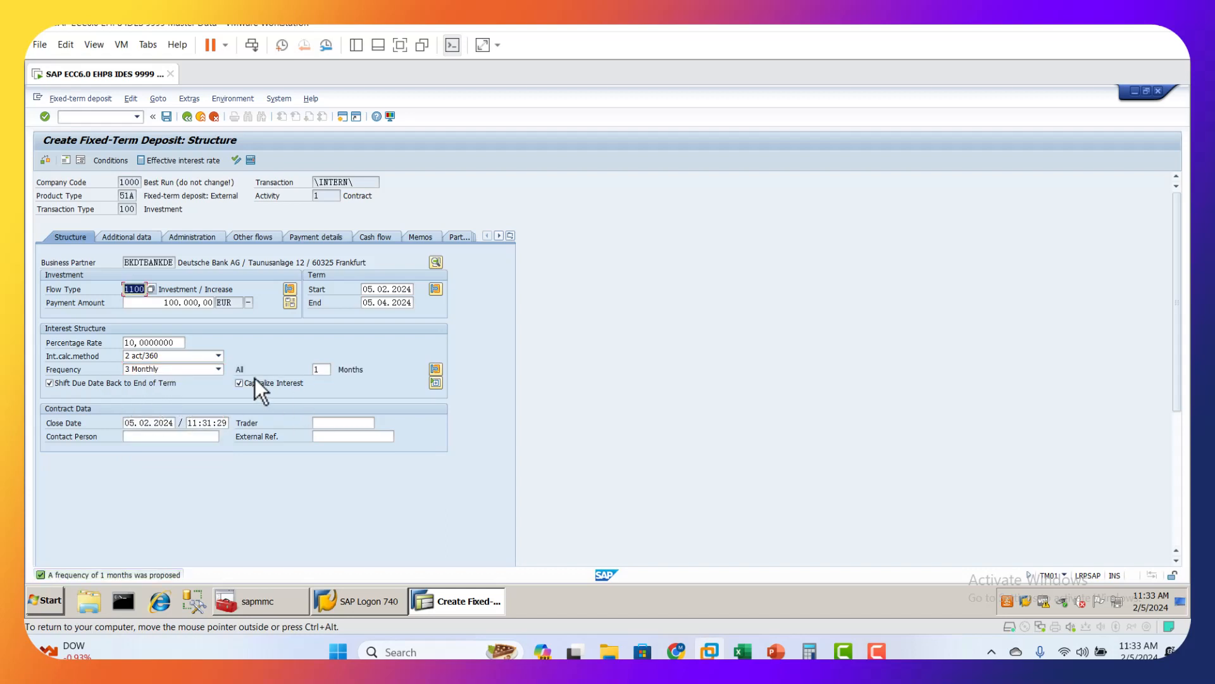
click(324, 373)
key(BackSpace)
text(3)
key(Return)
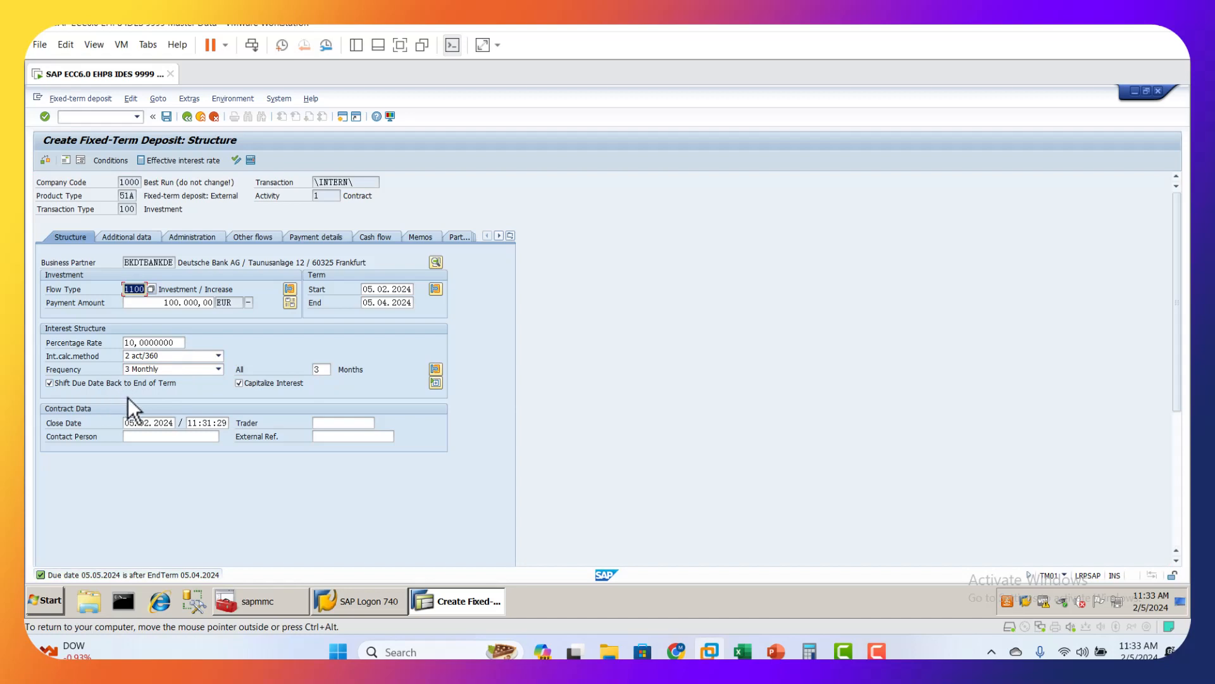
Step: Set the interest frequency to 1 At end of term and the time limit in the additional data to 01 Unlimited
click(176, 371)
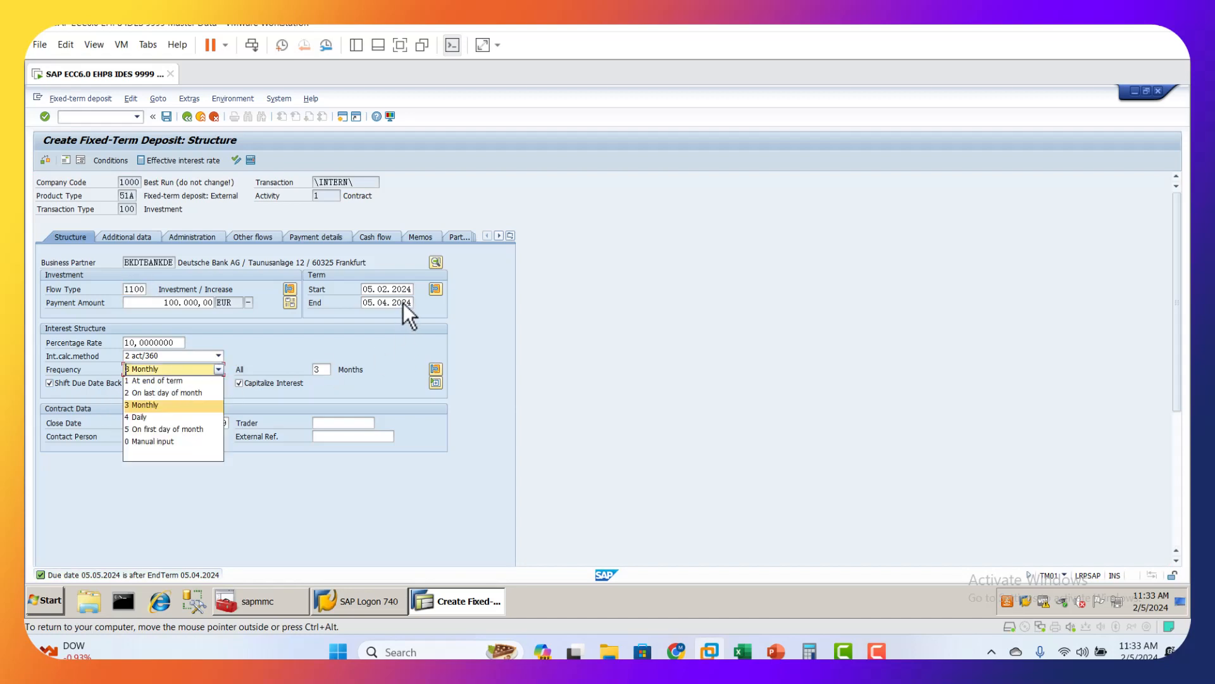
click(166, 382)
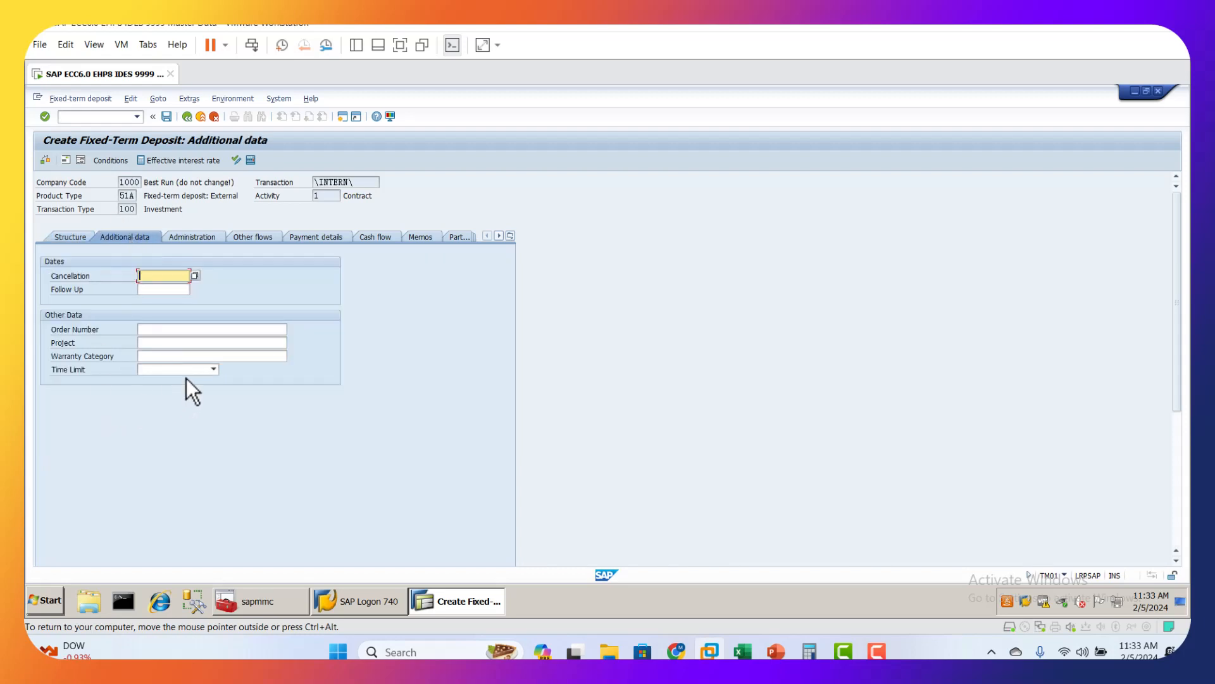
click(186, 371)
click(169, 385)
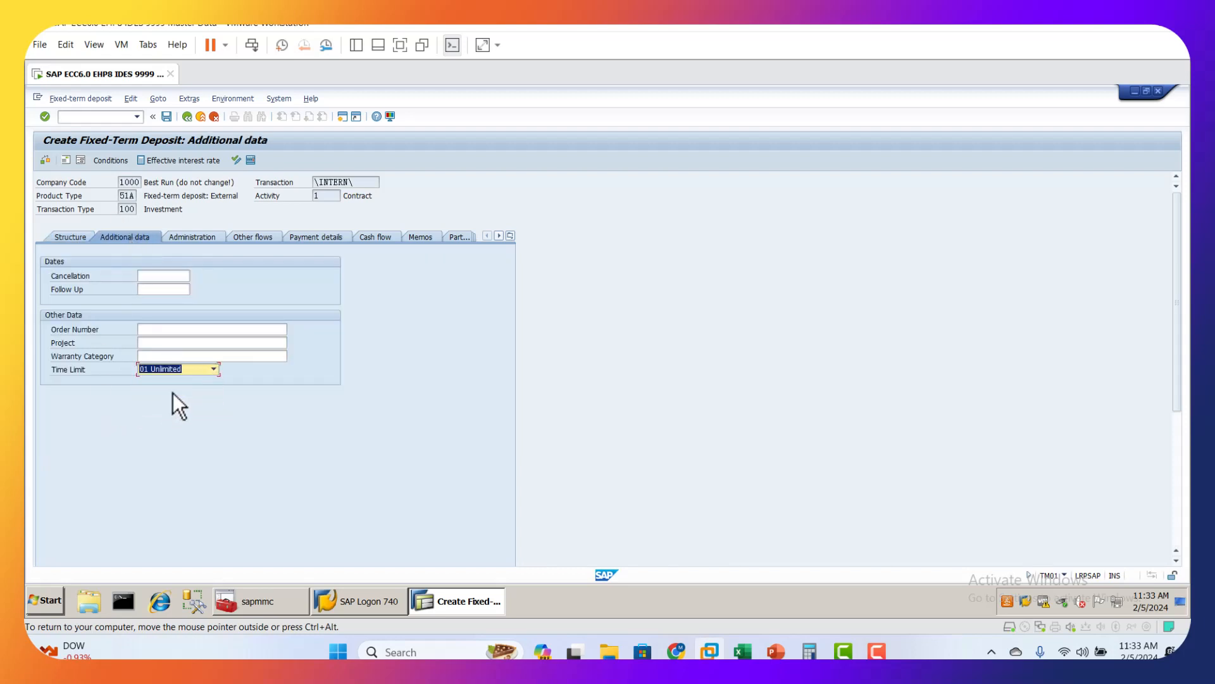
Step: Review the position indicator from the administration data and assign PORTFOLIO1 as the deposit's portfolio
click(204, 237)
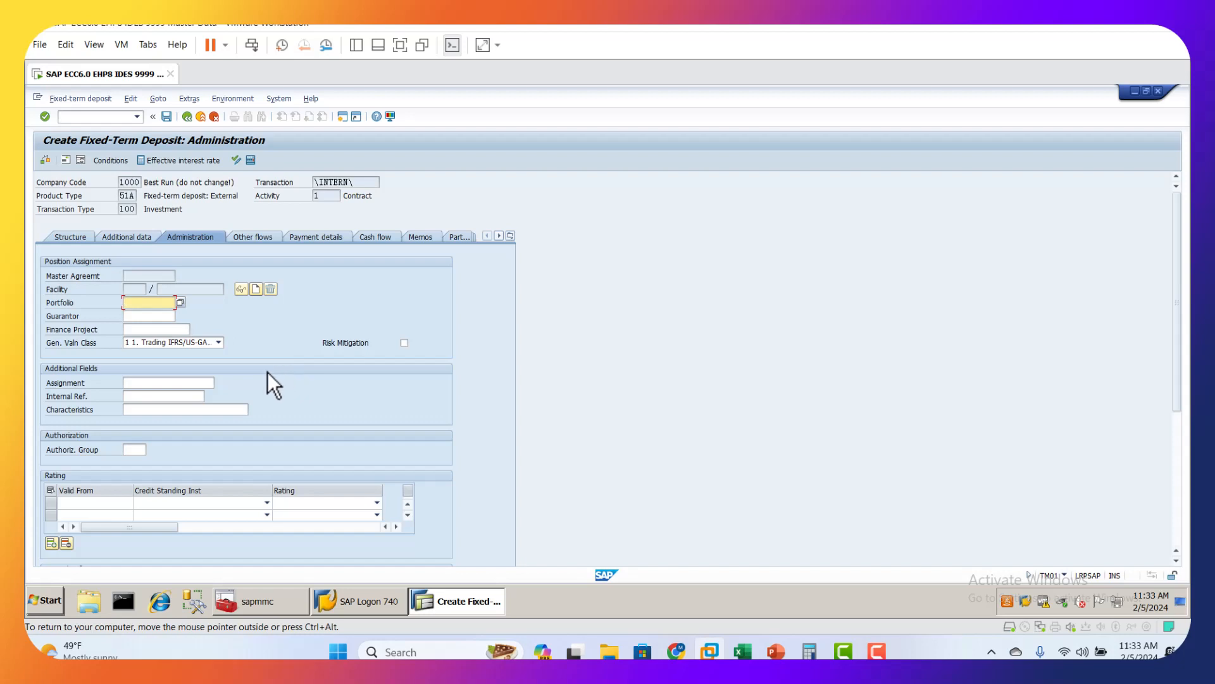
click(230, 102)
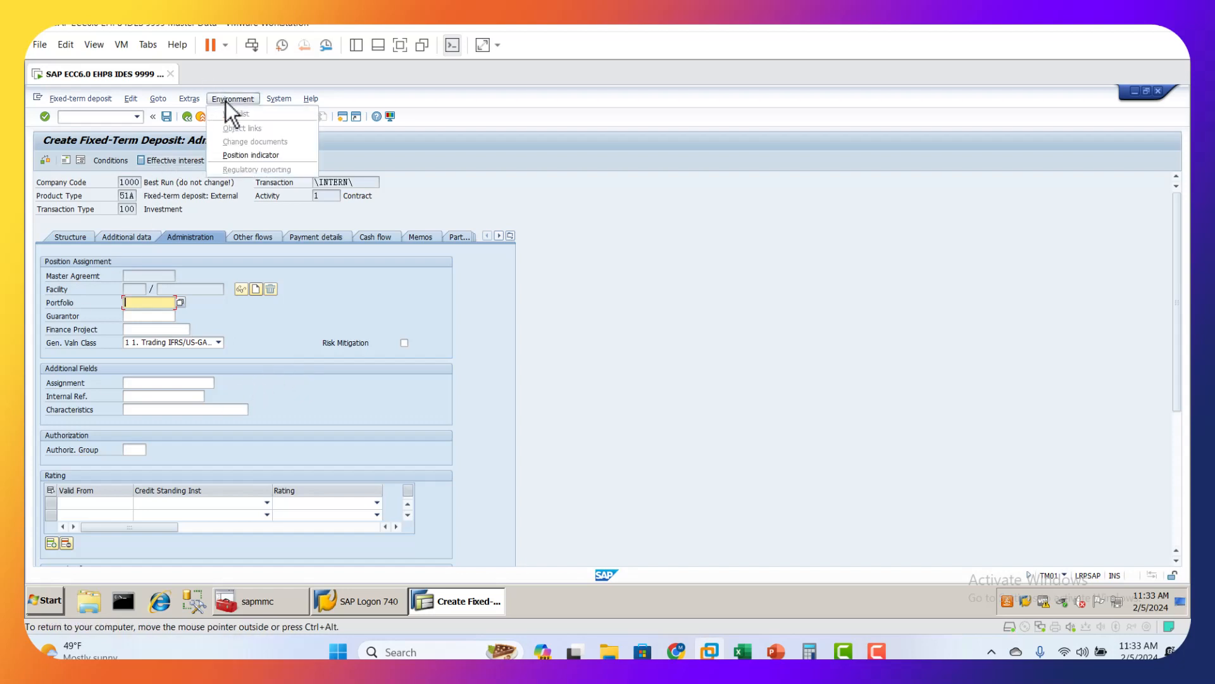
click(252, 156)
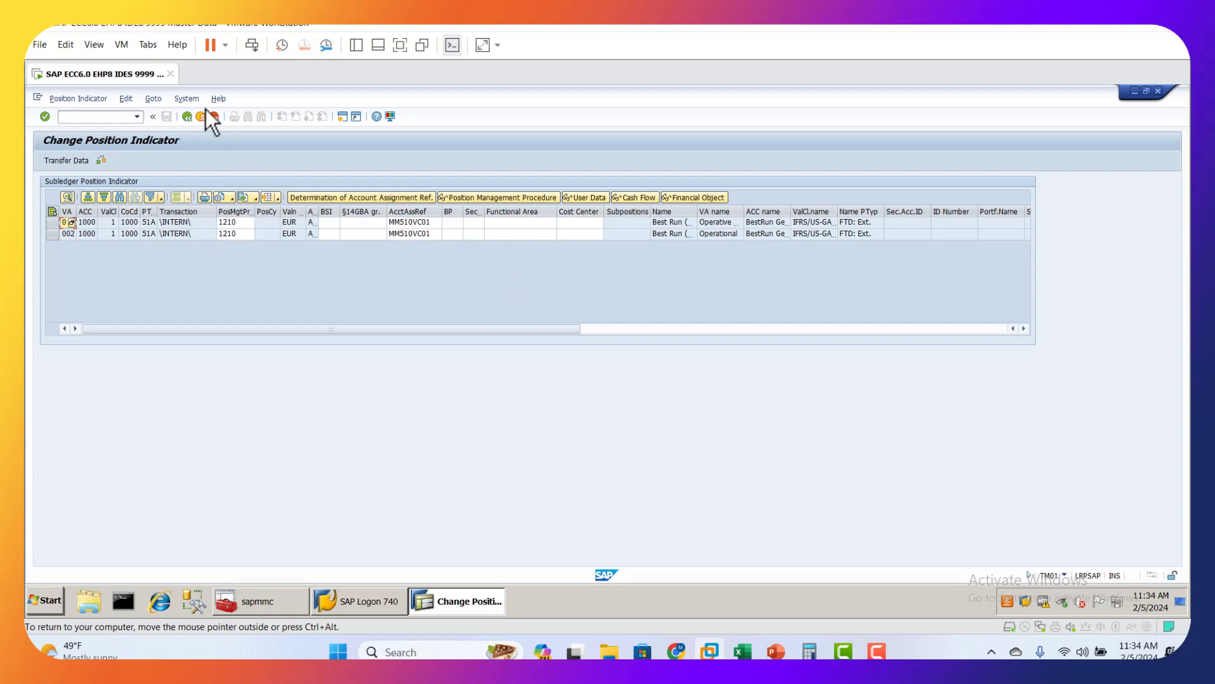
click(188, 117)
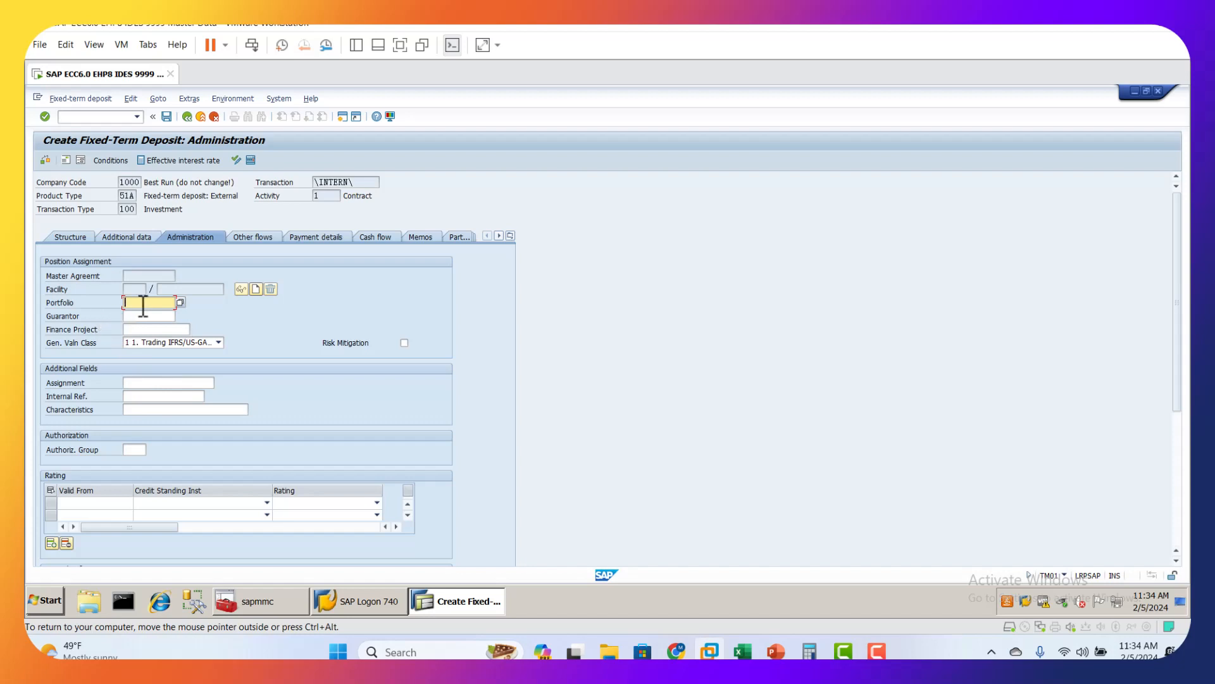
click(180, 303)
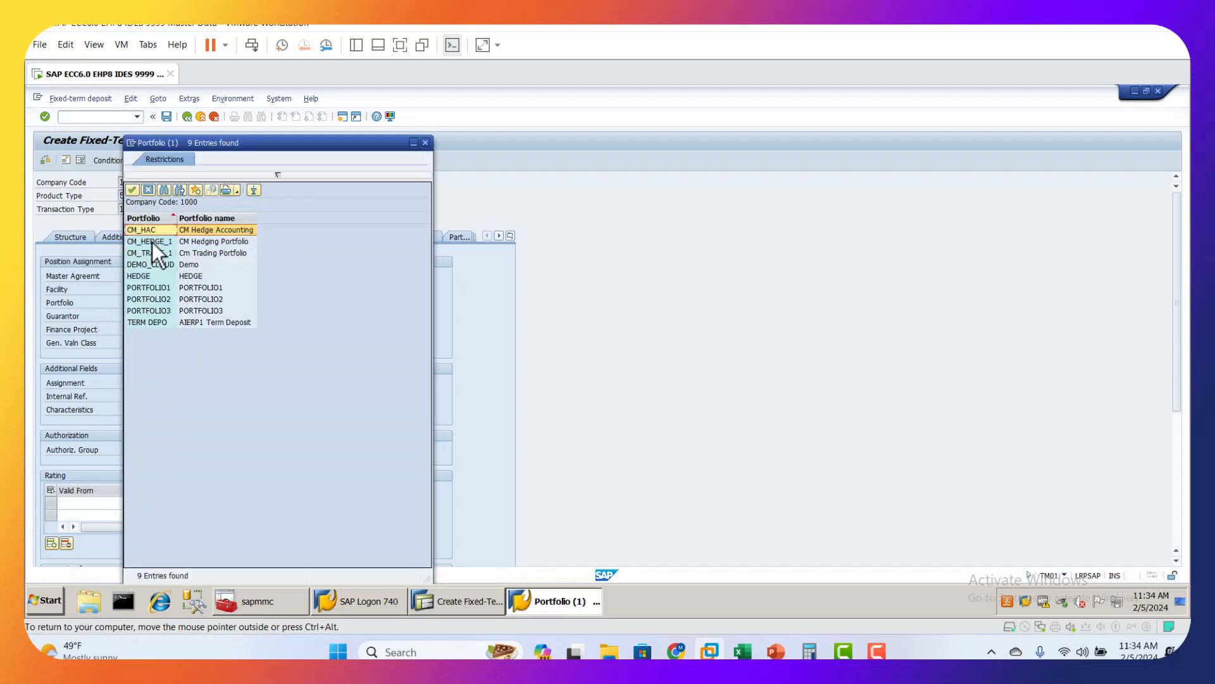
double_click(162, 290)
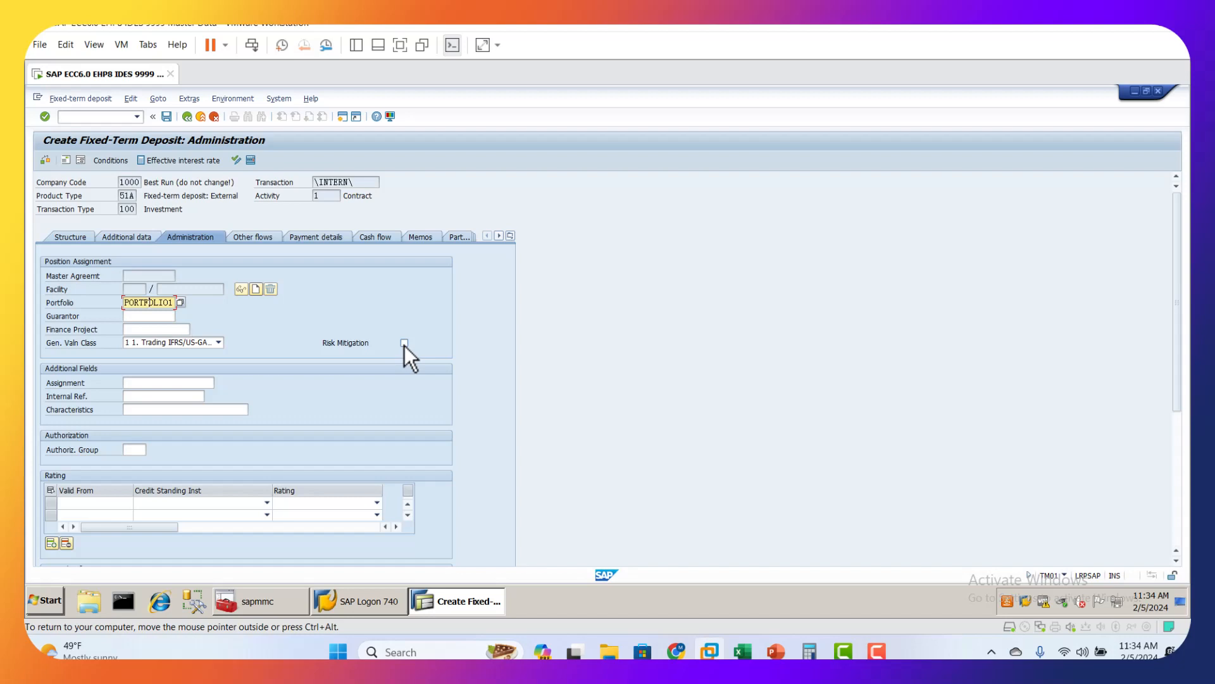
Step: Check the deposit's payment details against the business partner in the structure data, narrowing the Valid from column
click(327, 238)
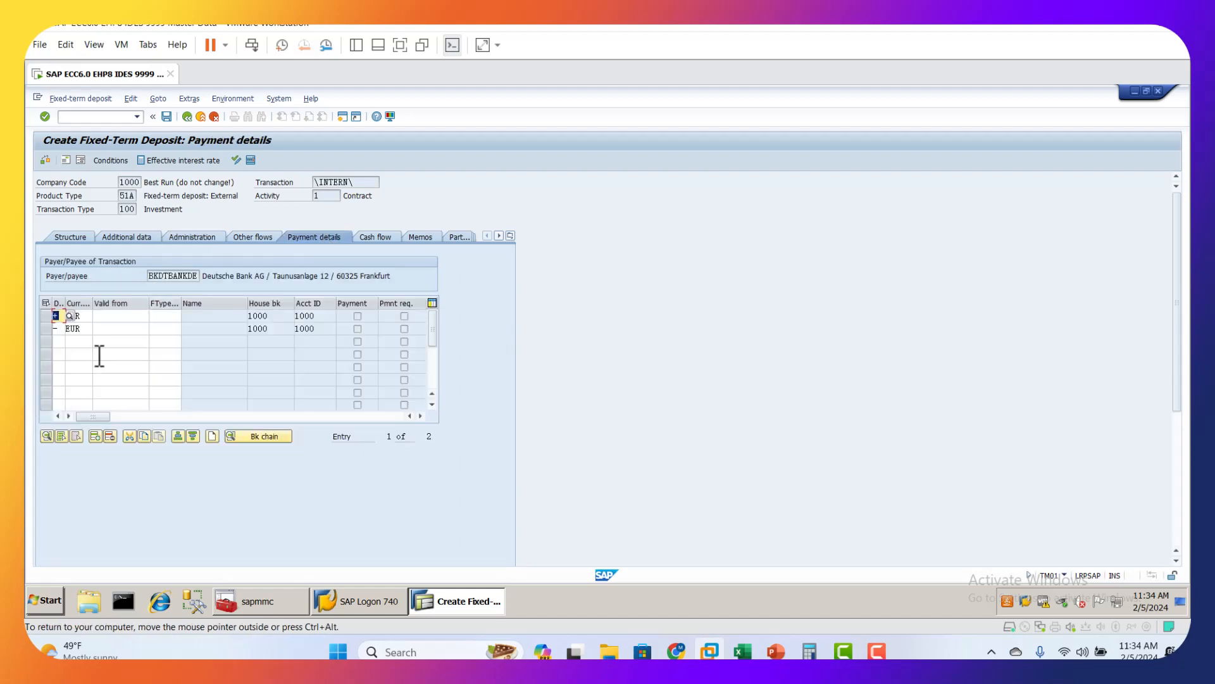
click(114, 314)
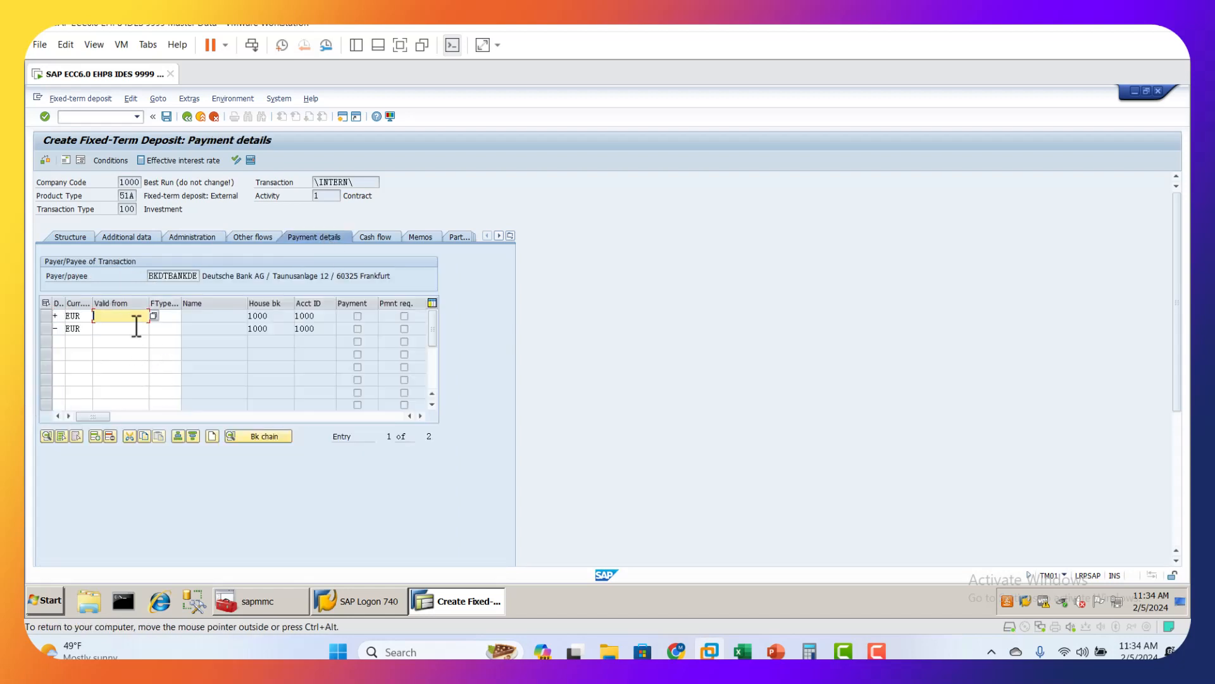
drag(149, 310, 125, 311)
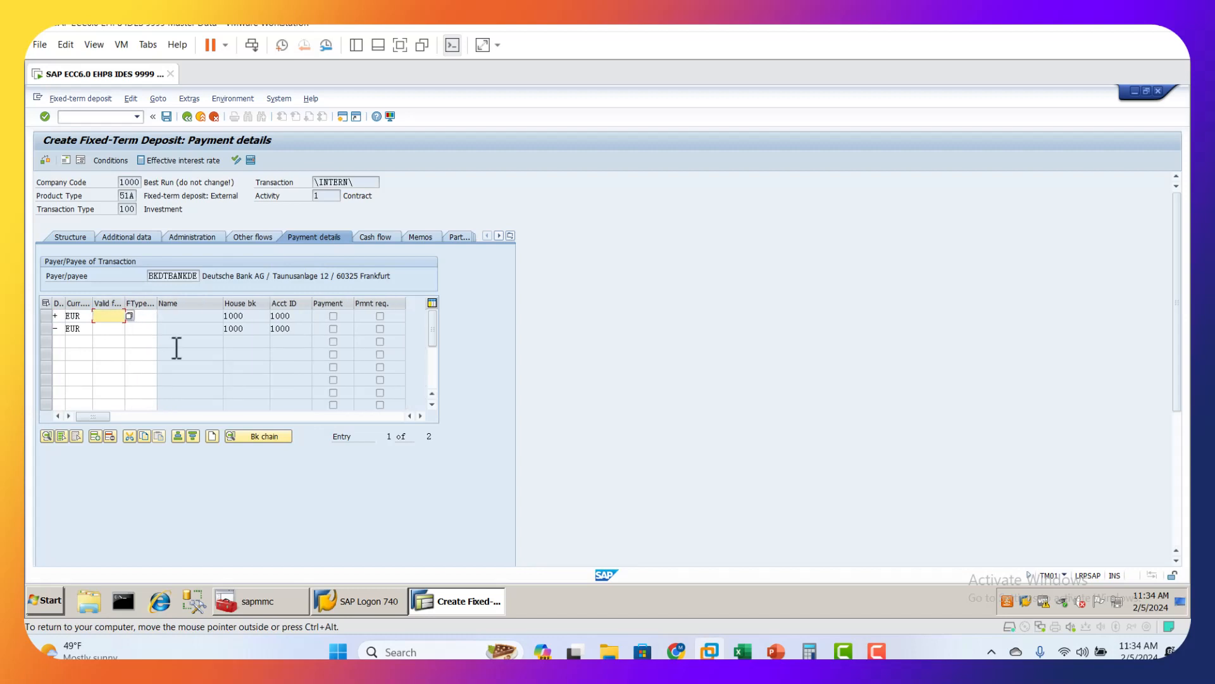
click(81, 233)
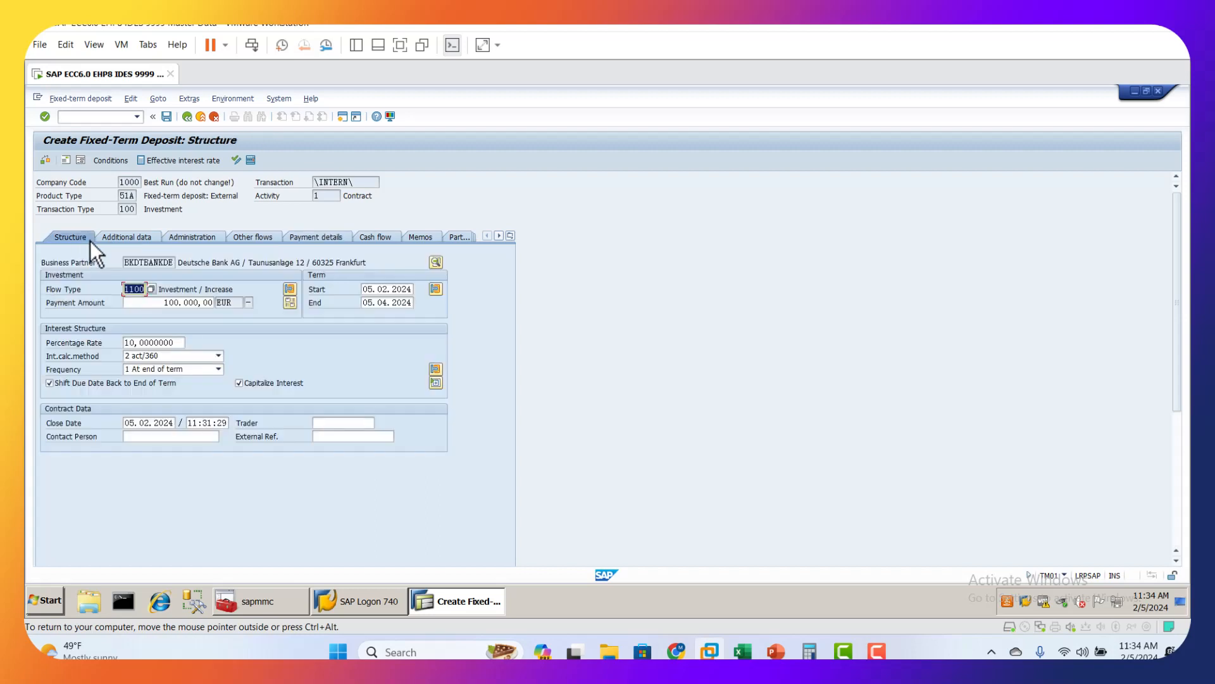
drag(129, 265, 175, 266)
click(156, 266)
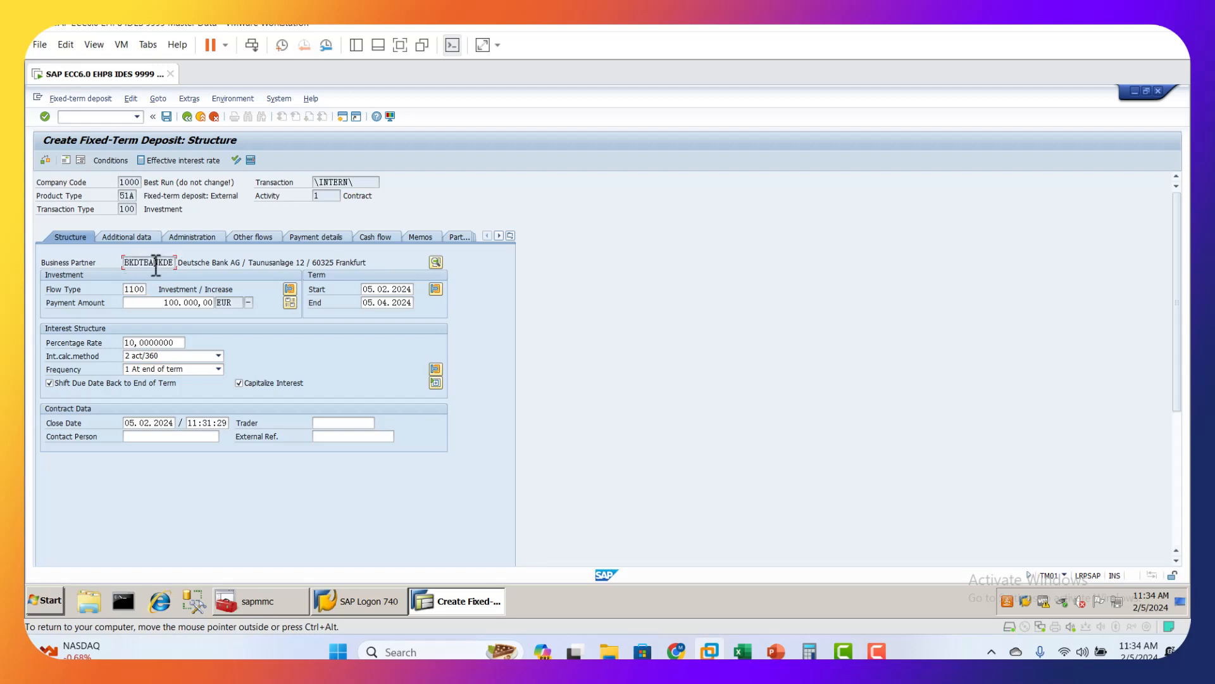
click(328, 238)
click(106, 316)
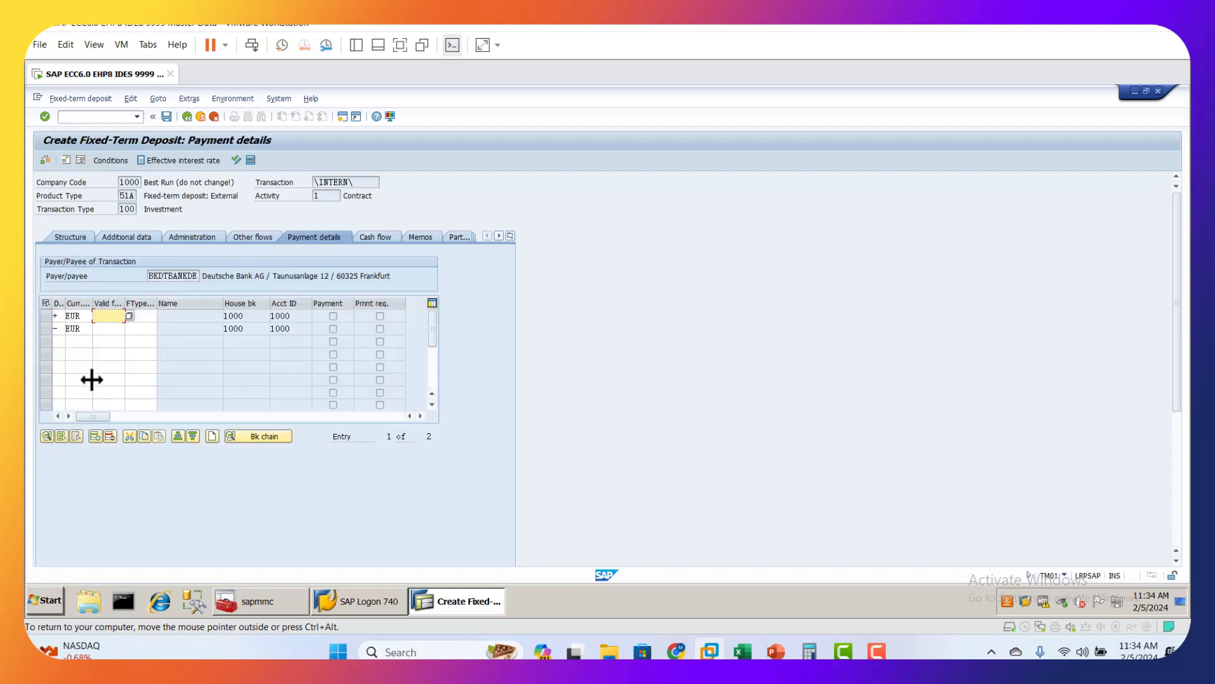
Step: Look through the possible flow types for other flows, such as 1901 Charges and 1902 Commission, and close the list
click(267, 239)
click(88, 288)
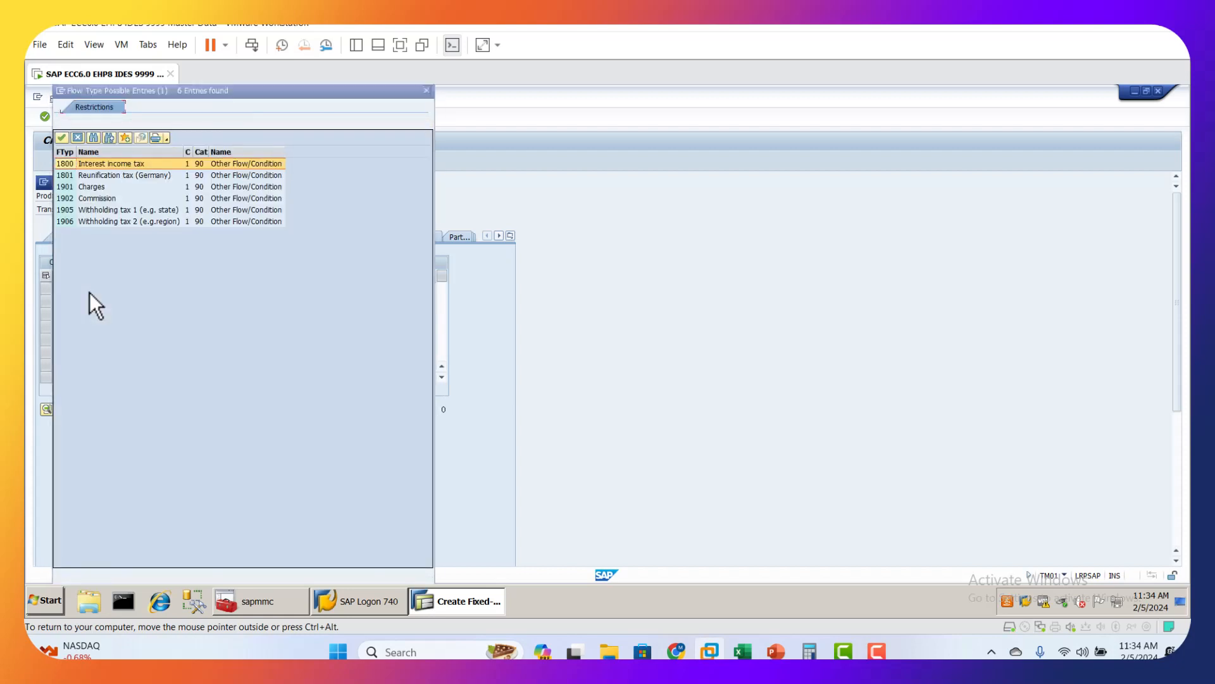
click(97, 186)
click(96, 199)
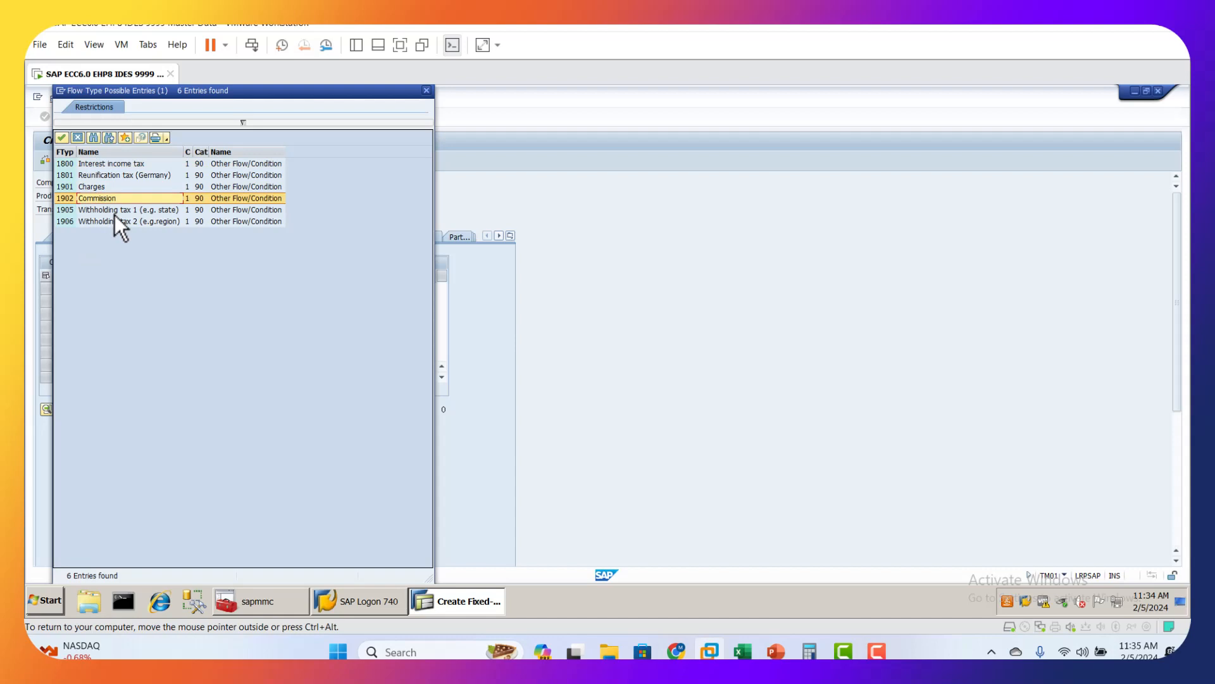
click(77, 186)
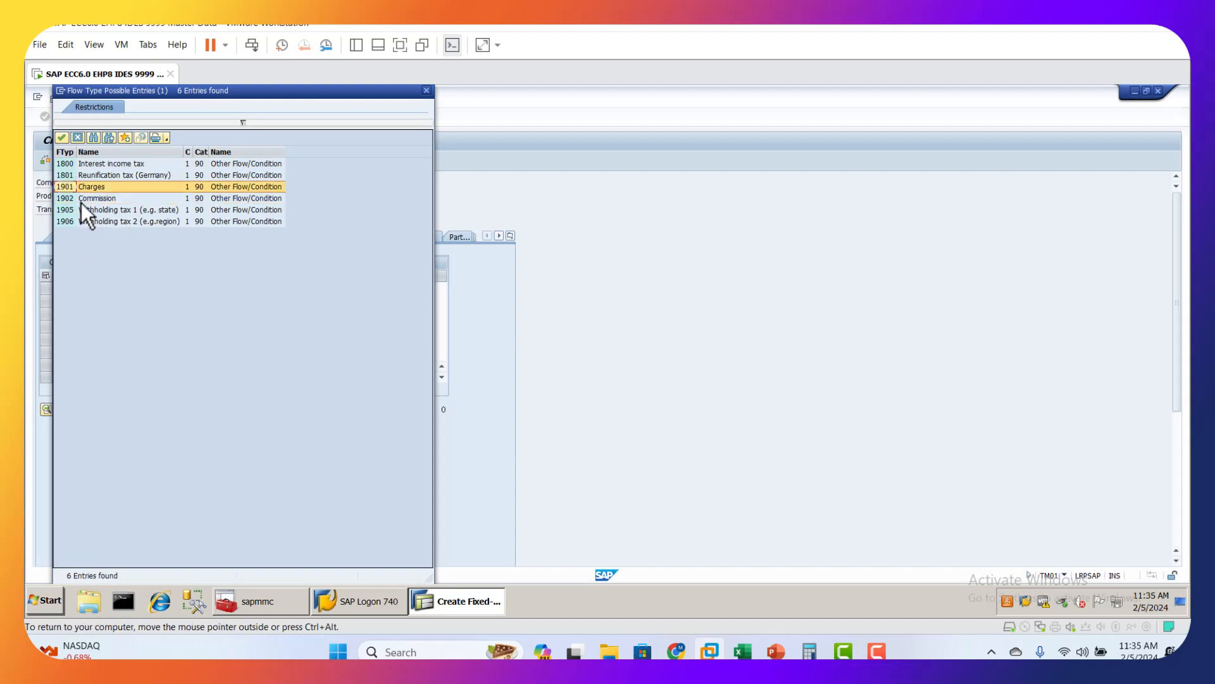
click(80, 137)
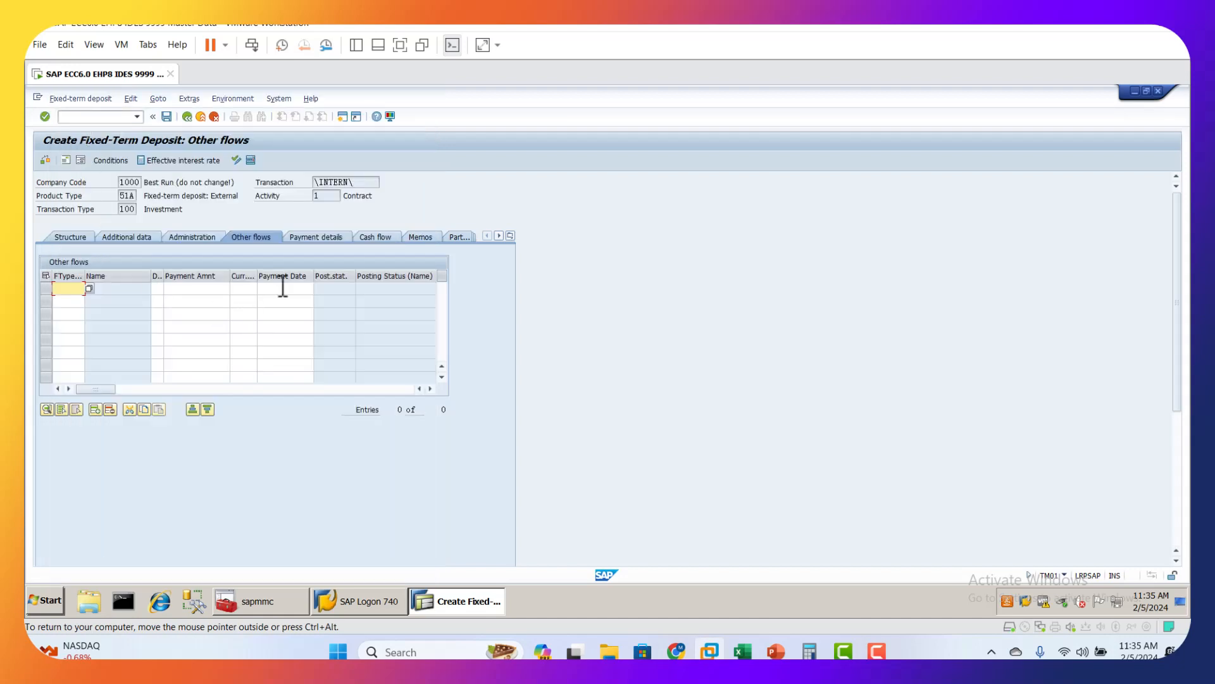
Step: Examine the payment dates and amounts of flow types 1100, 1120 and 1150 in the deposit's cash flow
click(324, 241)
click(386, 237)
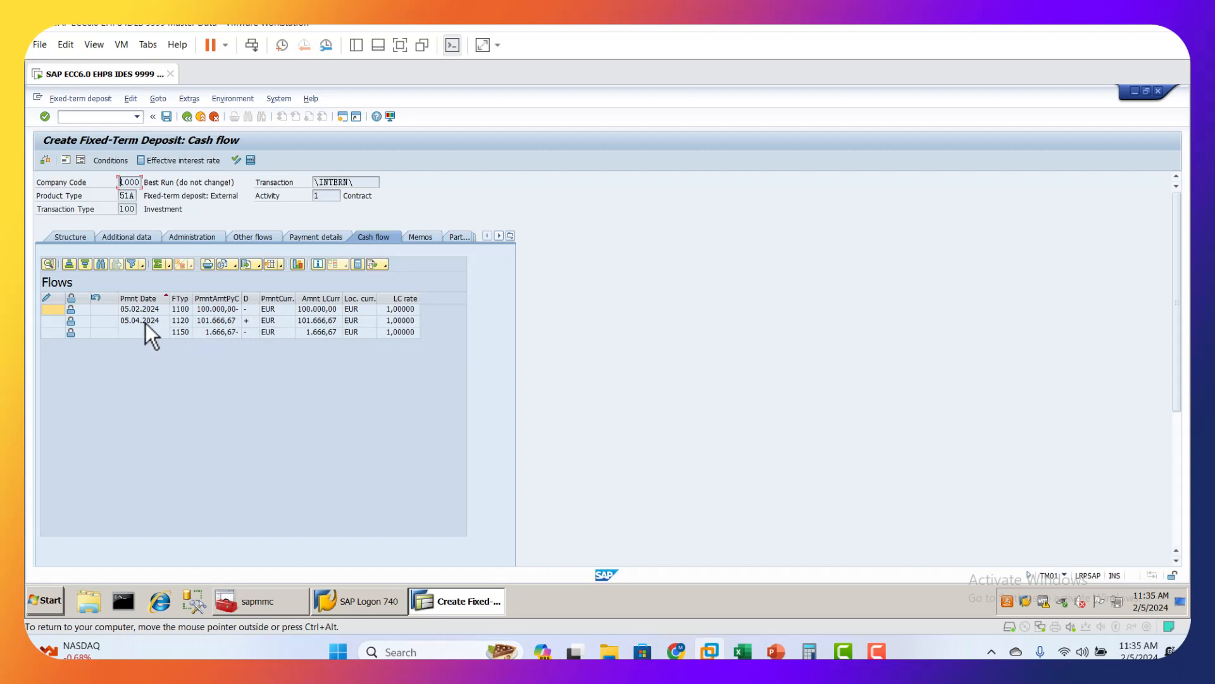
click(218, 311)
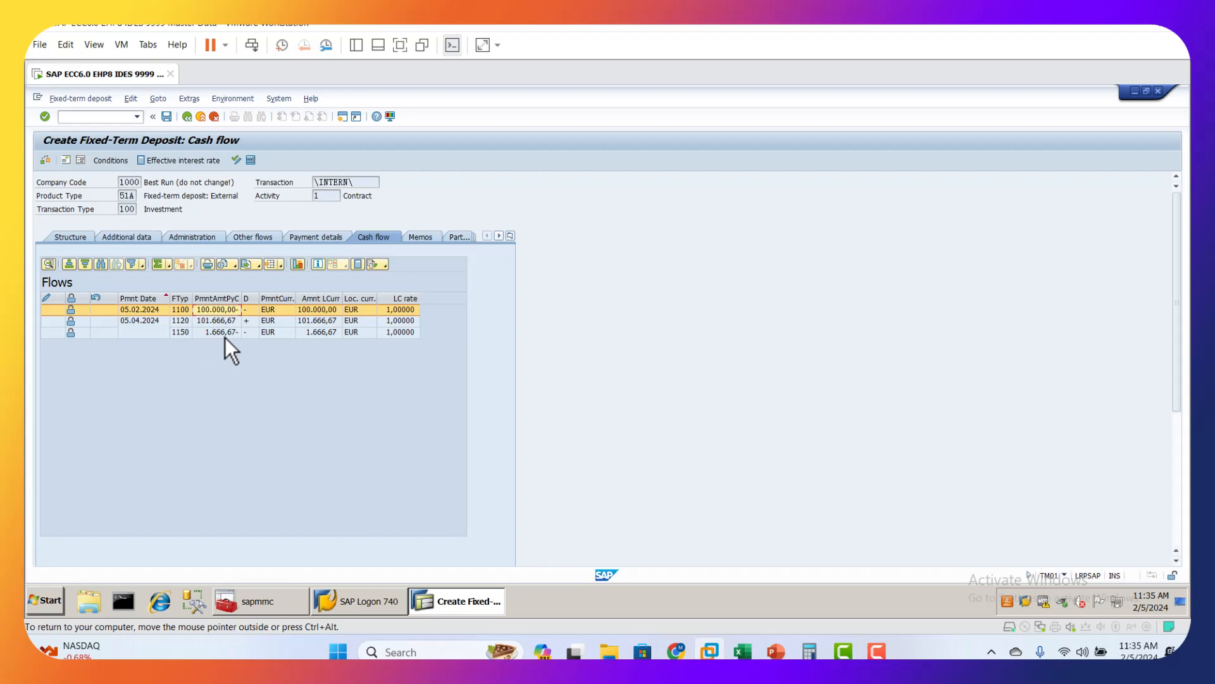
click(311, 333)
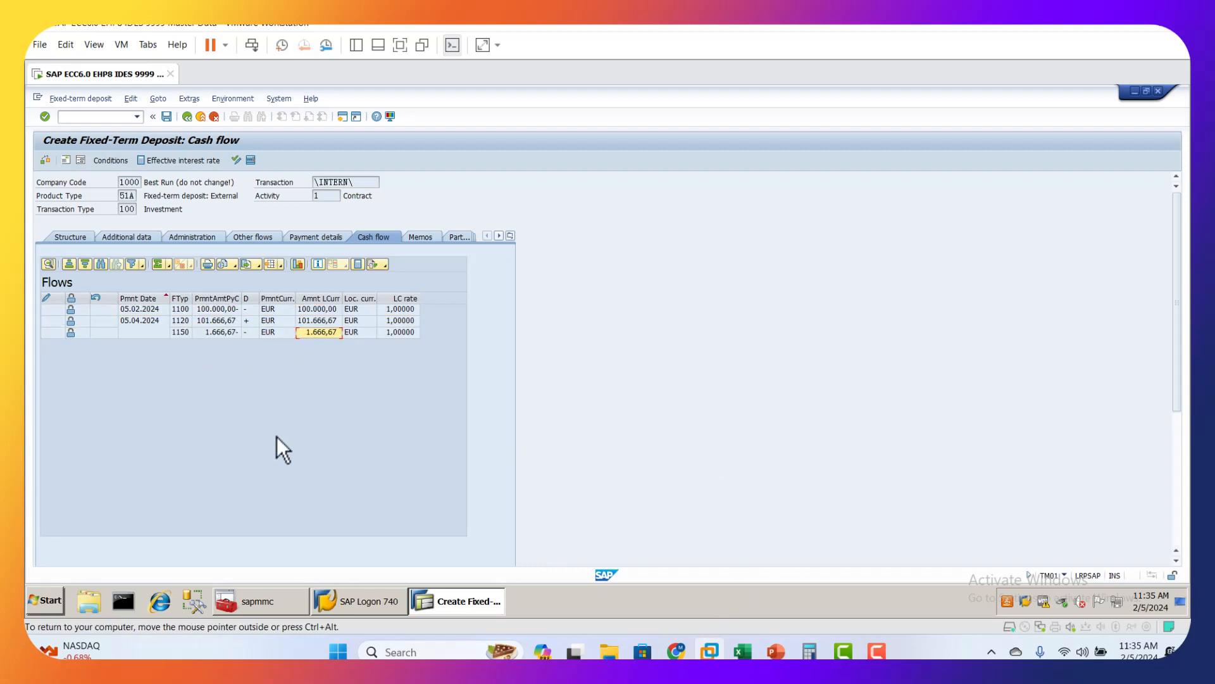
click(213, 334)
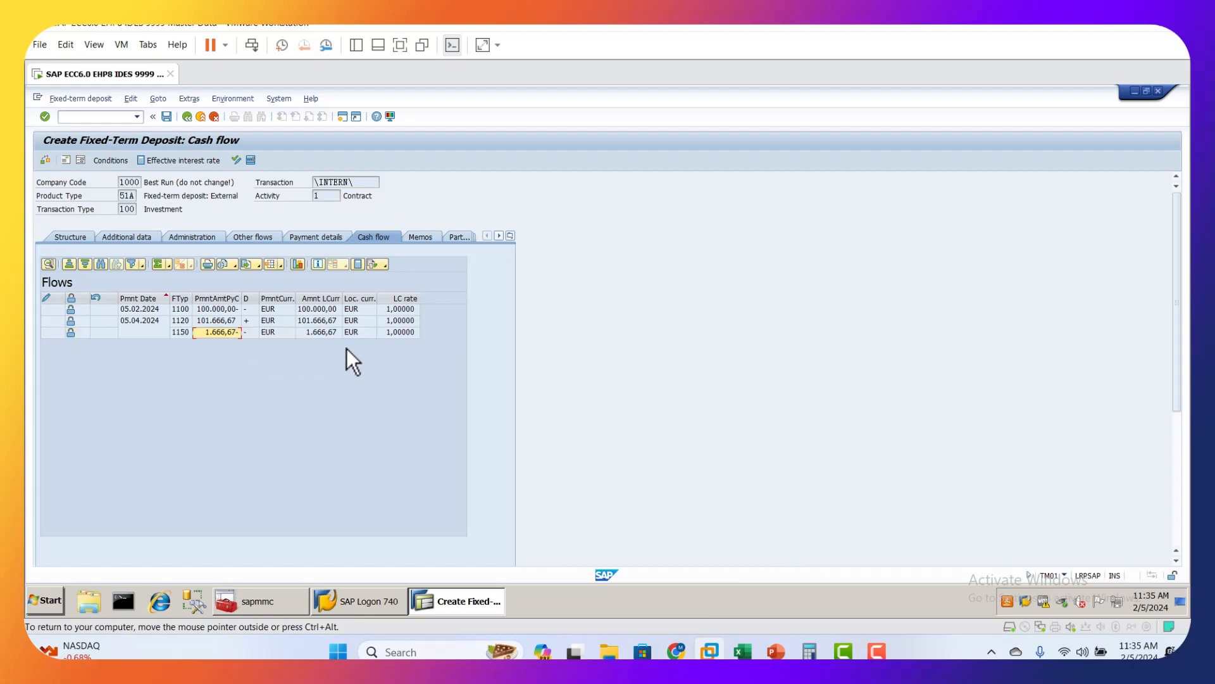
click(290, 334)
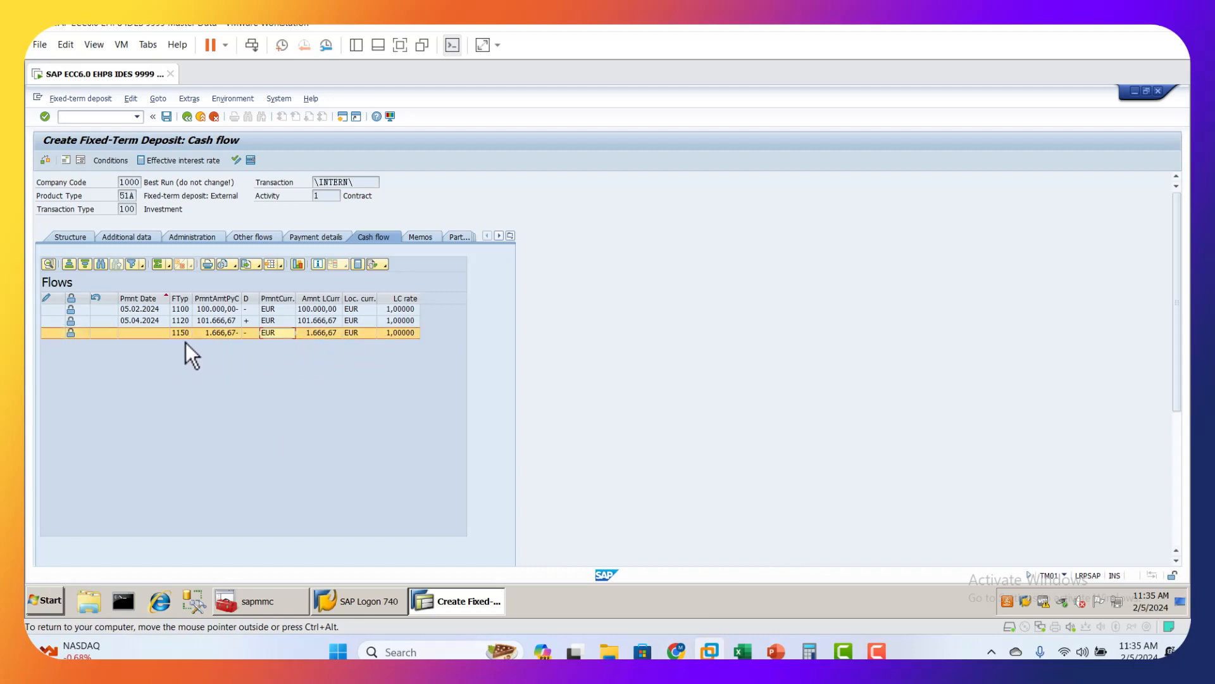
click(137, 321)
click(142, 311)
click(211, 317)
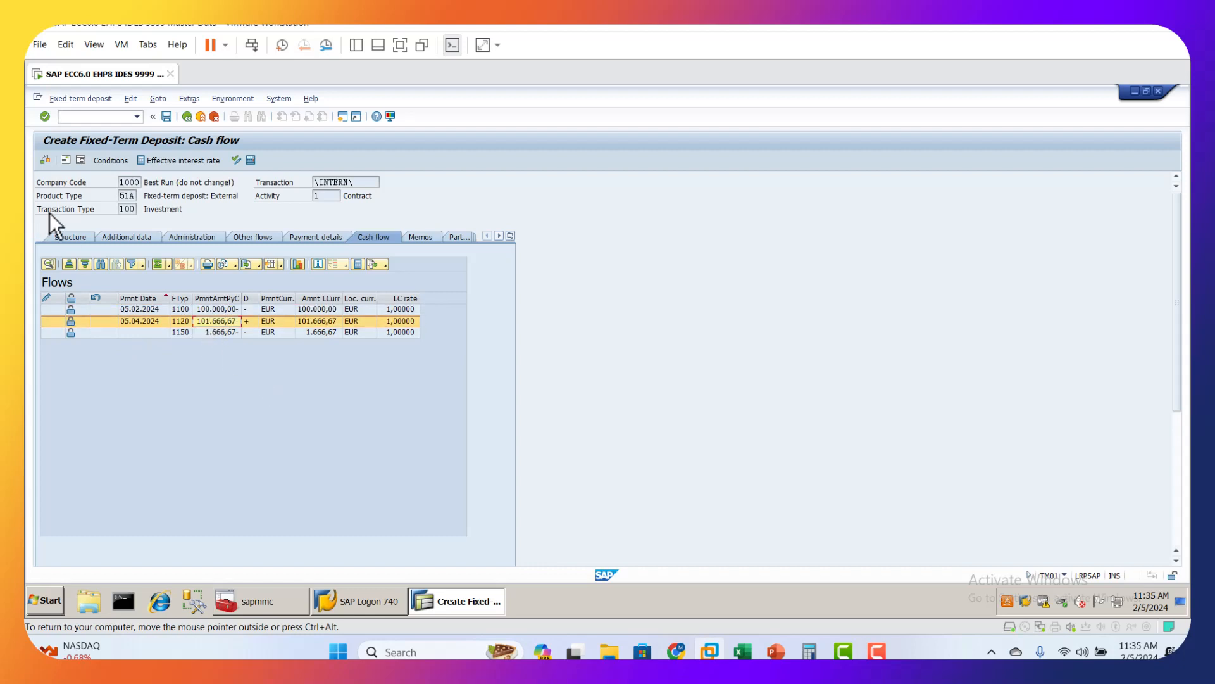
Step: Inspect the calculation details of the 1150 interest capitalization flow, checking its percentage rate and number of days
click(67, 234)
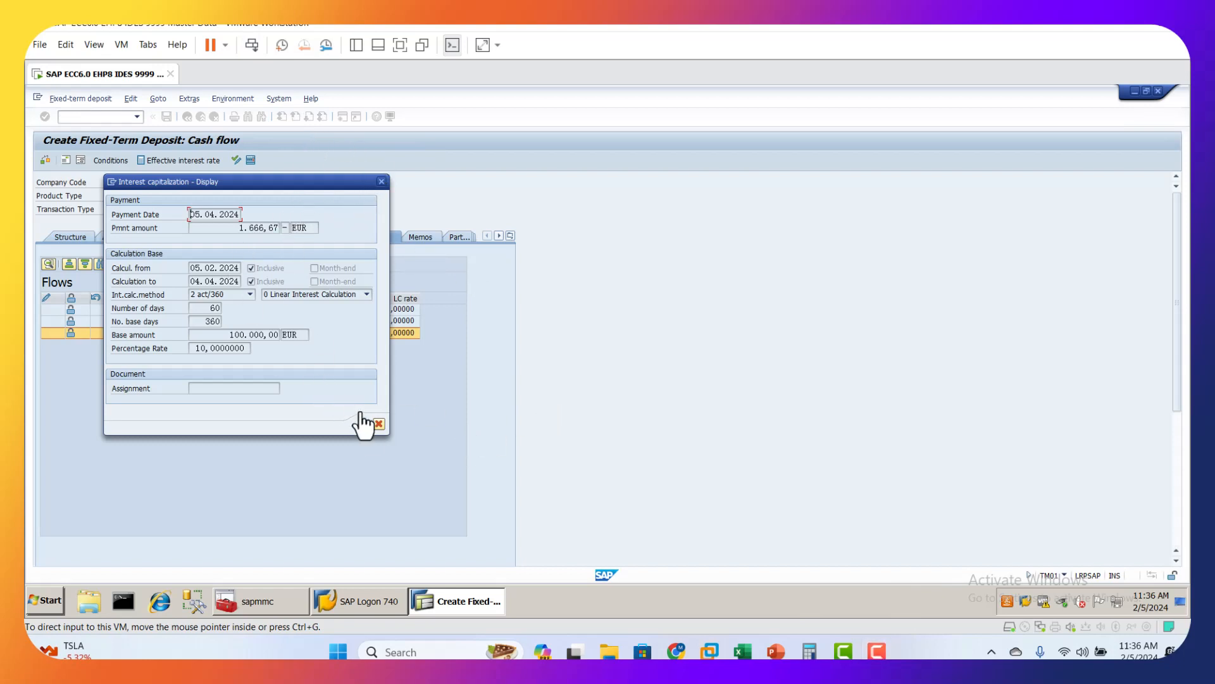
click(379, 423)
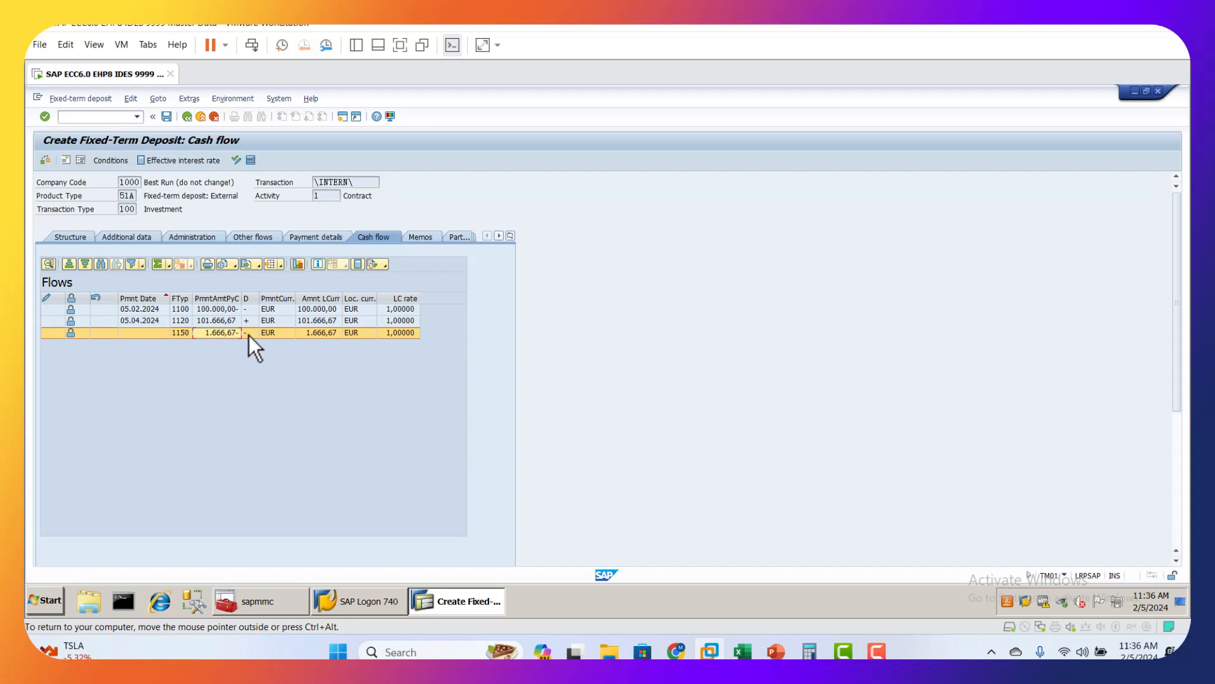
double_click(283, 334)
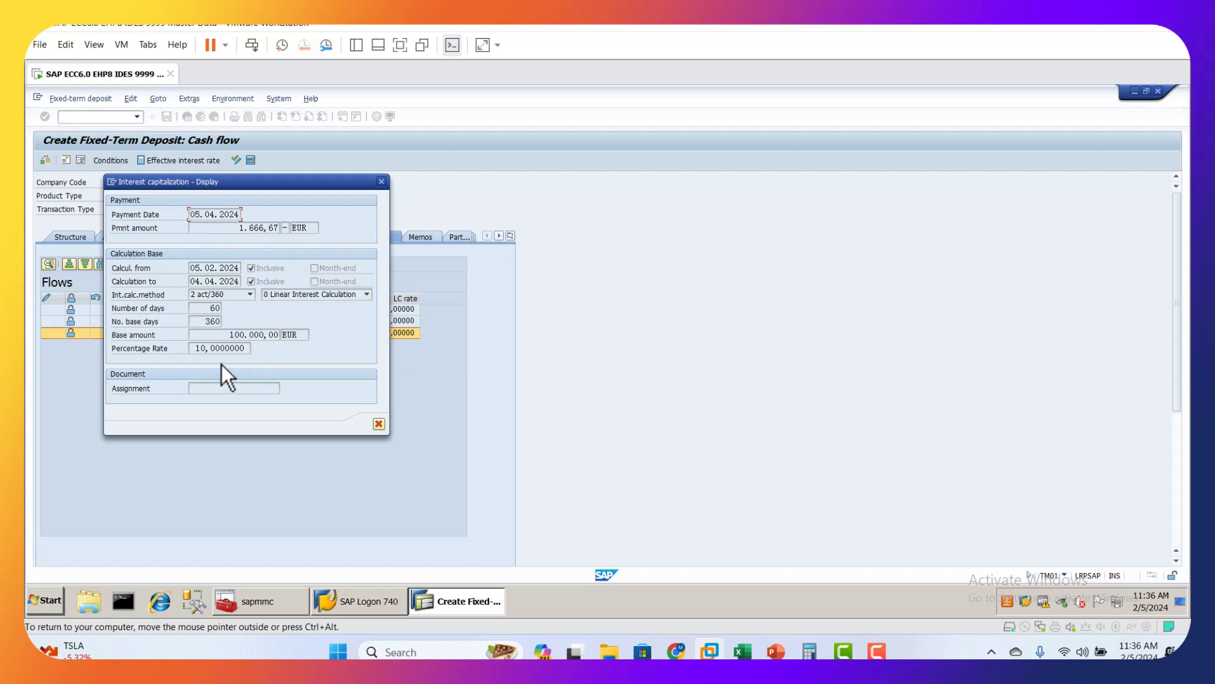
click(210, 349)
click(200, 309)
click(380, 425)
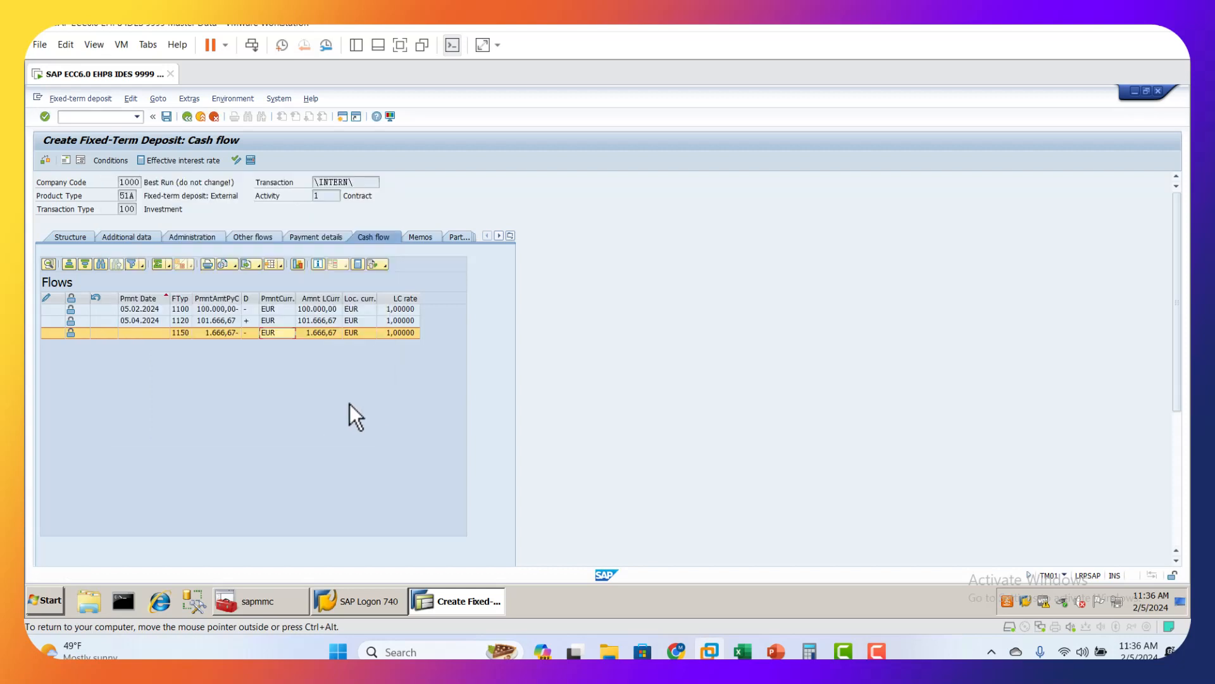
Step: Return to the structure data and save the fixed-term deposit contract, continuing past the check run
click(64, 238)
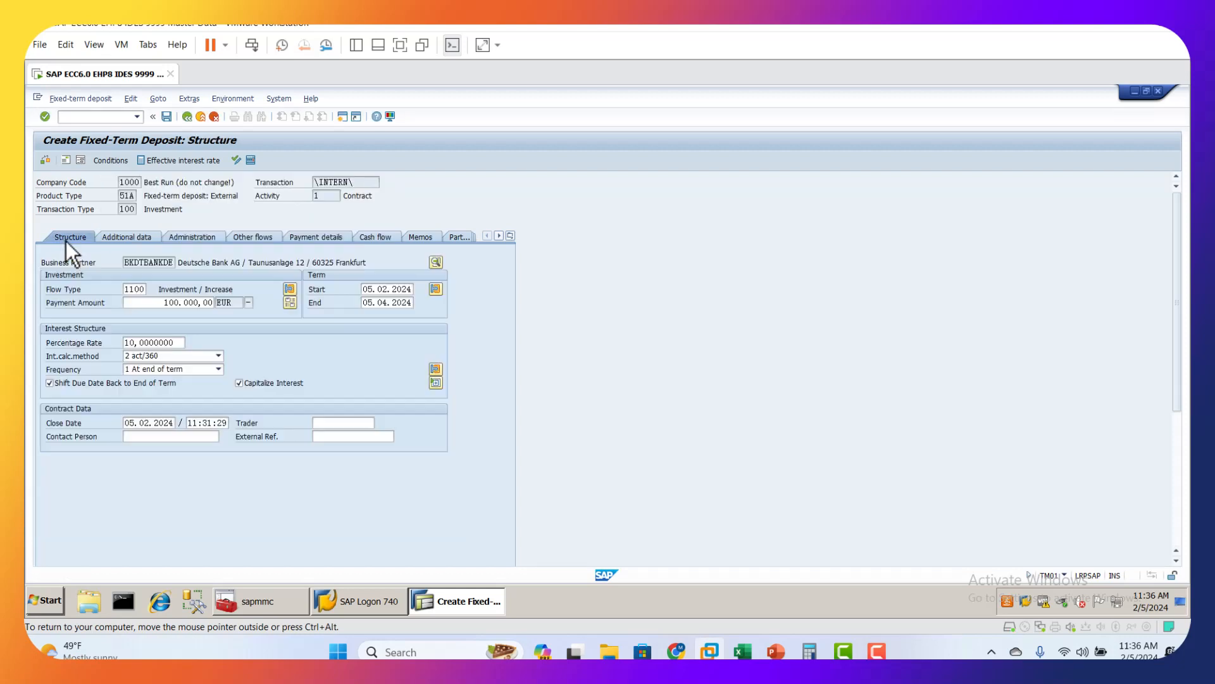
click(167, 117)
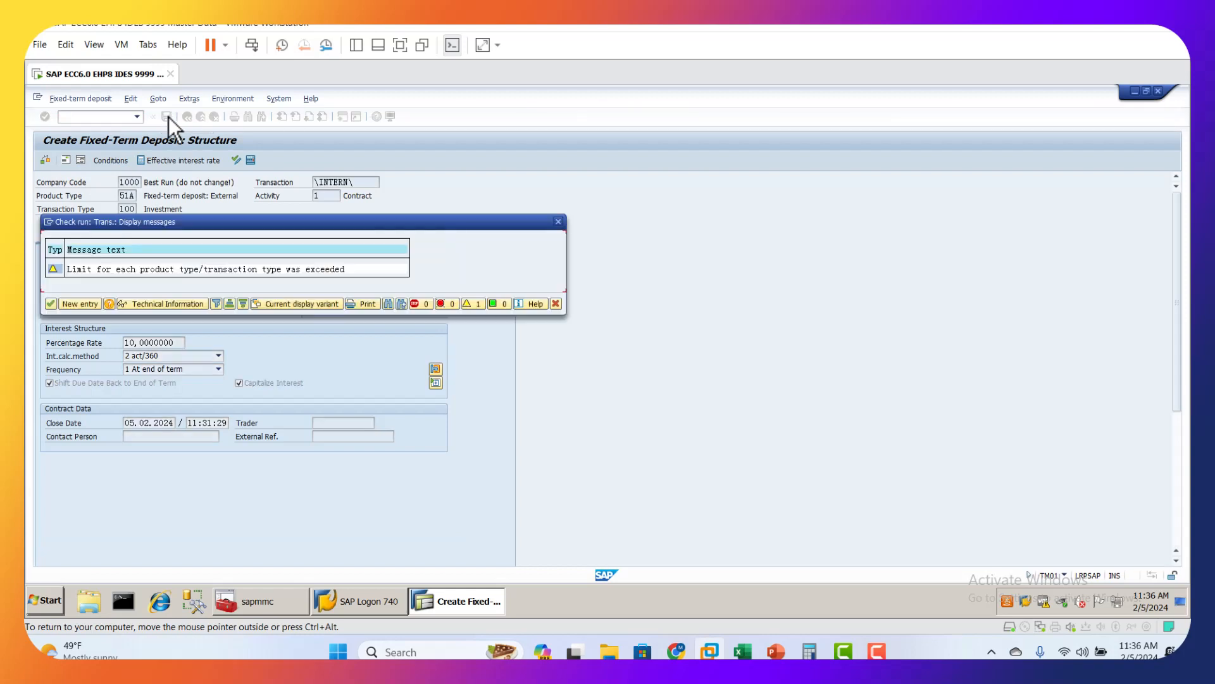
click(51, 303)
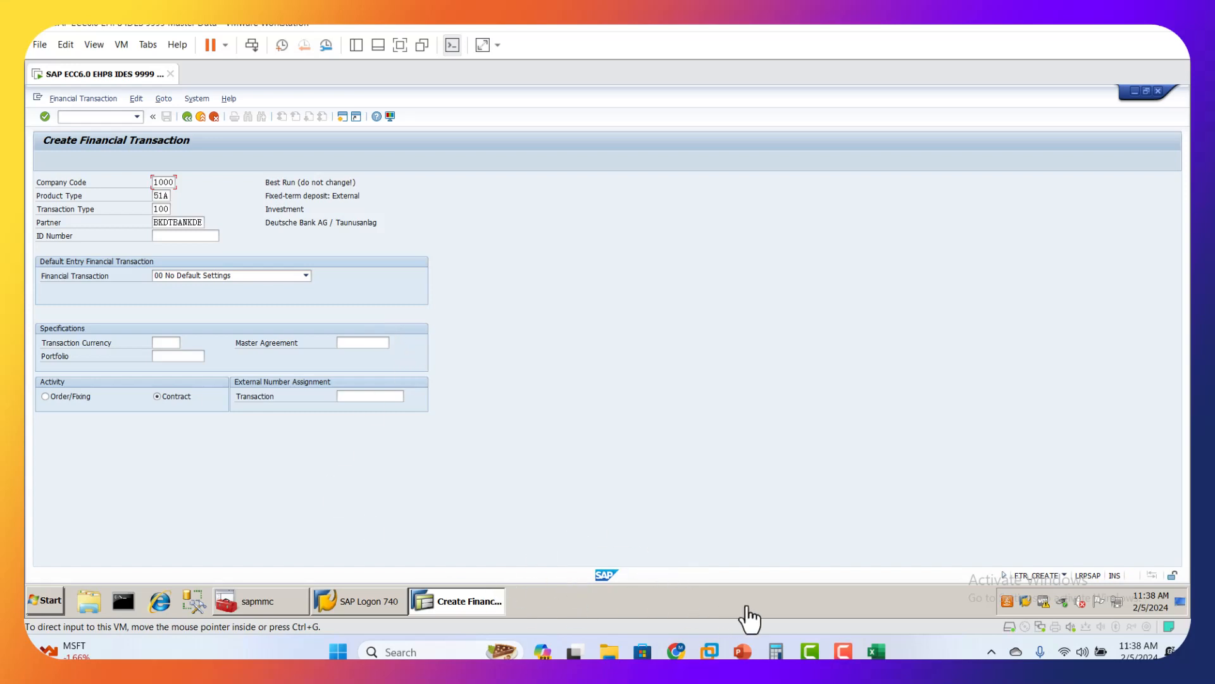
Step: Consult the deposit number in the TRM_Working Excel workbook and the settlement transaction code in the OM_TRM_Course PowerPoint presentation
click(877, 651)
click(390, 220)
click(742, 650)
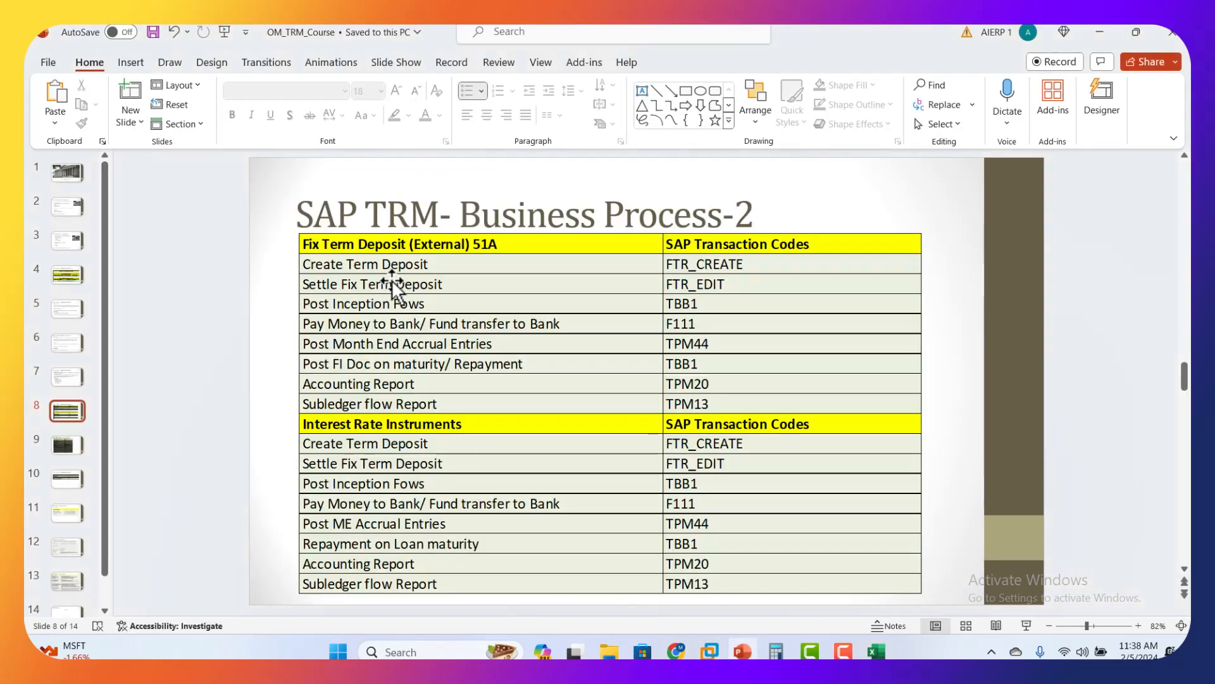
click(465, 283)
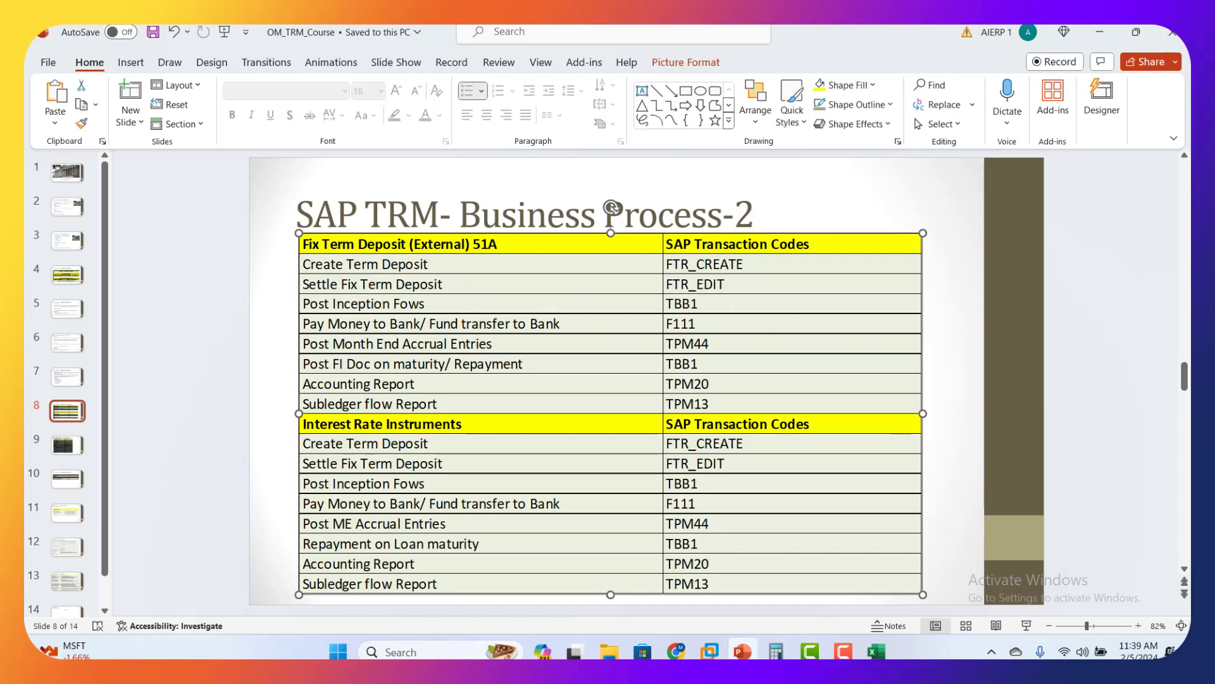
Step: Switch back to SAP and open transaction FTR_EDIT for the new deposit's transaction number in company code 1000
click(710, 651)
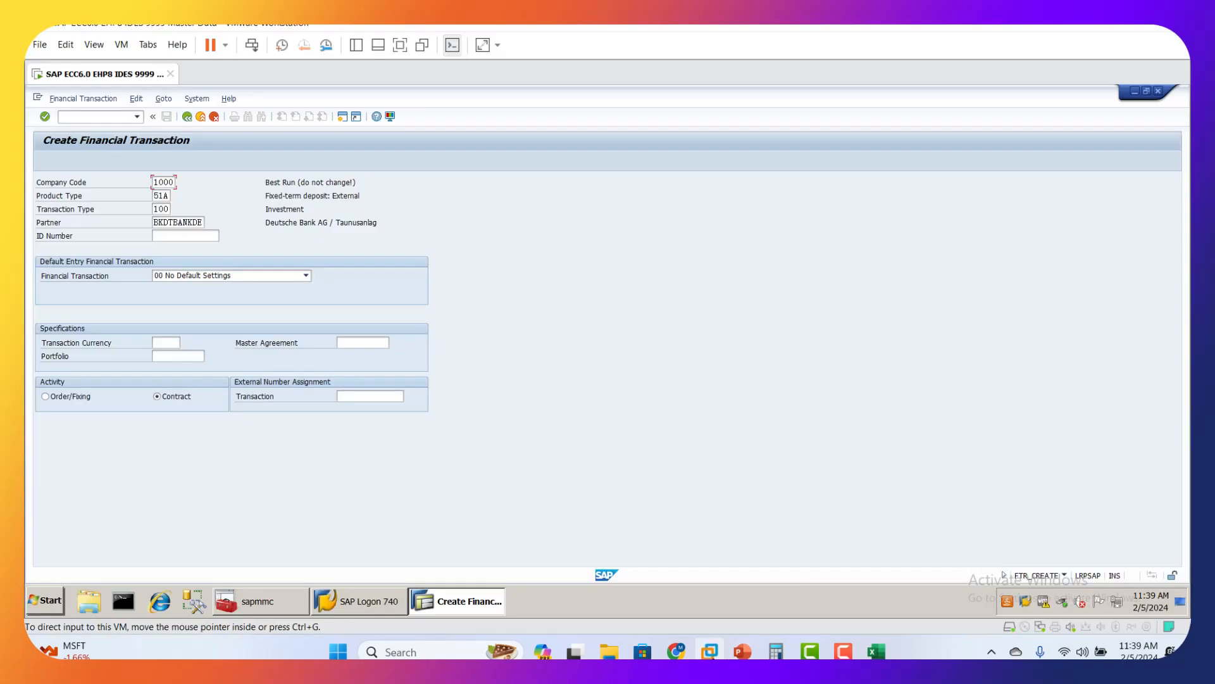
click(101, 117)
text(/NFTR)
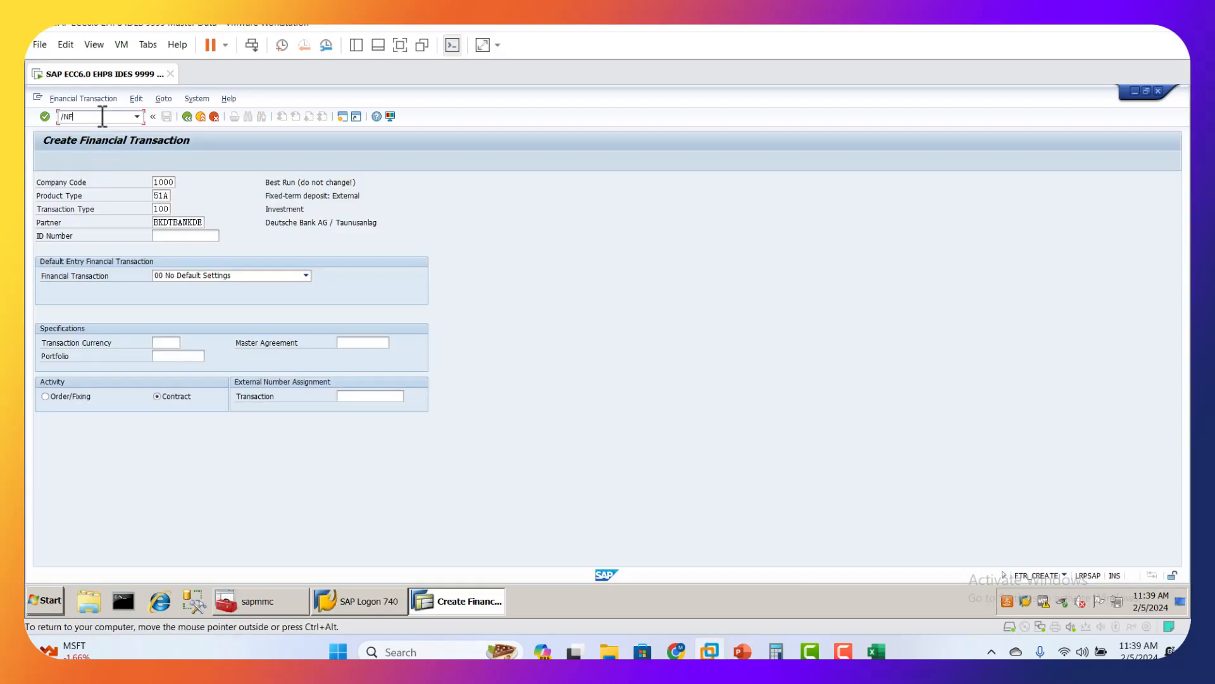
text(DIT)
key(Return)
click(174, 195)
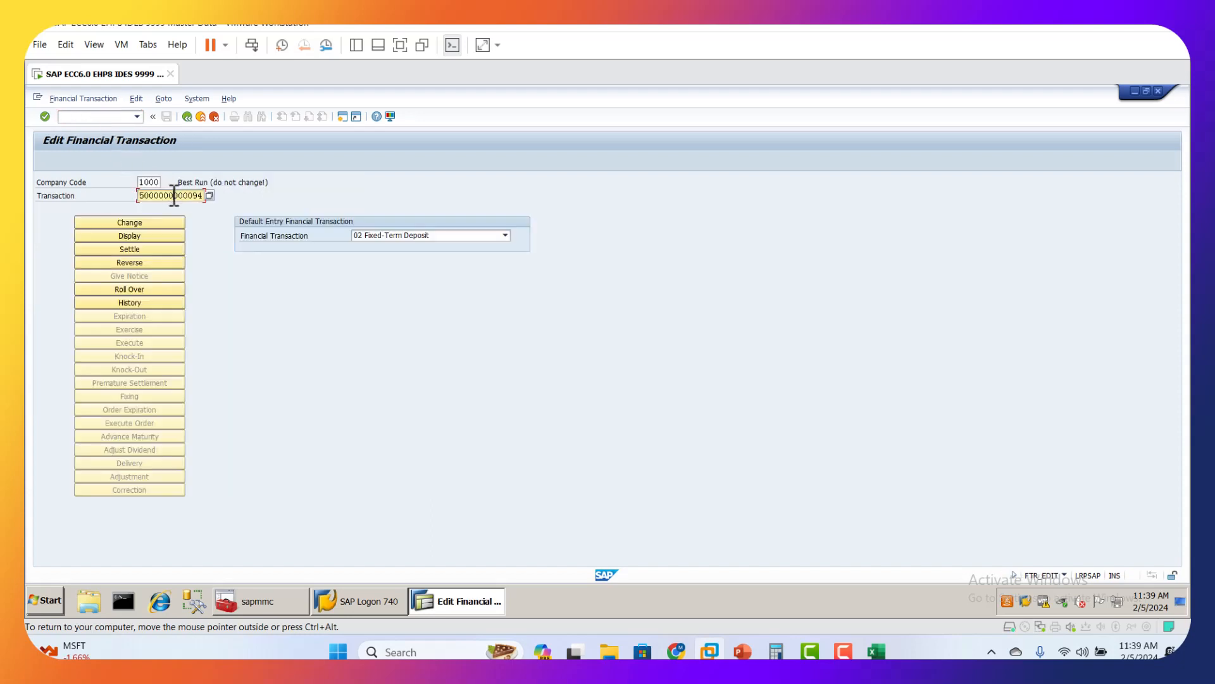
Step: Settle the fixed-term deposit, checking its end date, rate and payment details, and save the settlement past the check run
click(147, 251)
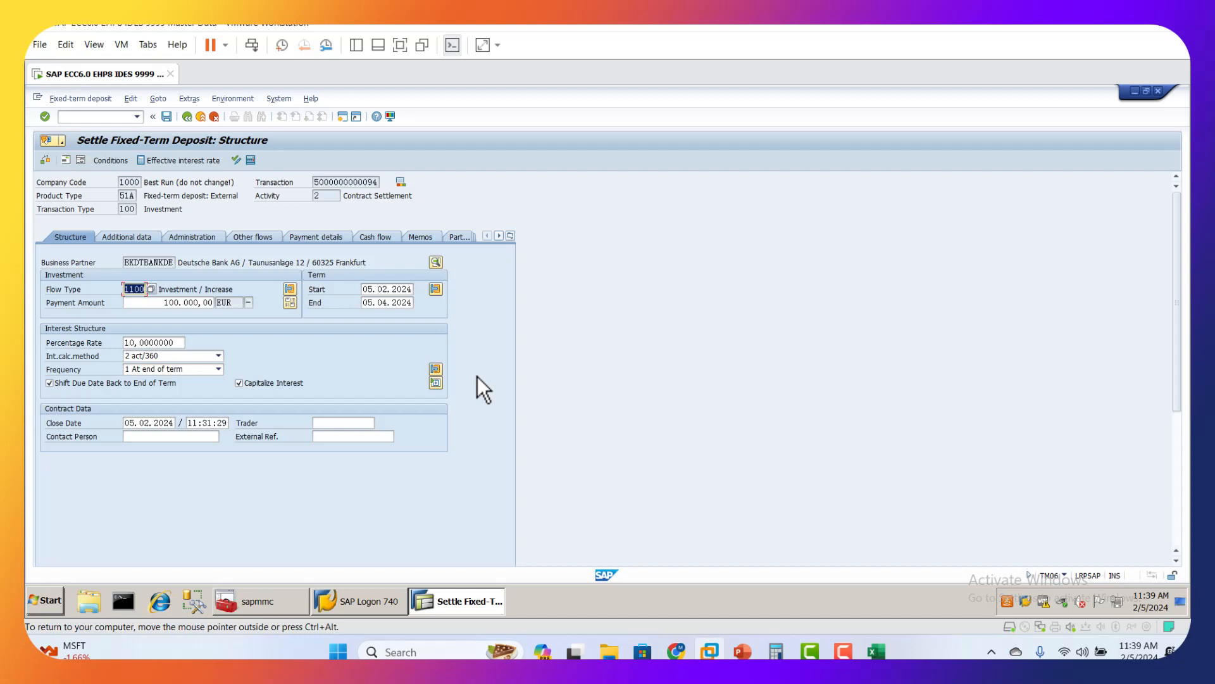
click(388, 302)
click(163, 342)
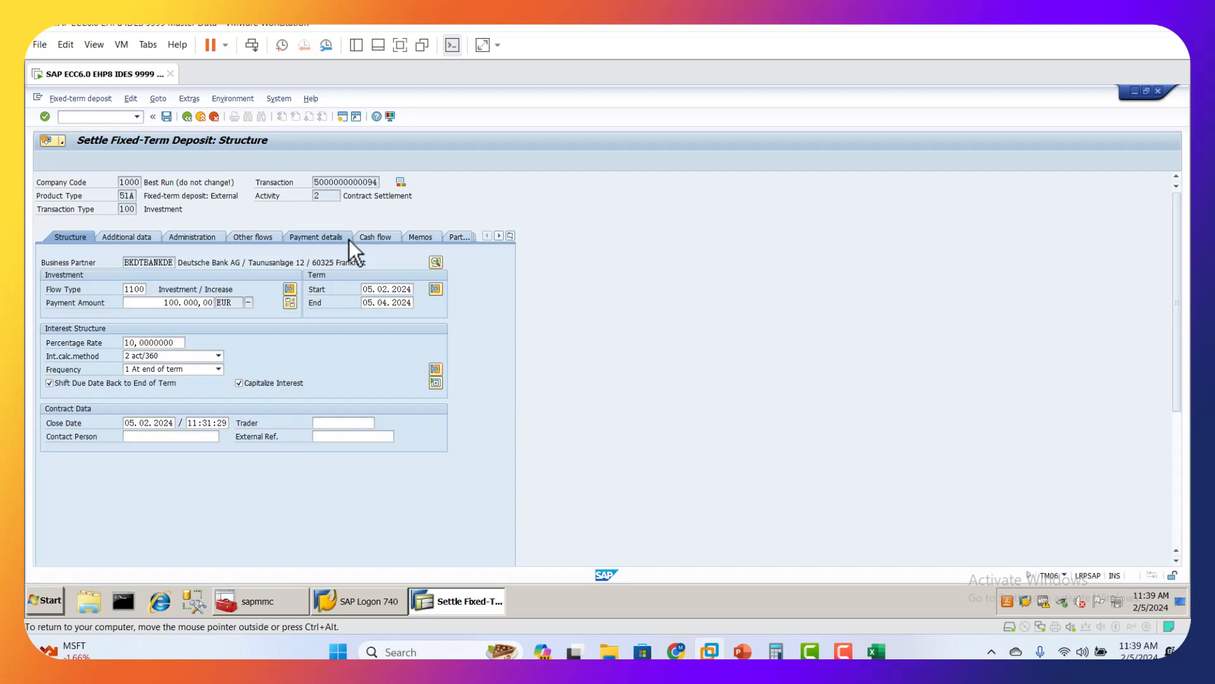
click(348, 239)
click(158, 314)
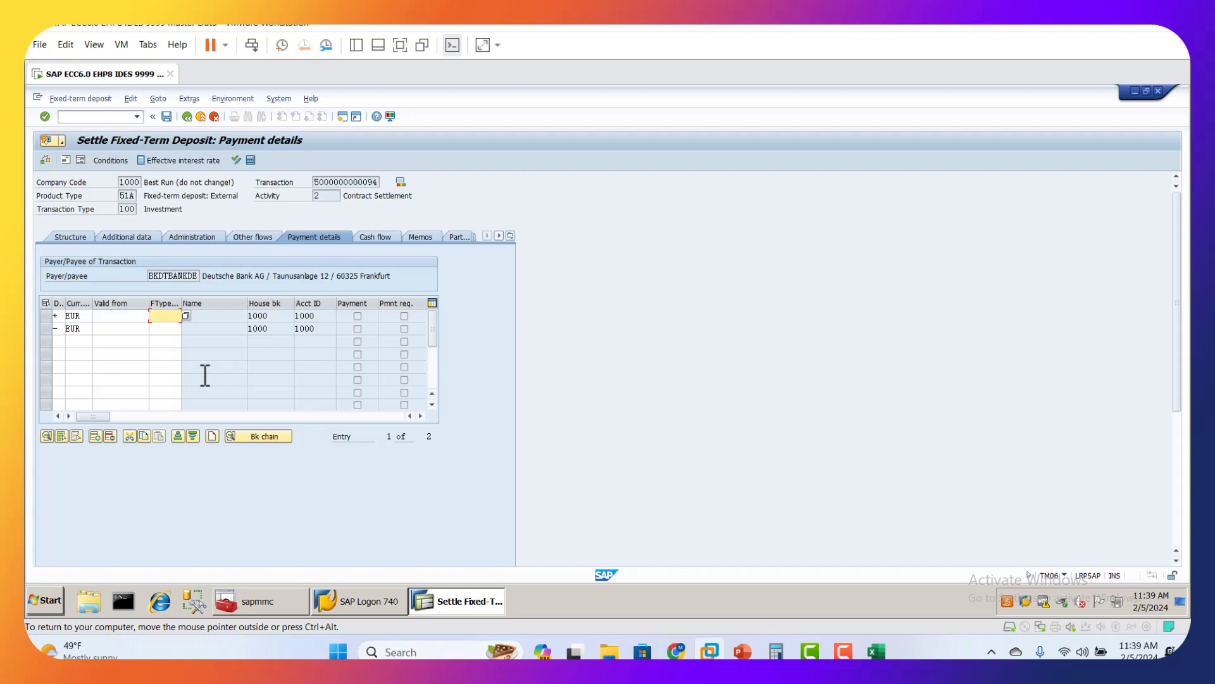
click(168, 118)
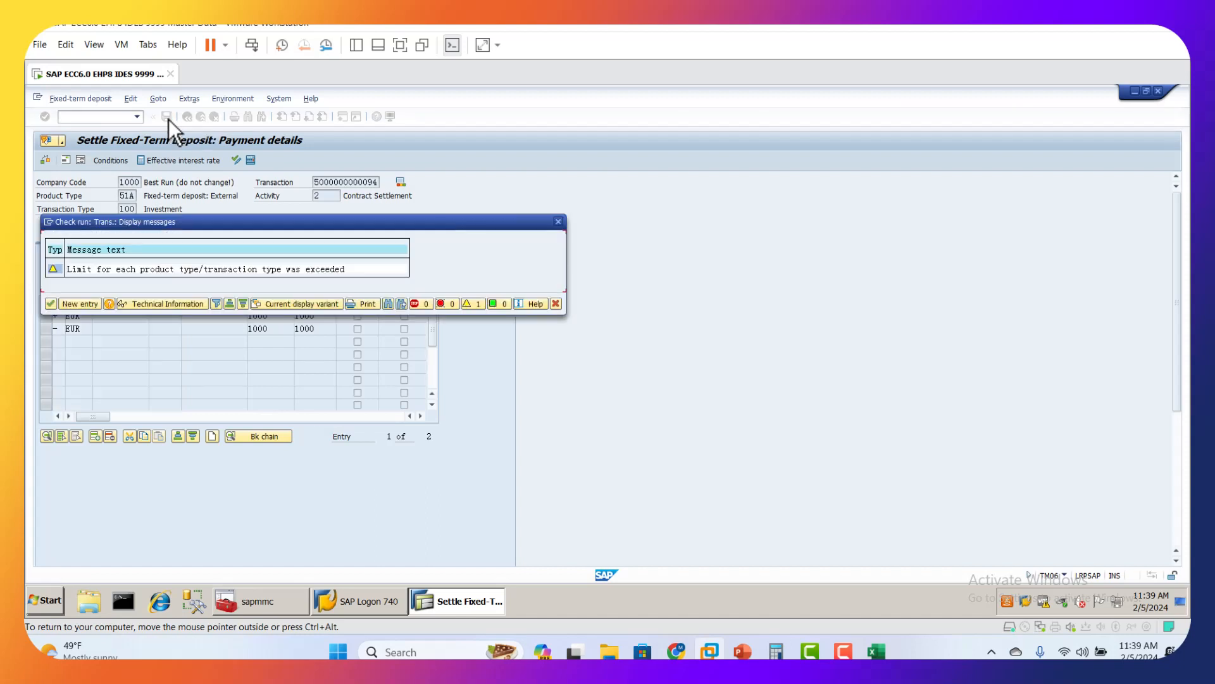
click(50, 304)
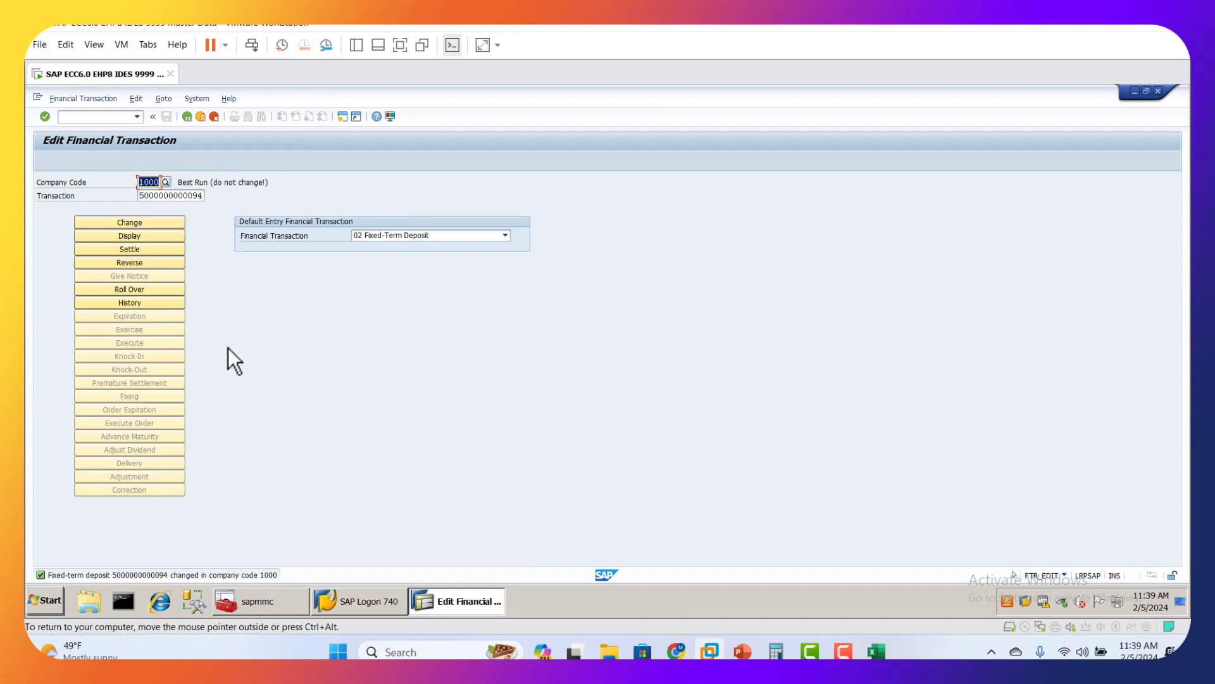
Step: Look up the code for posting inception flows in the PowerPoint presentation, and open transaction TBB1 in SAP
click(743, 651)
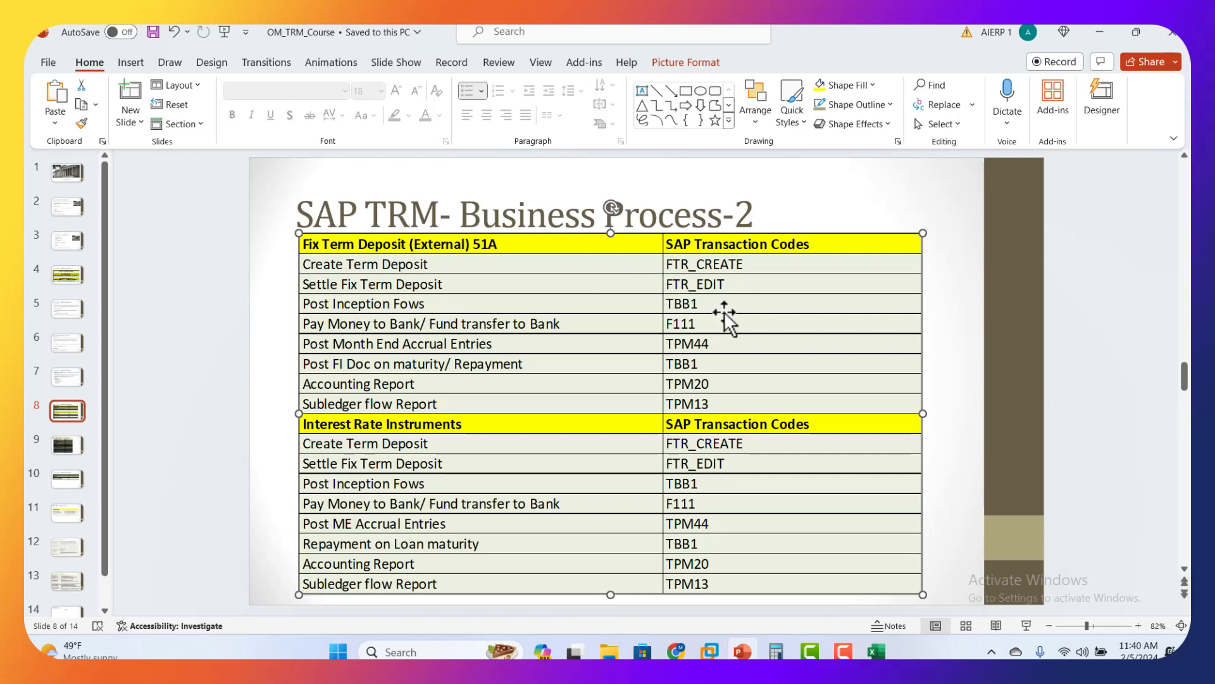
click(709, 650)
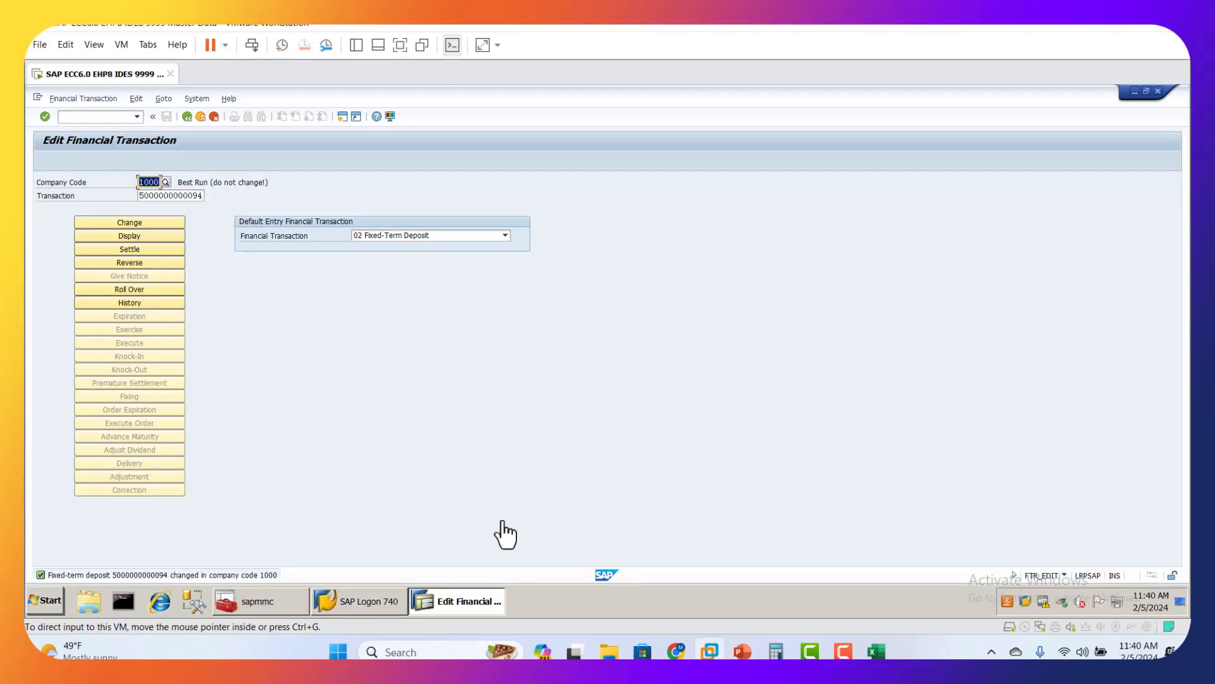
text(/NTBB1)
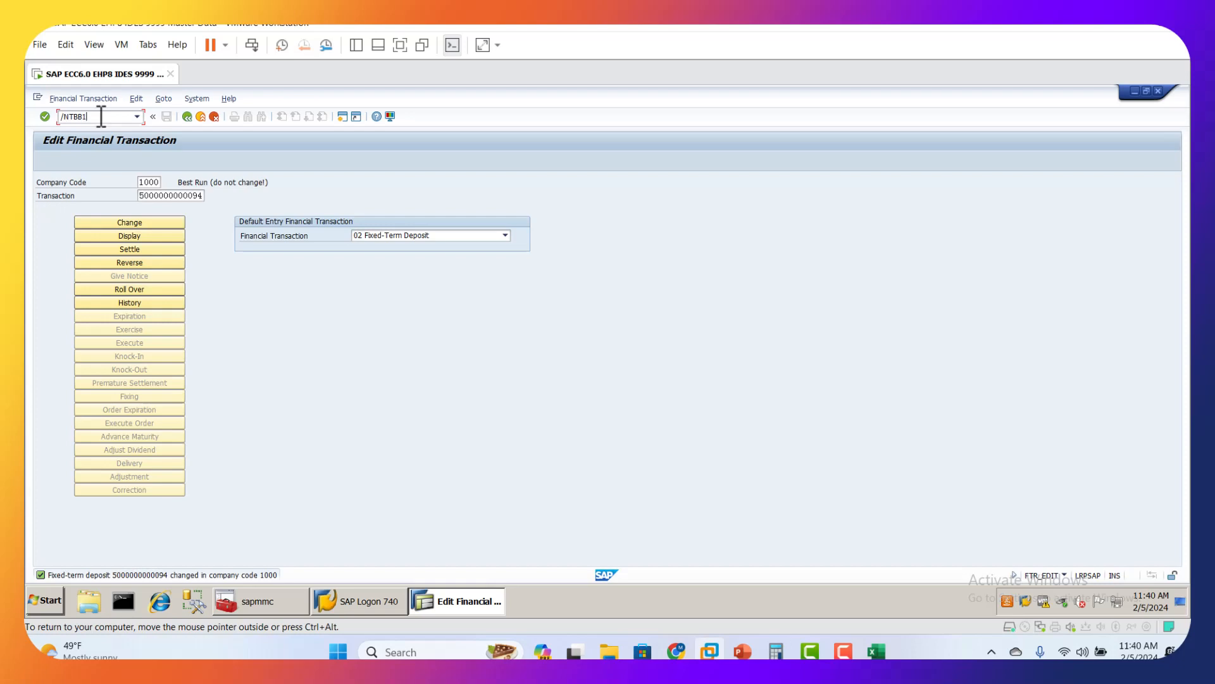
key(Return)
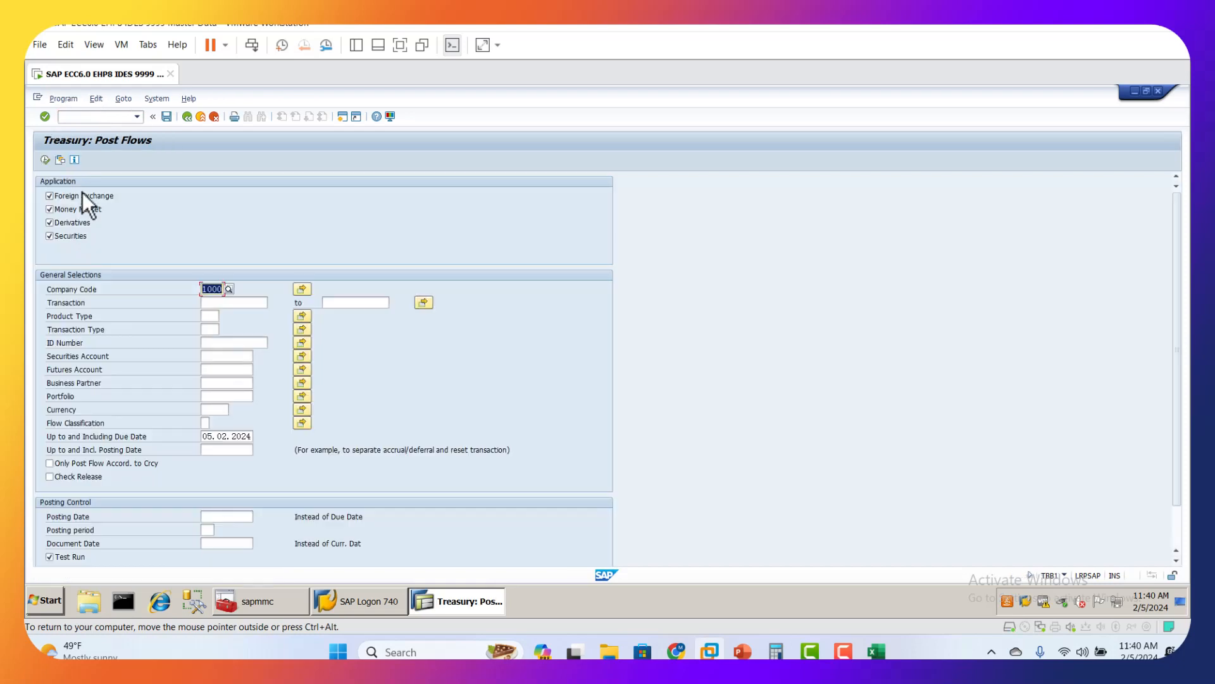
Step: Restrict the flow posting to Money Market and enter the deposit's transaction number, copied from the TRM_Working Excel workbook, in SAP
click(49, 236)
click(49, 195)
click(215, 302)
click(876, 650)
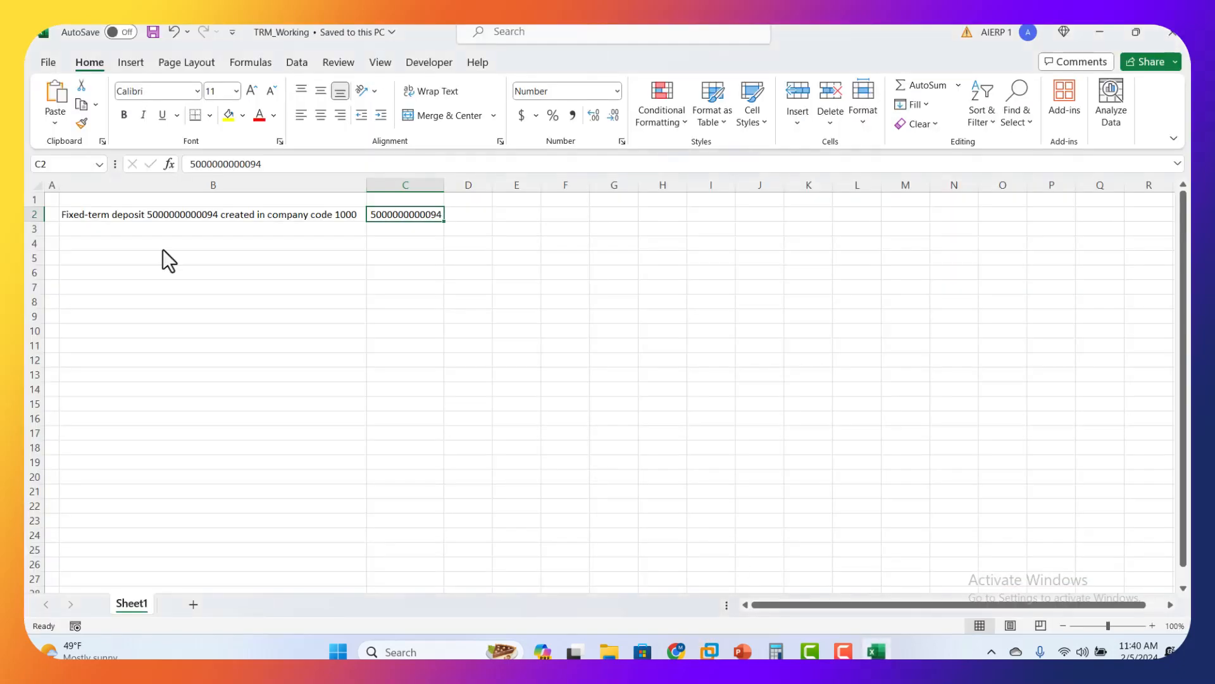
key(ctrl+c)
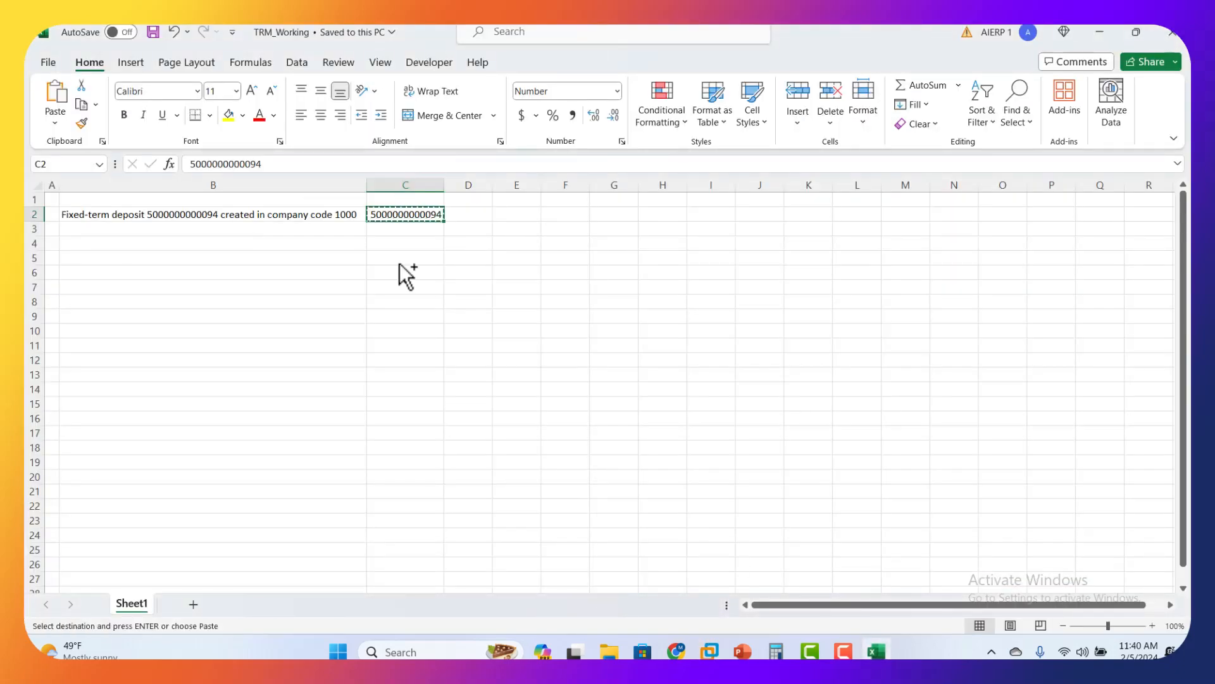
click(709, 651)
key(ctrl+v)
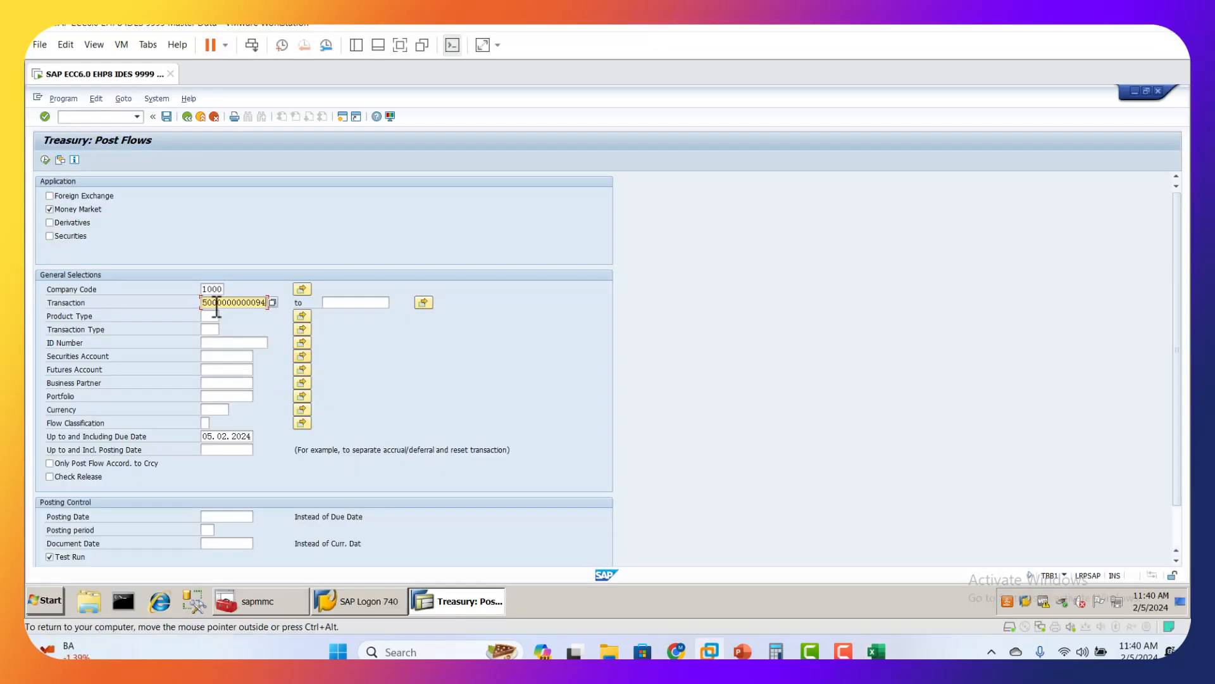
Step: Execute a test run of the flow posting with flows due up to and including 05.02.2024, and return to the selection
click(227, 436)
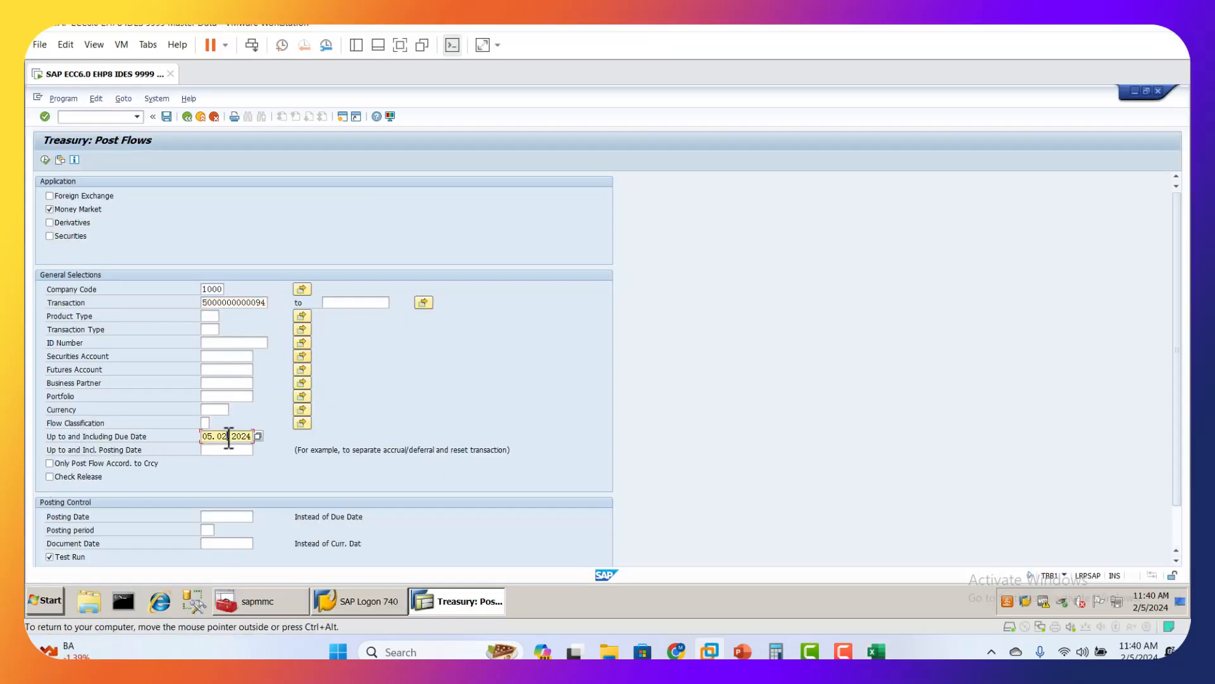
scroll(503, 415, down, 1)
scroll(503, 415, down, 1)
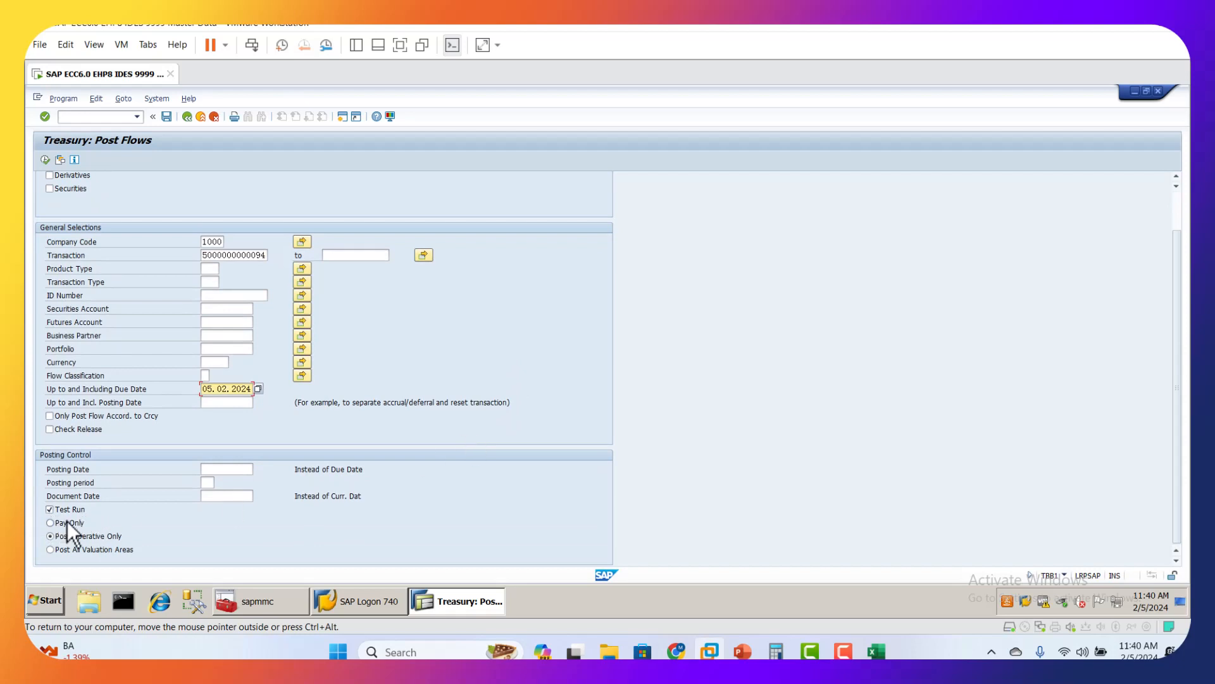
scroll(58, 518, up, 2)
click(45, 160)
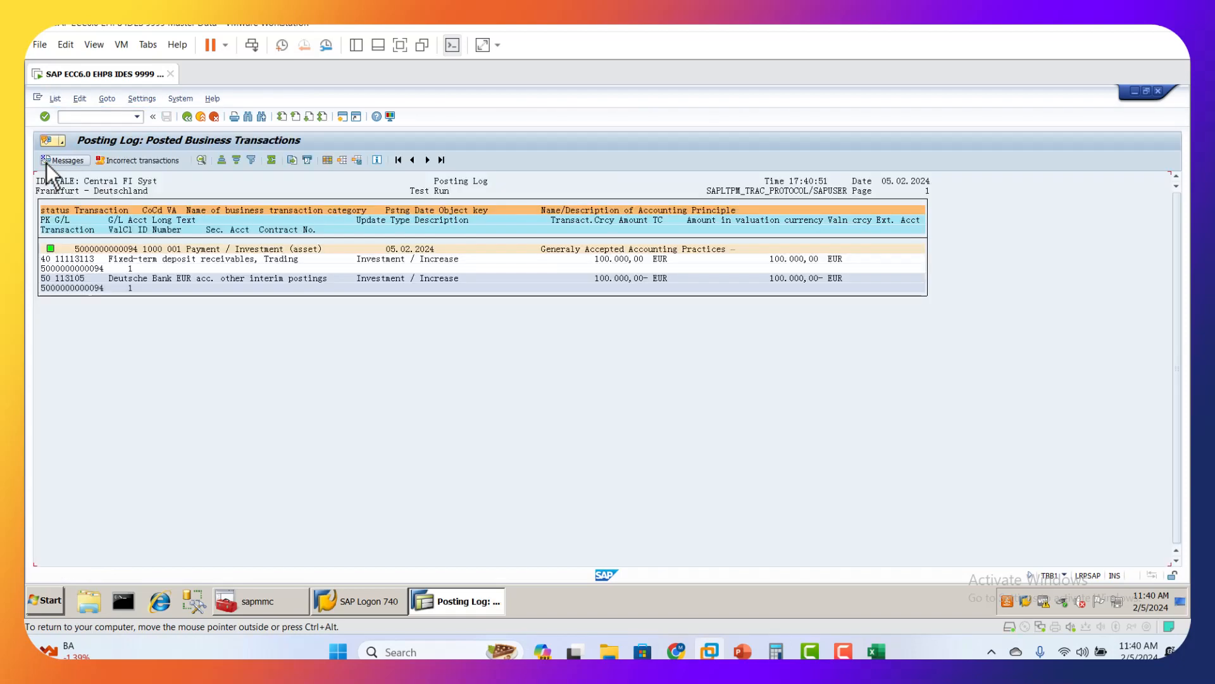
click(187, 117)
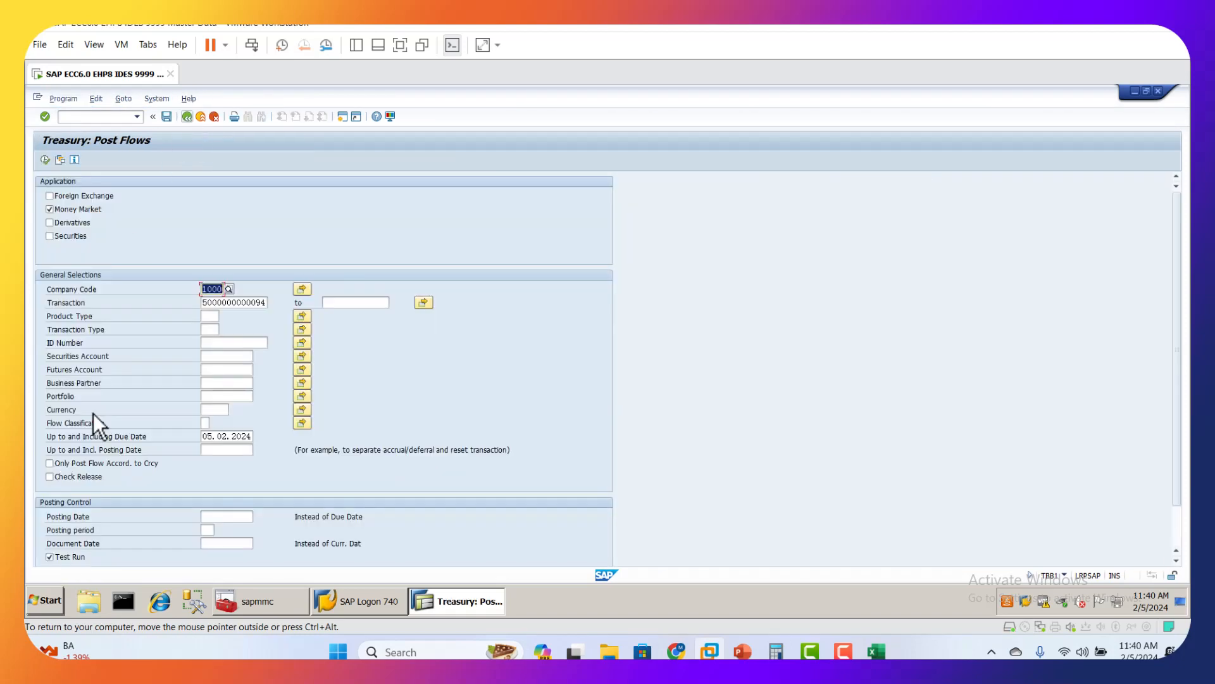
Step: Turn off the test run and post the deposit's inception flows
scroll(103, 497, down, 2)
click(50, 510)
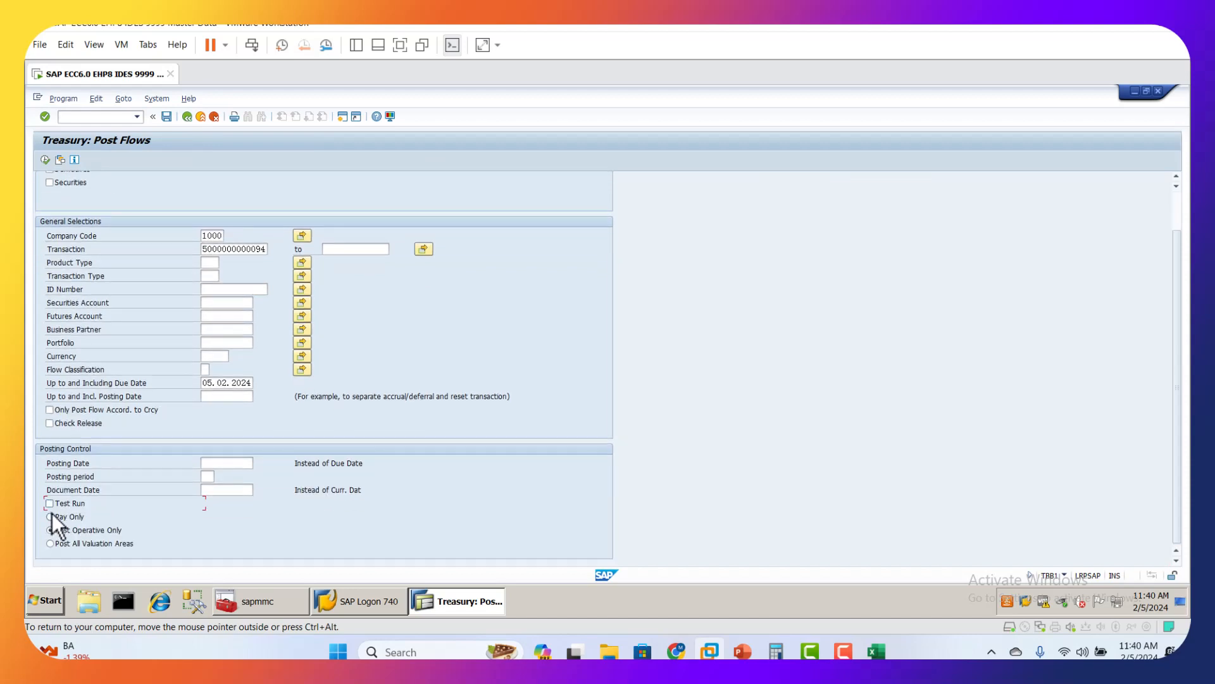
scroll(355, 488, up, 2)
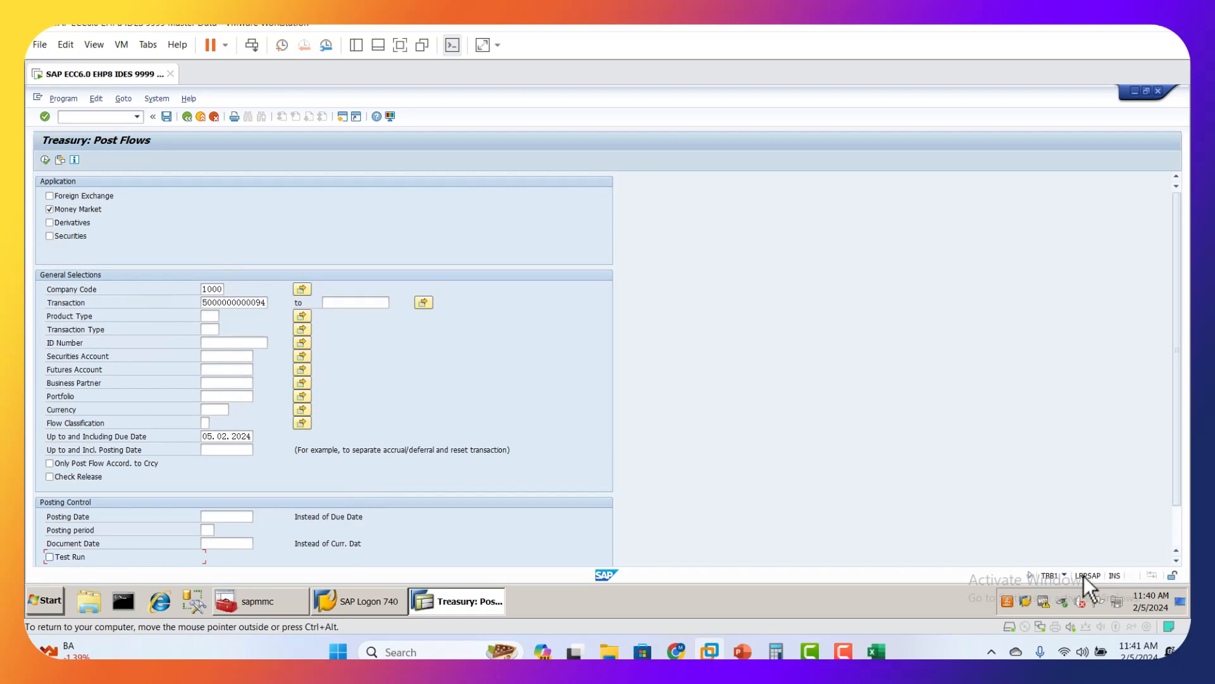
click(44, 160)
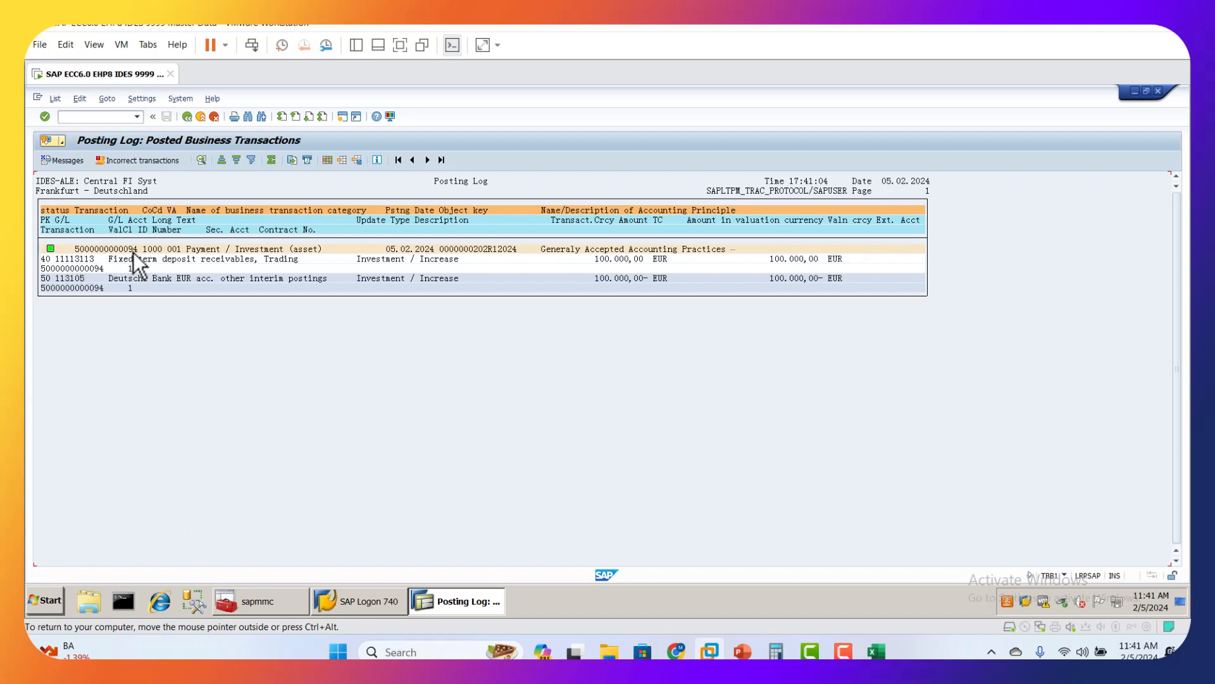
Step: Open the accounting document behind the posted transaction in the posting log, and check its header's document number, currency and company code
click(484, 251)
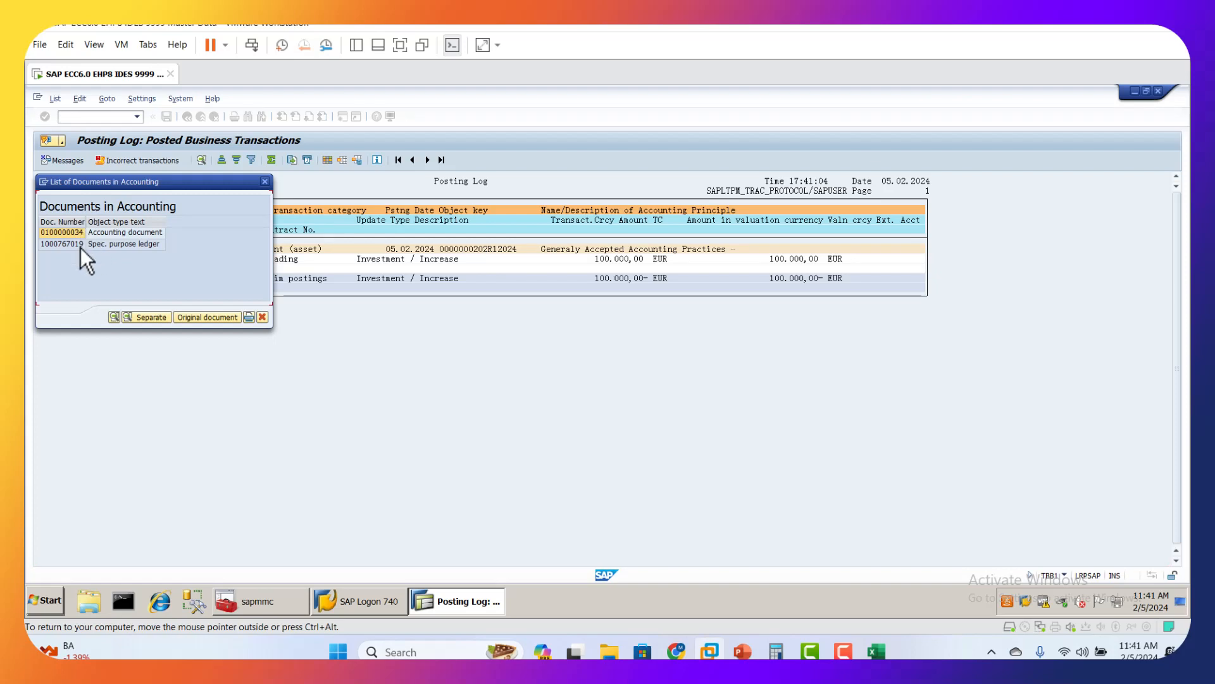
click(68, 234)
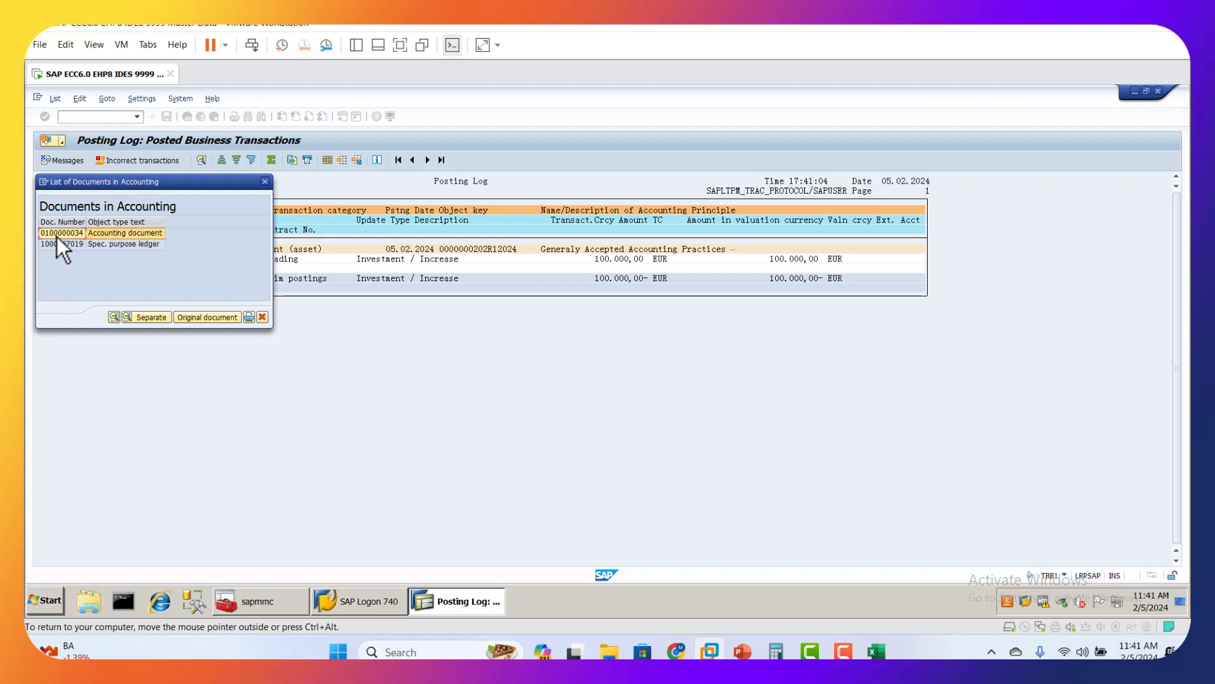
double_click(79, 236)
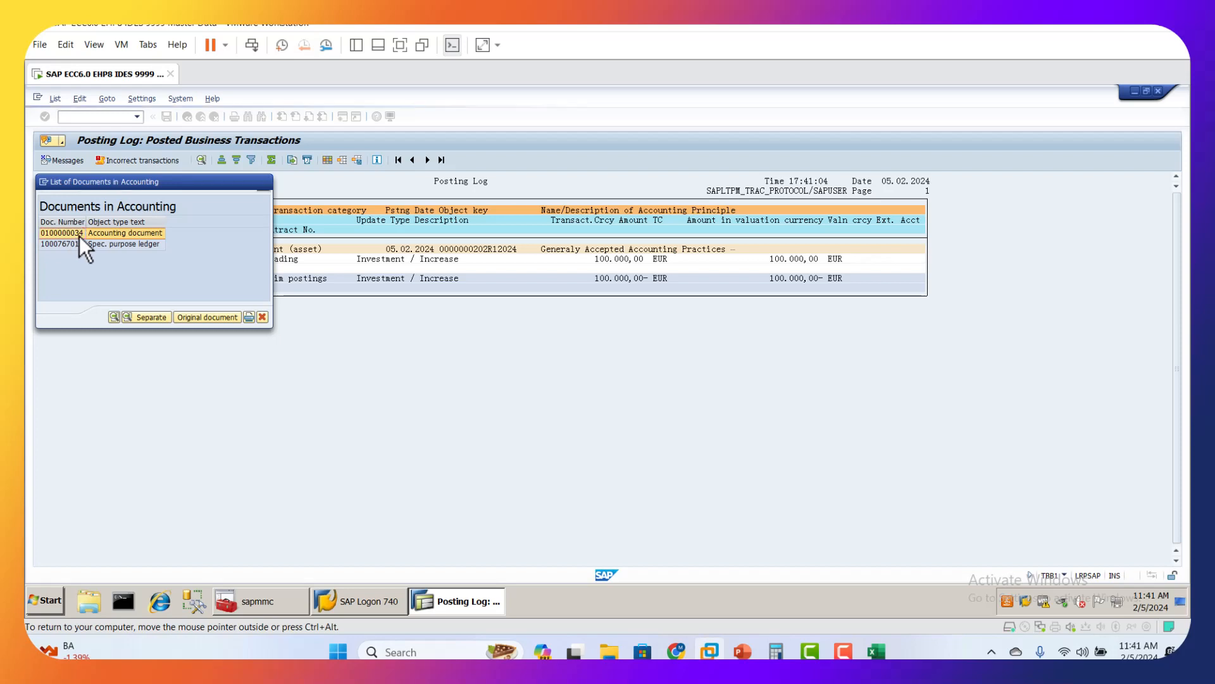
drag(231, 276, 225, 277)
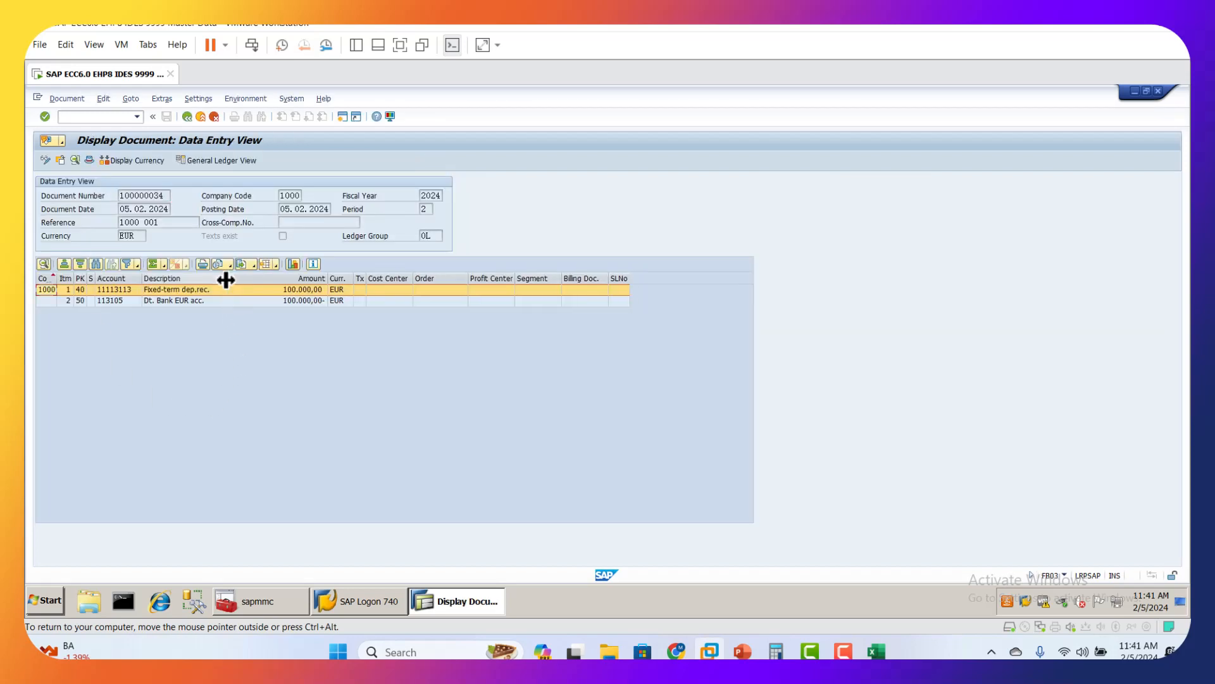
click(165, 194)
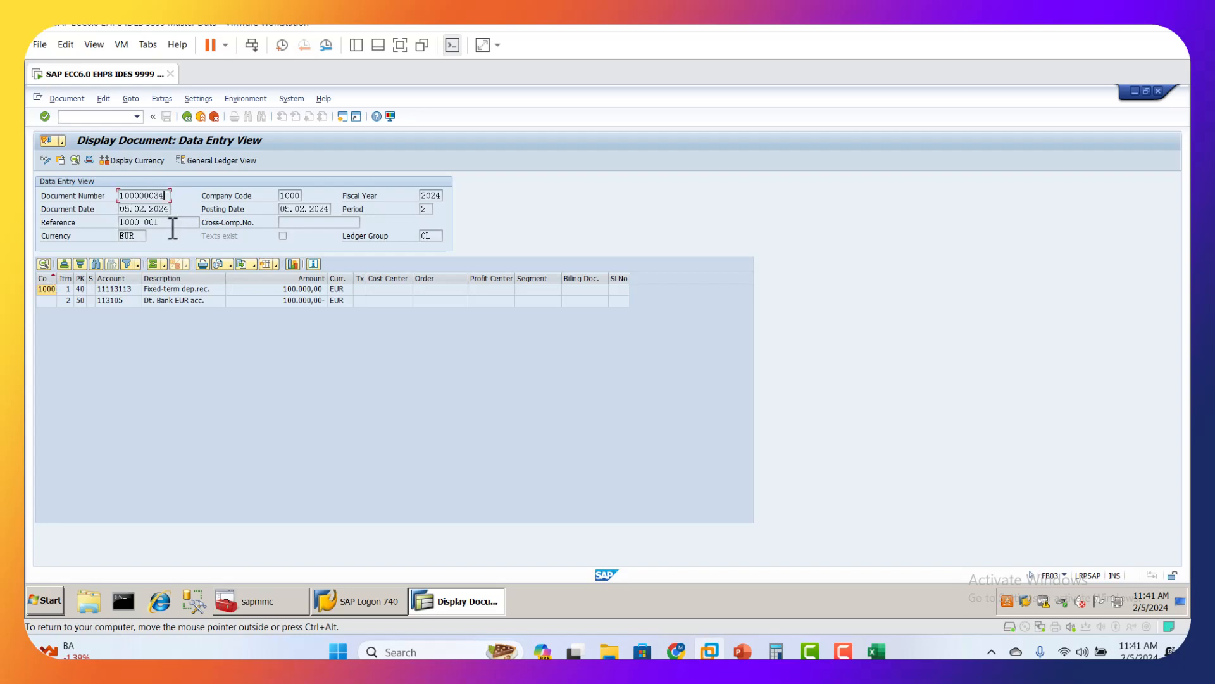
click(140, 236)
click(295, 197)
Step: Examine the accounts and amount in the accounting document's line items, and return to the flow posting selection
click(121, 293)
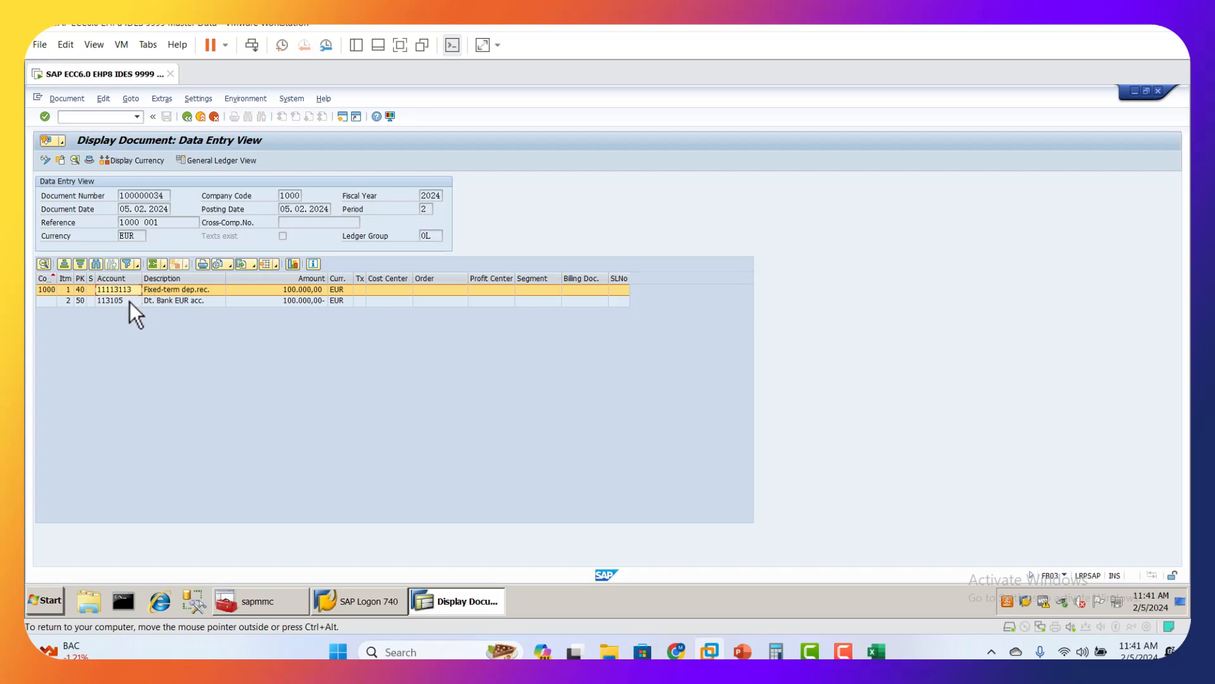
click(129, 302)
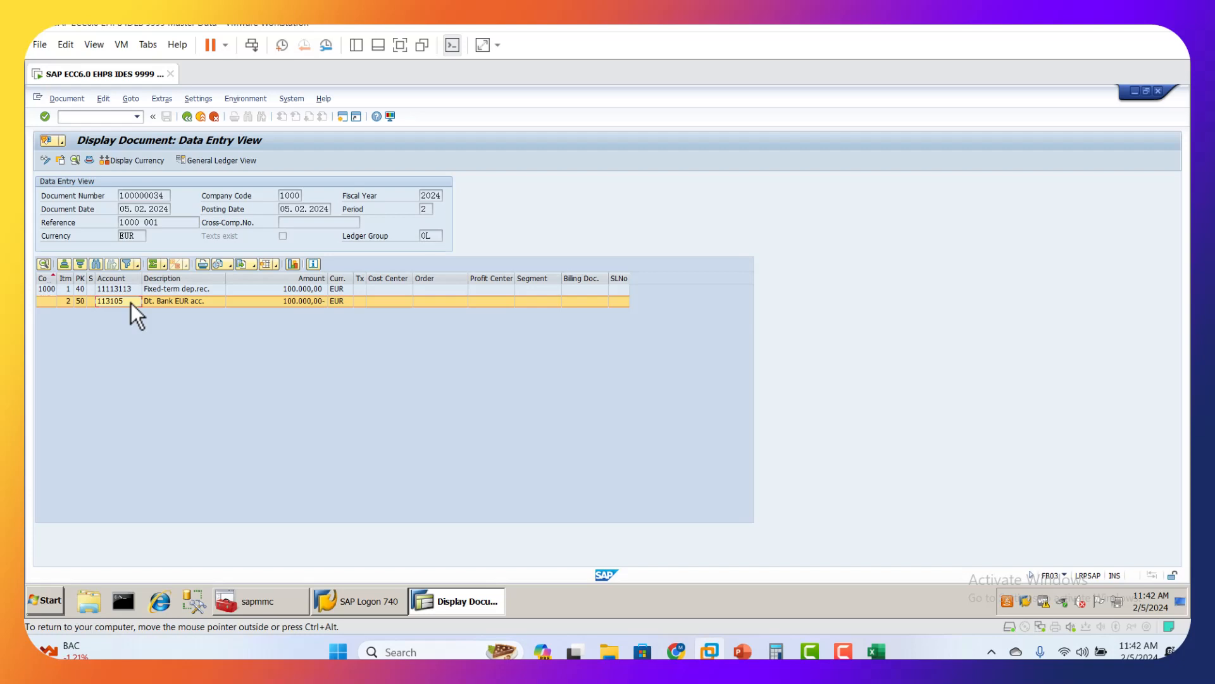
click(164, 302)
click(312, 290)
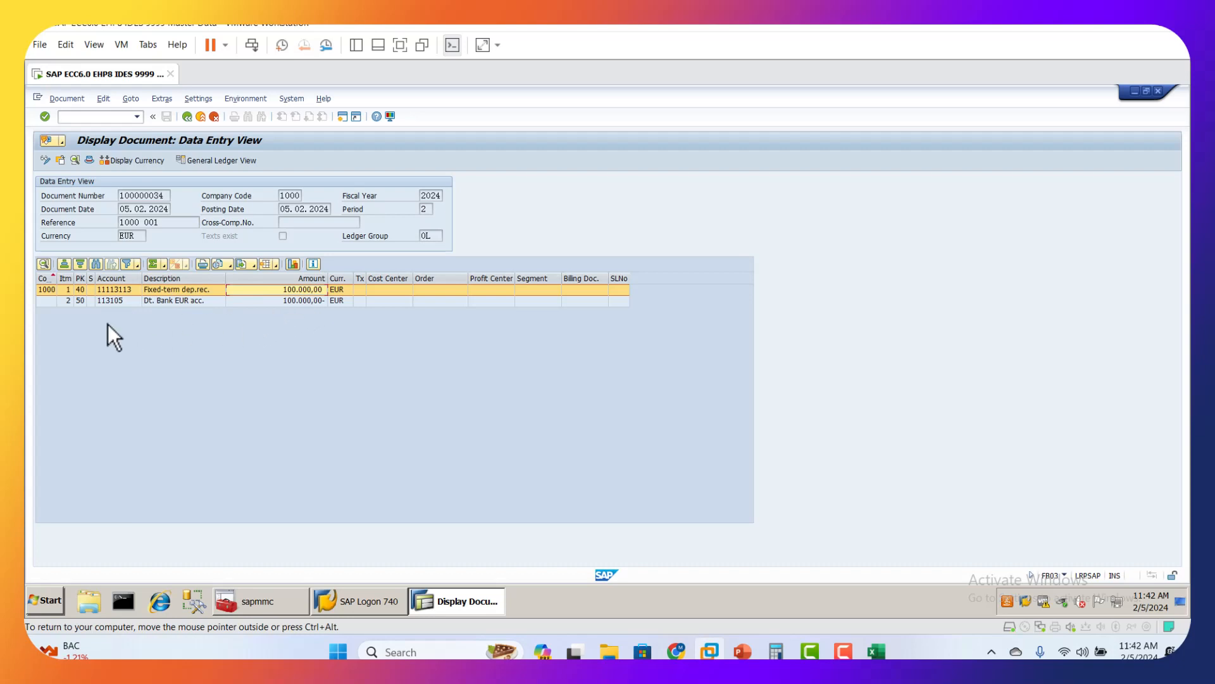
click(188, 117)
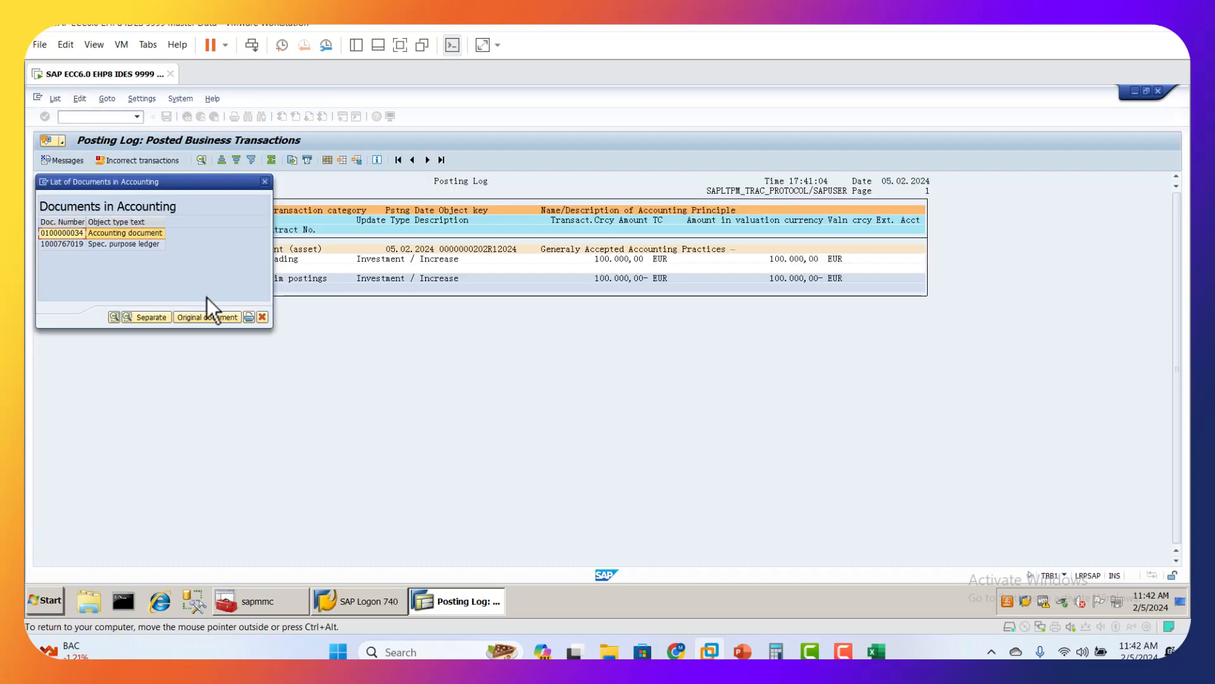
click(264, 319)
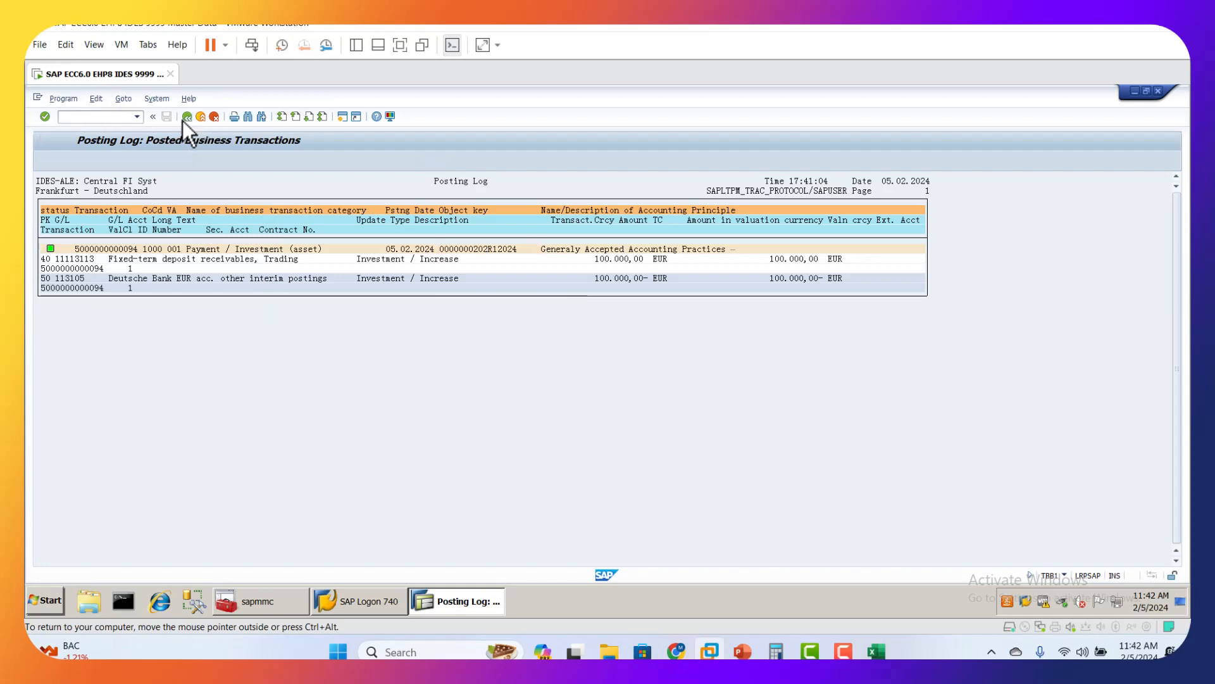
click(185, 119)
Step: Consult the transaction codes in the OM_TRM_Course PowerPoint presentation, and display the deposit through FTR_EDIT in SAP to check its term
click(742, 651)
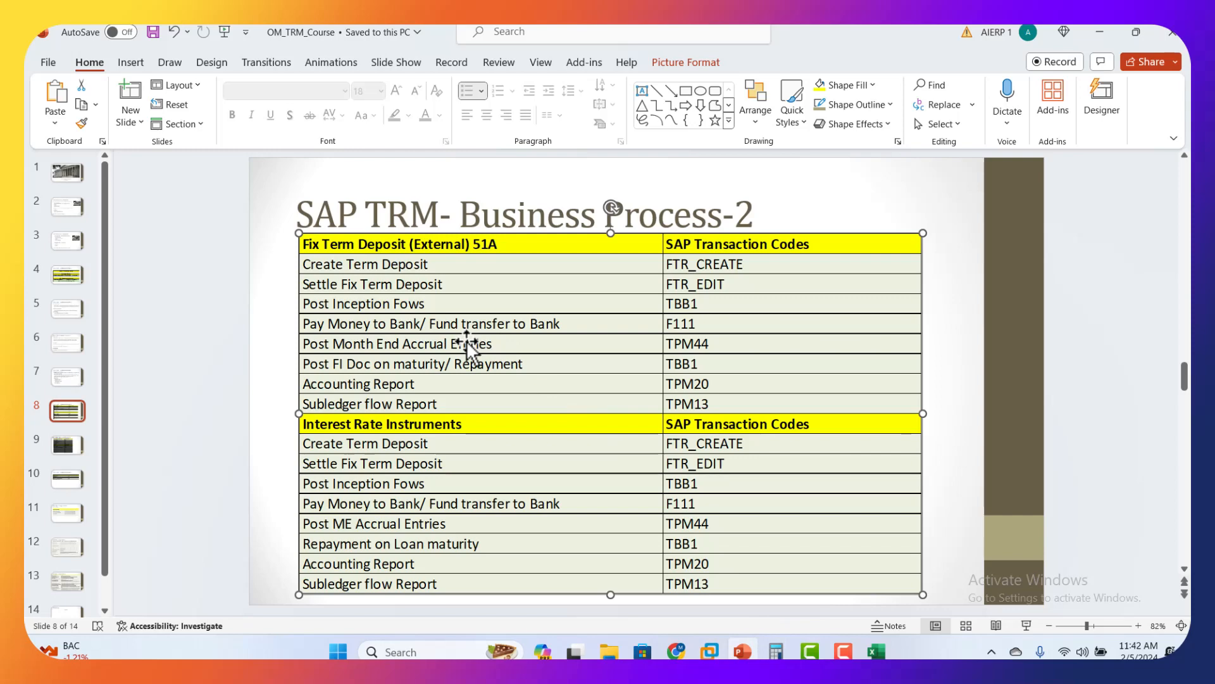
click(709, 651)
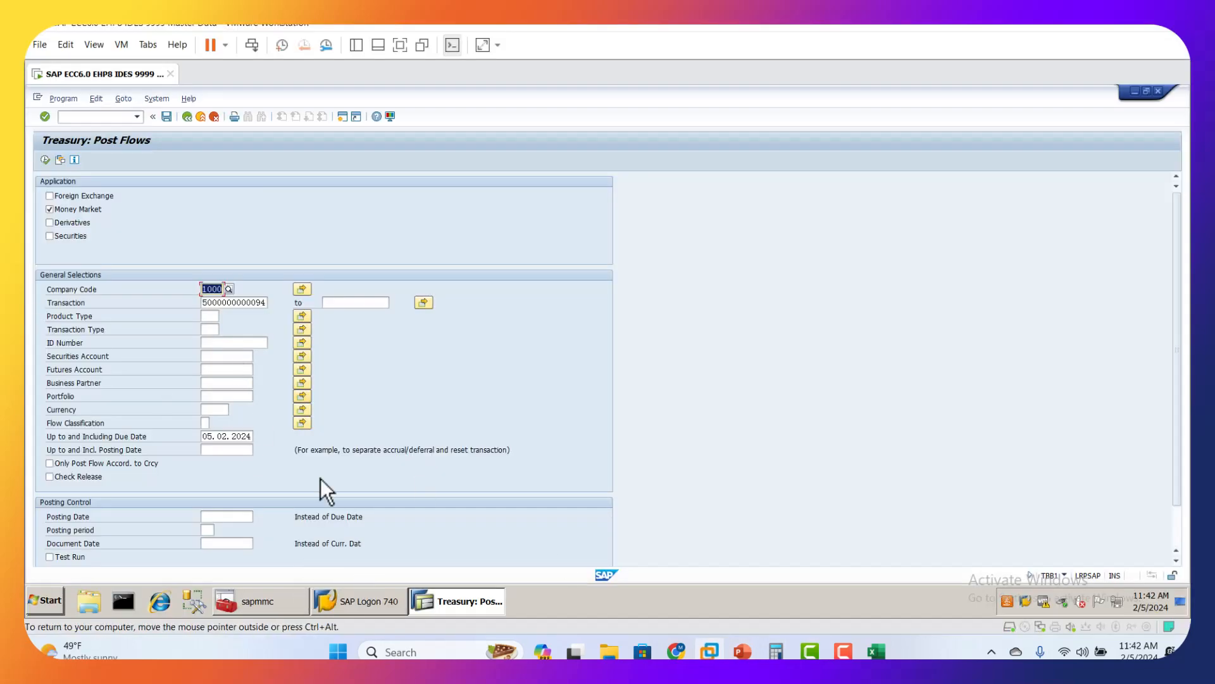
click(93, 116)
text(/N)
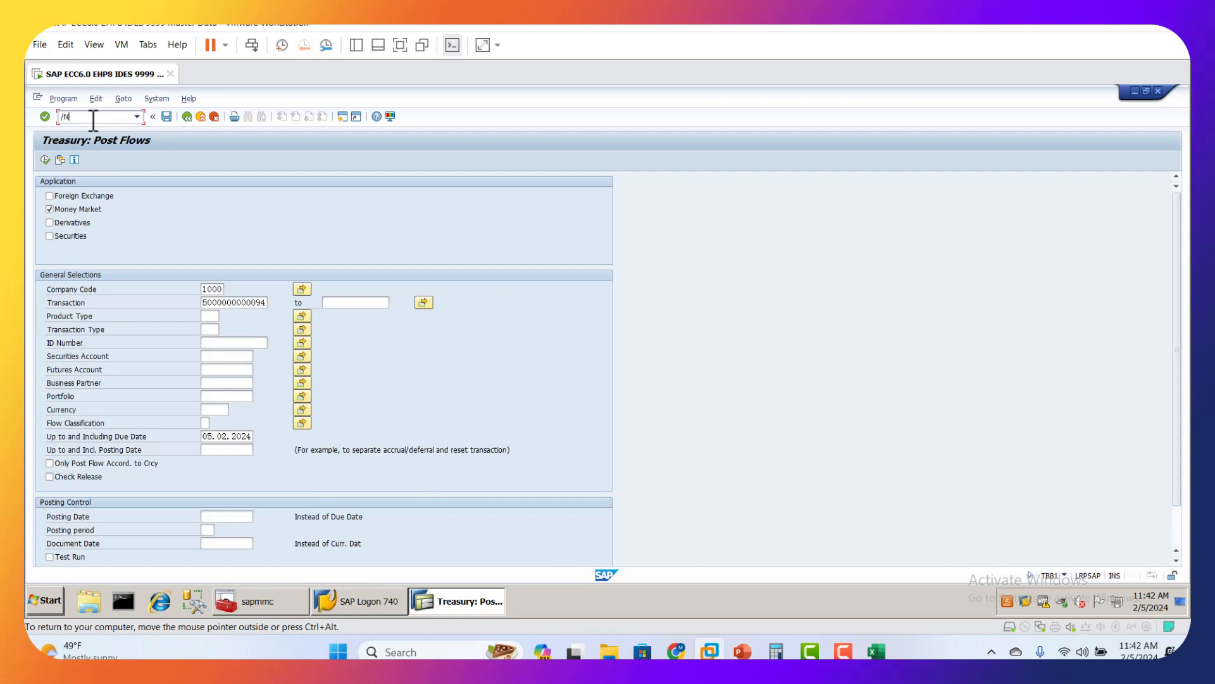
text(FTR_EDIT)
key(Return)
click(192, 195)
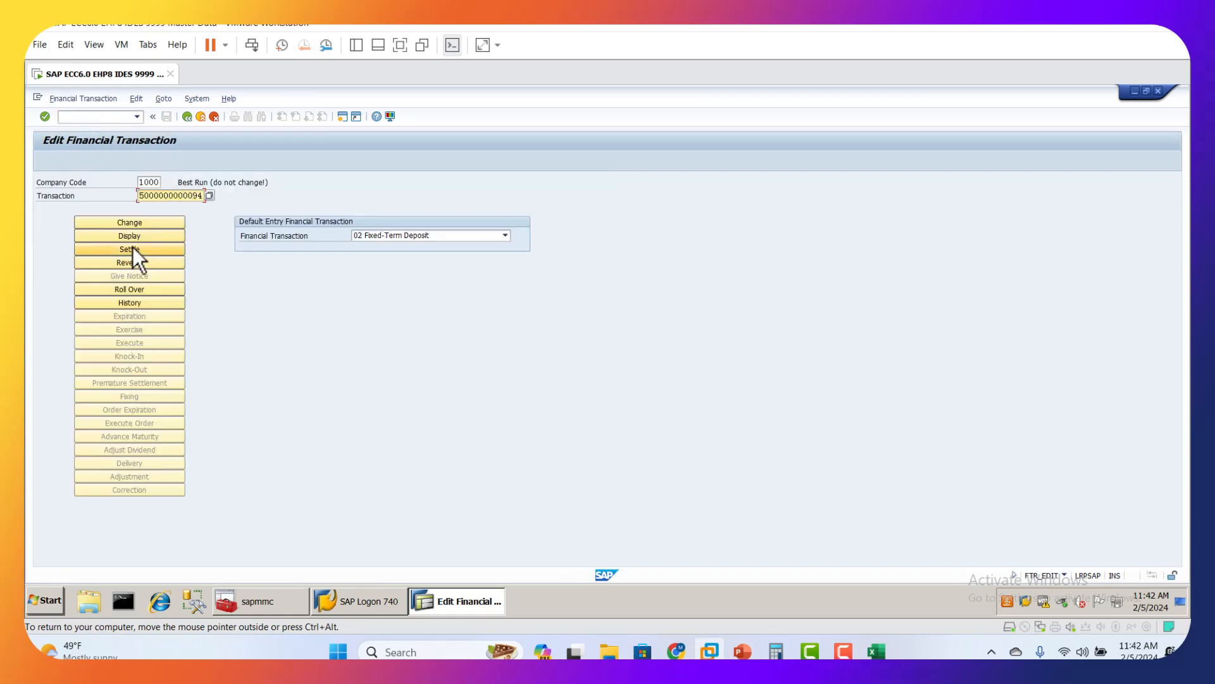
click(134, 237)
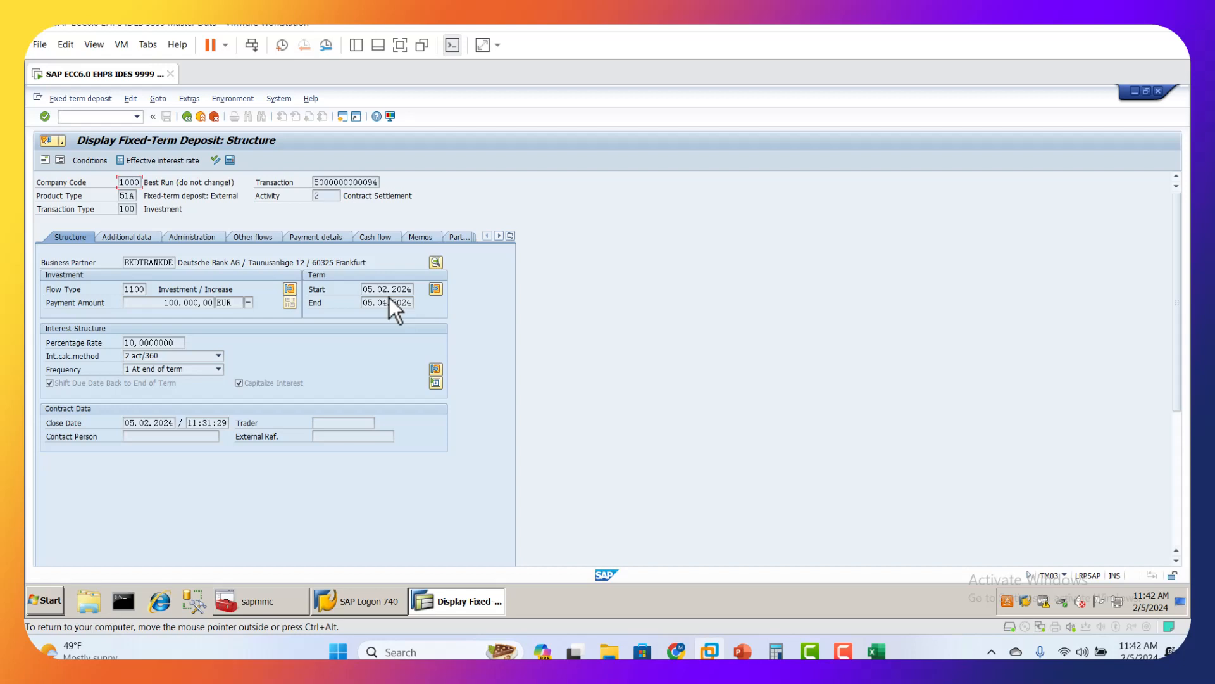
Step: Open TPM44 in a new session and enter the deposit's transaction number, taken from the TRM_Working workbook, under OTC Transactions
click(86, 116)
text(/OTPM44)
key(Return)
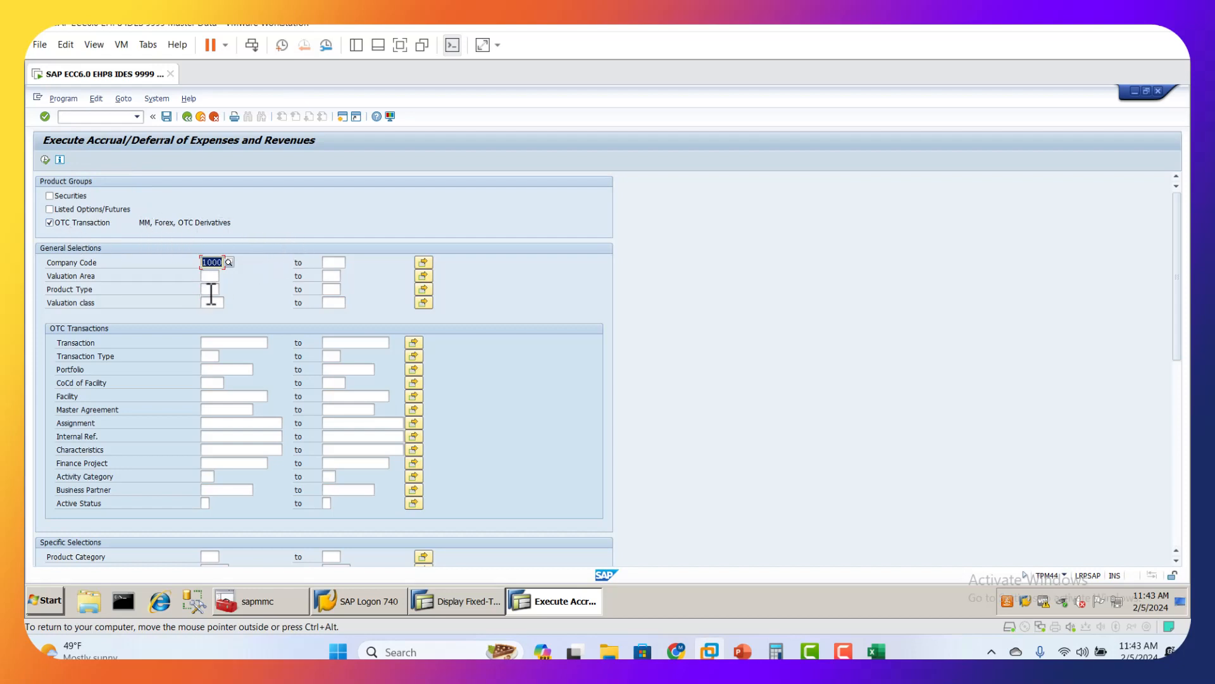
click(241, 343)
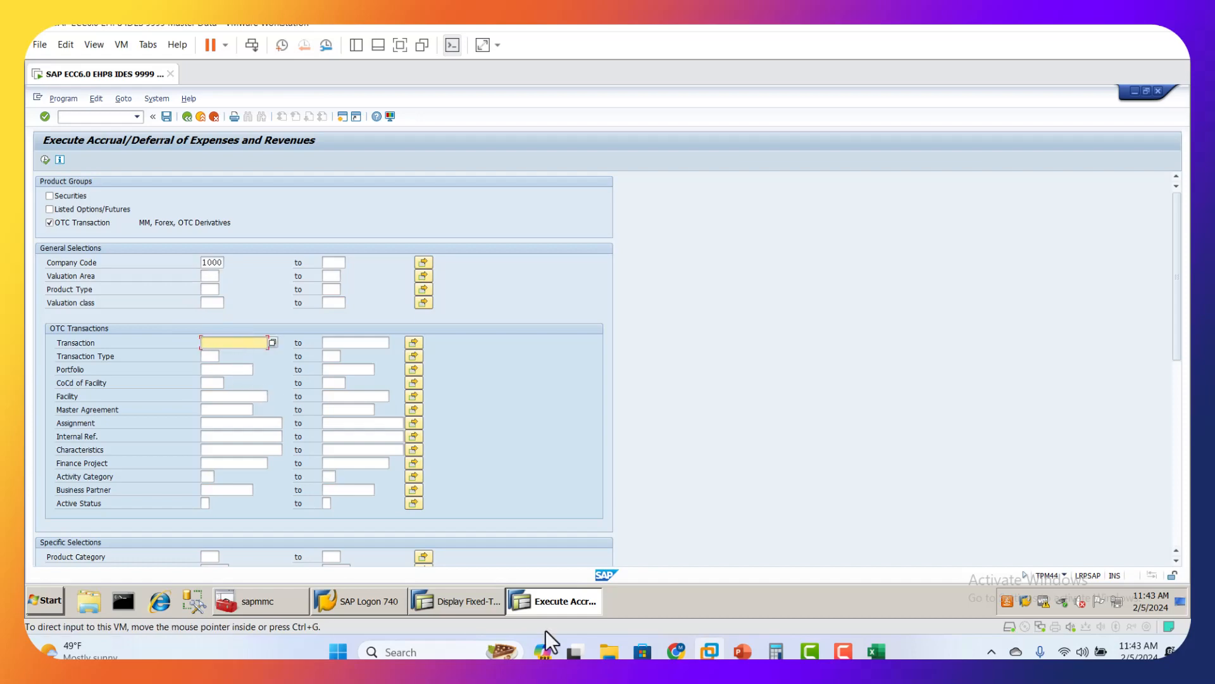
click(876, 651)
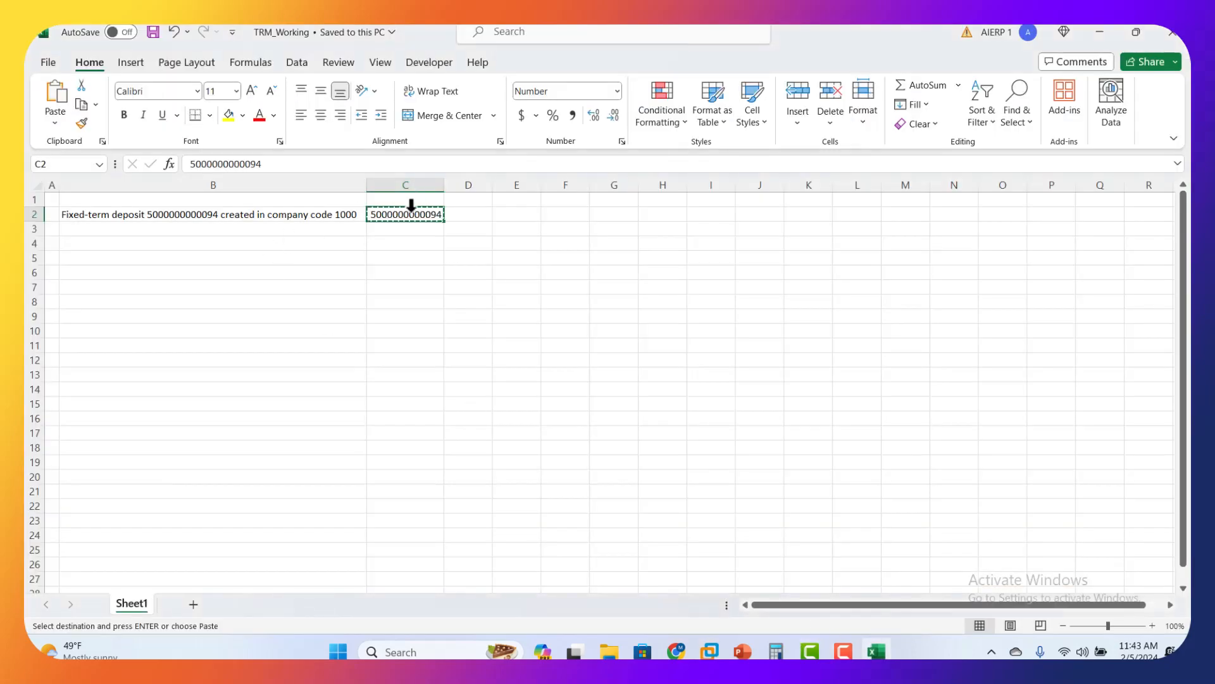
click(710, 651)
key(ctrl+v)
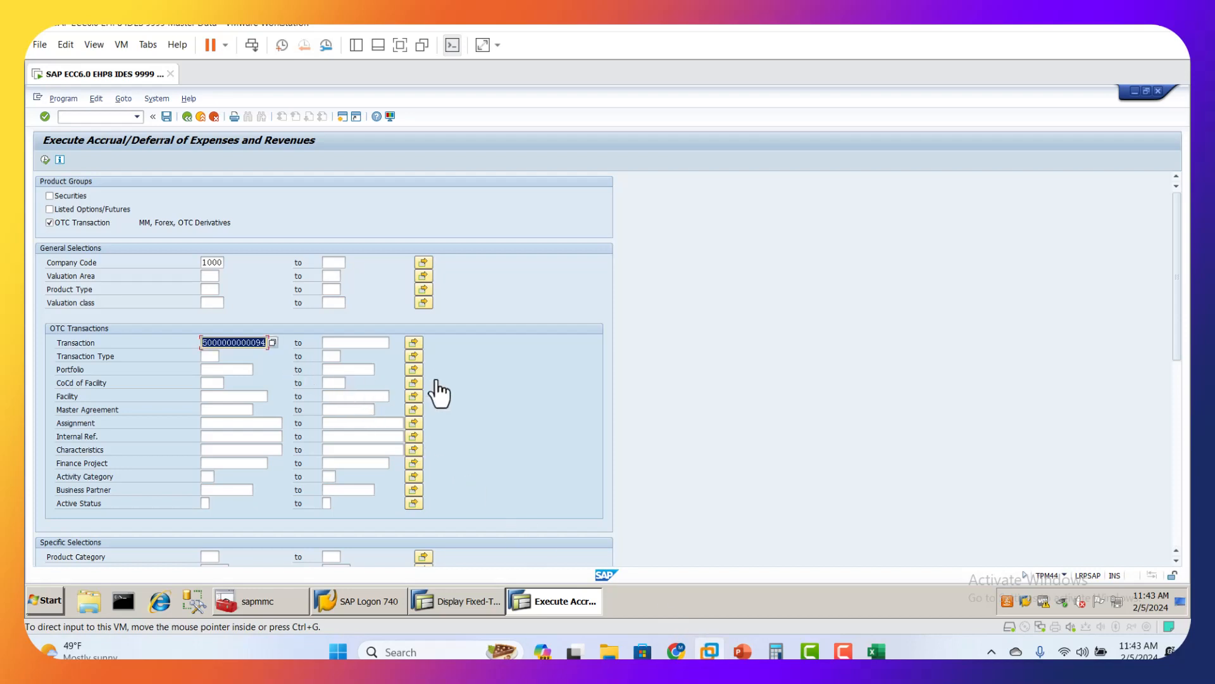
Step: Mark the key date as month end and set the accrual/deferral key date to 29.02.2024
scroll(579, 377, down, 3)
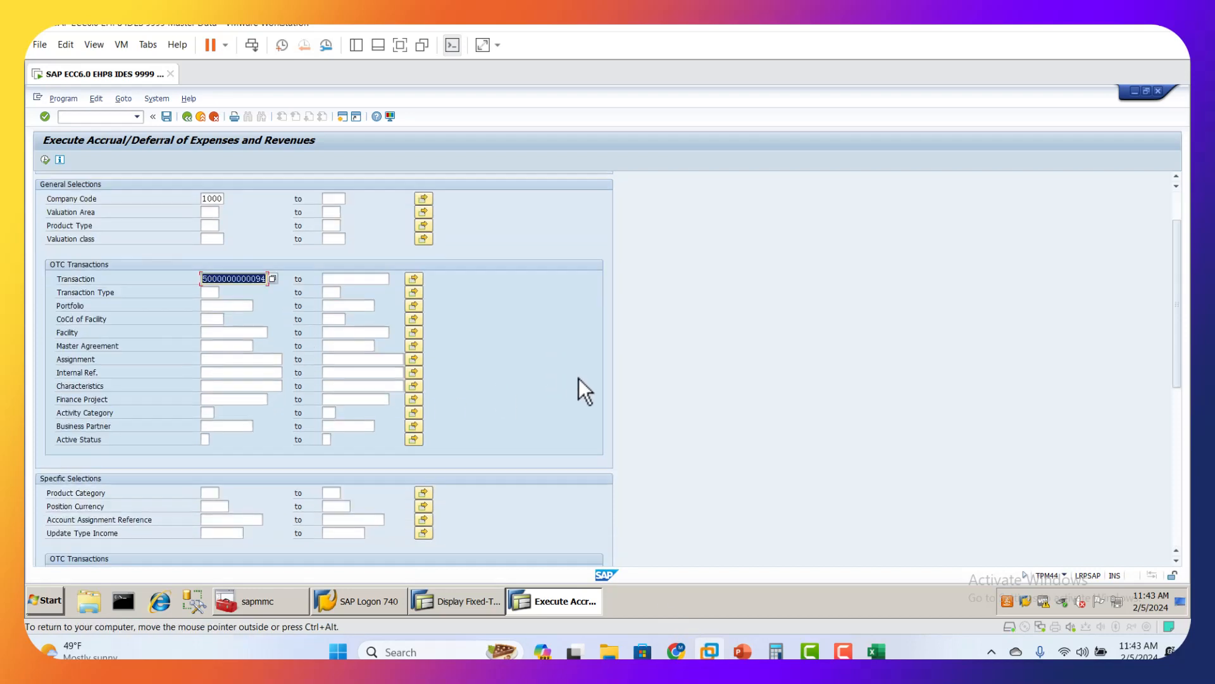
scroll(569, 390, down, 5)
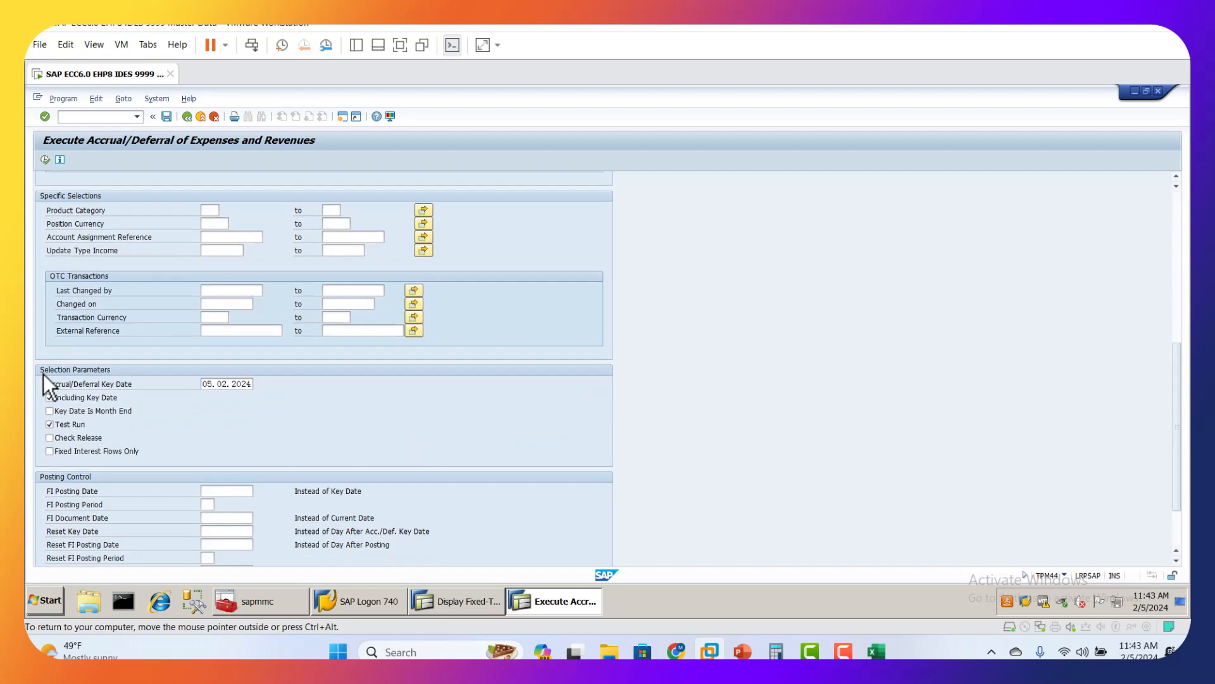
click(55, 411)
click(236, 385)
click(259, 384)
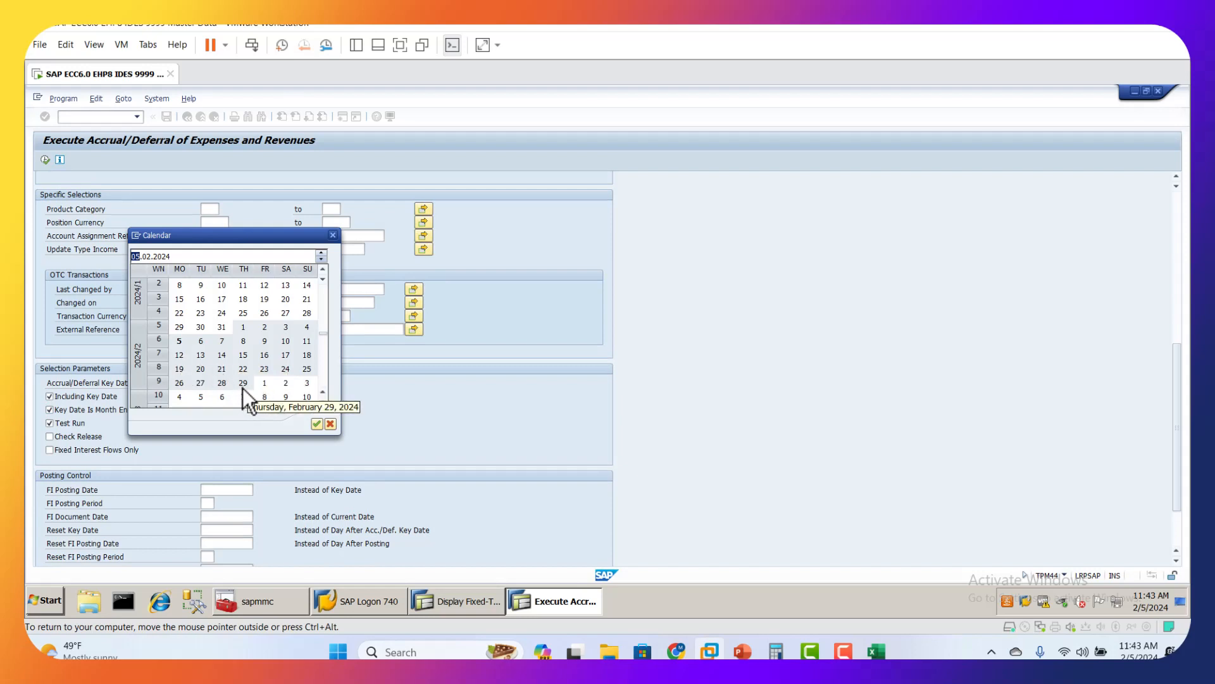
double_click(242, 383)
Step: Review the test run and posting control settings, and execute the accrual/deferral test run for the deposit
scroll(339, 415, down, 1)
click(224, 348)
scroll(293, 421, down, 1)
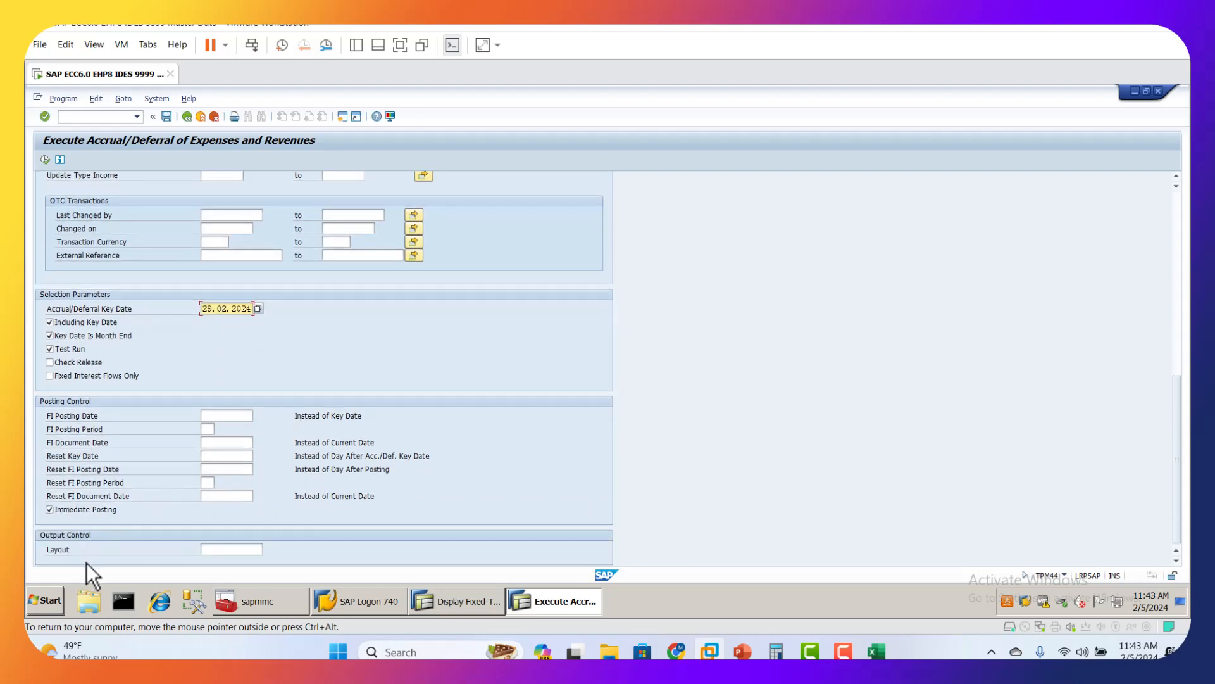
scroll(374, 399, up, 10)
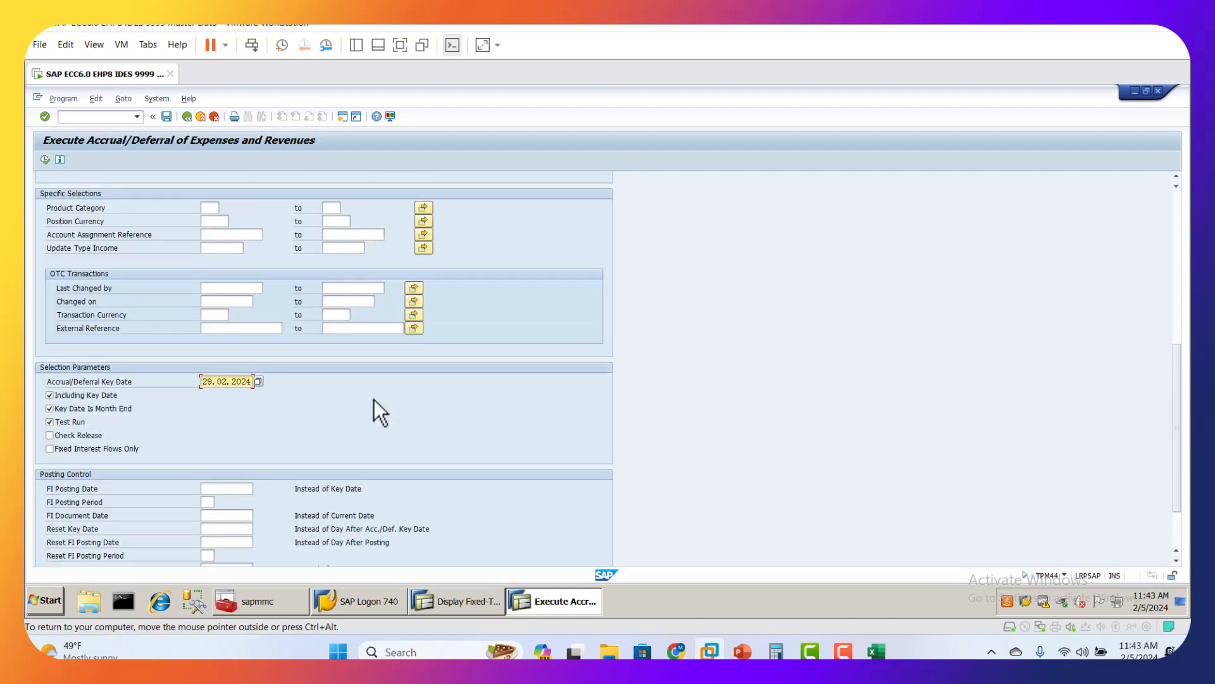
scroll(373, 418, up, 1)
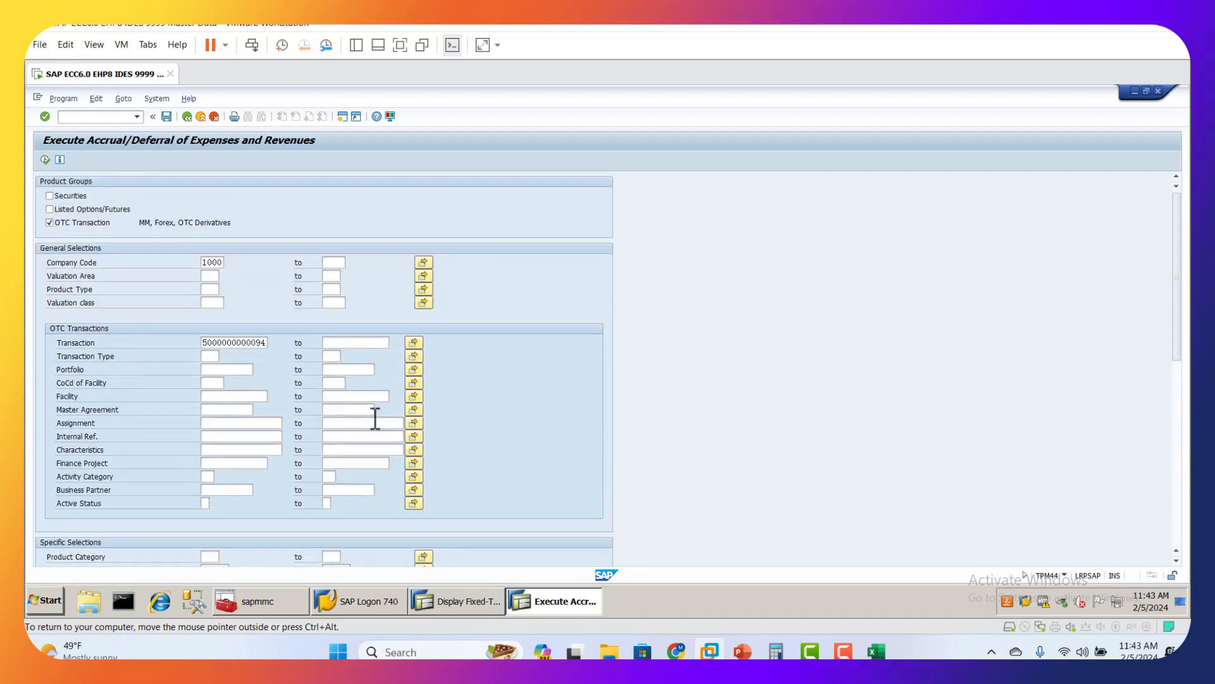
click(48, 162)
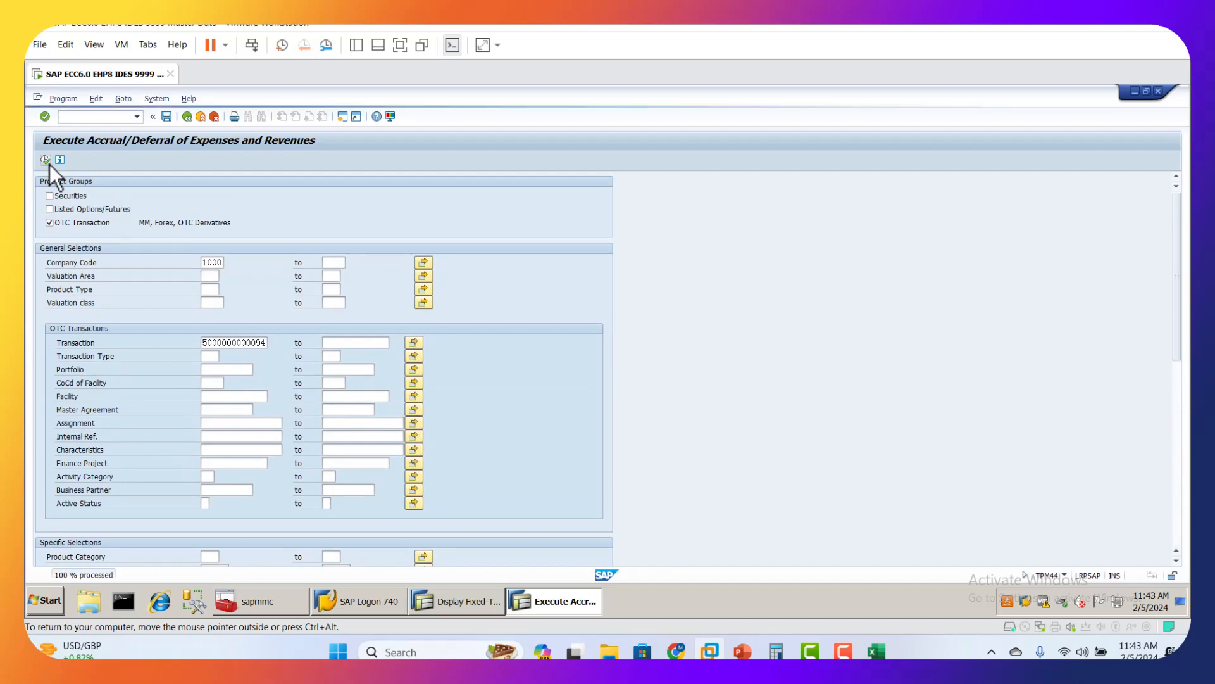
Step: Turn off the test run and execute the accrual/deferral for the deposit in company code 1000 with key date 29.02.2024
click(189, 119)
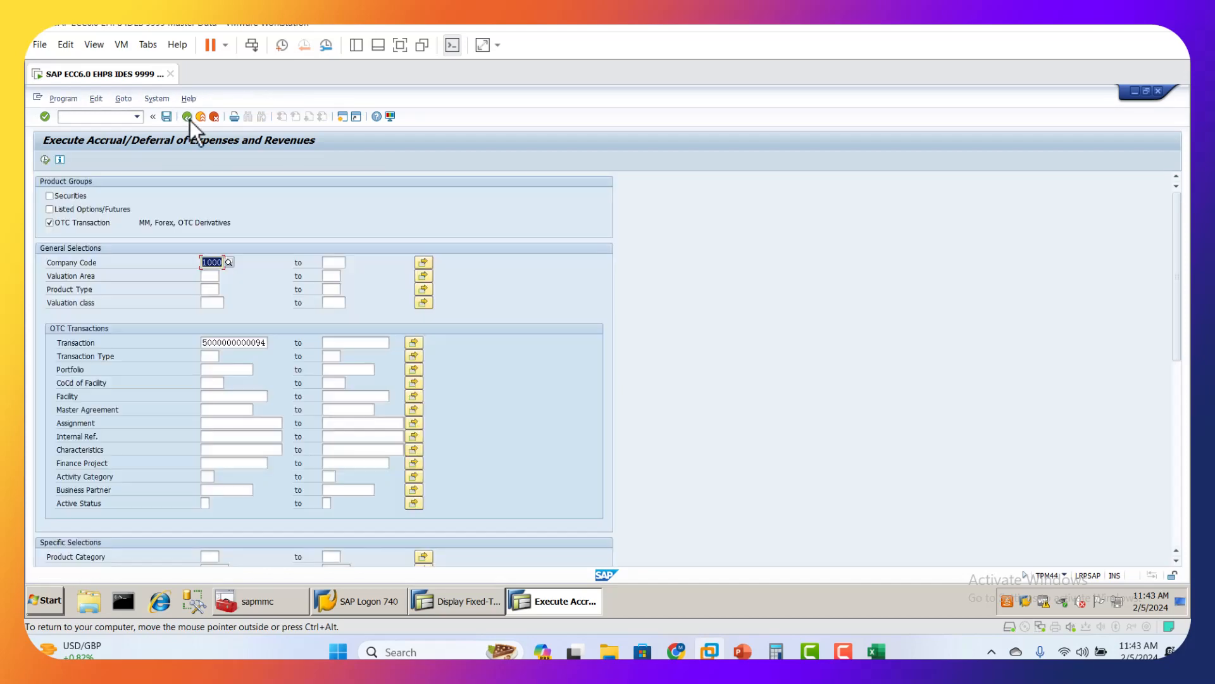
scroll(158, 418, down, 6)
scroll(158, 435, down, 4)
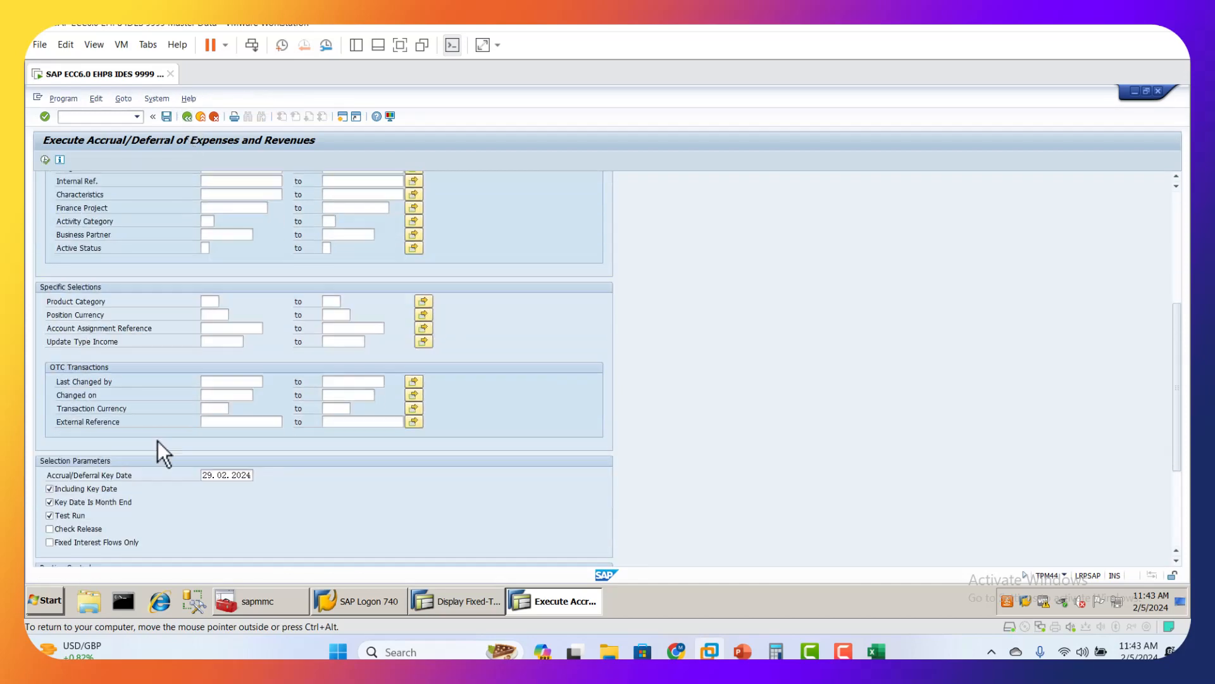
click(62, 455)
scroll(202, 446, up, 1)
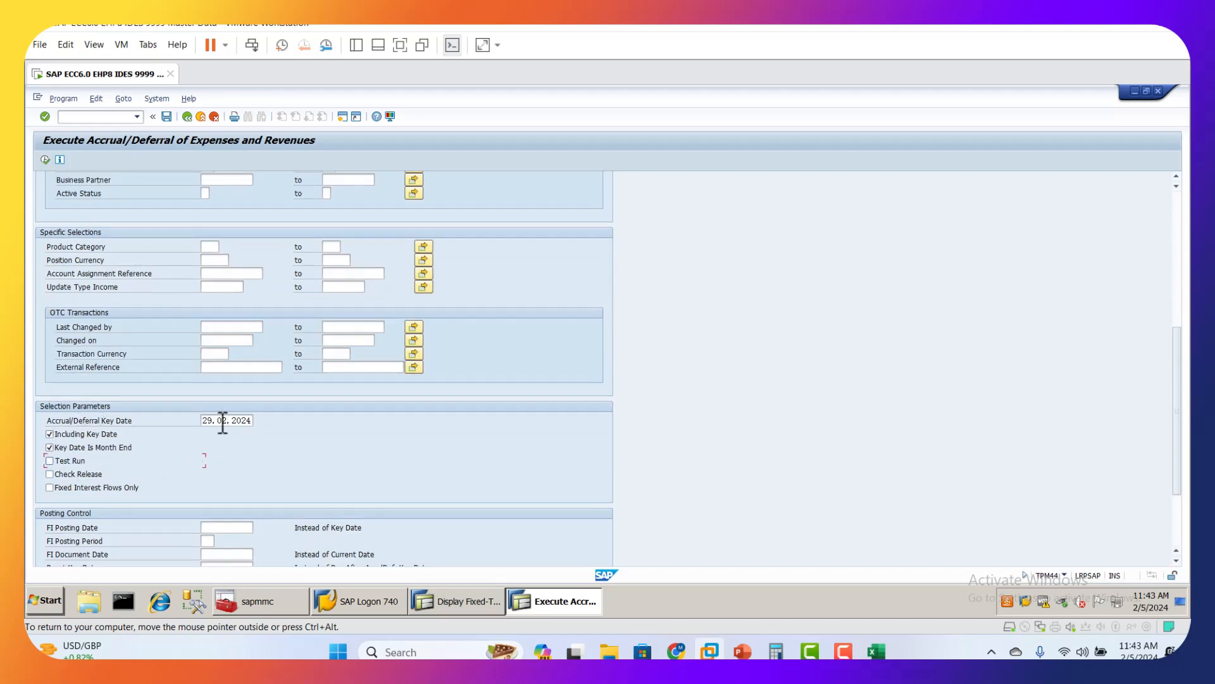
scroll(309, 444, up, 5)
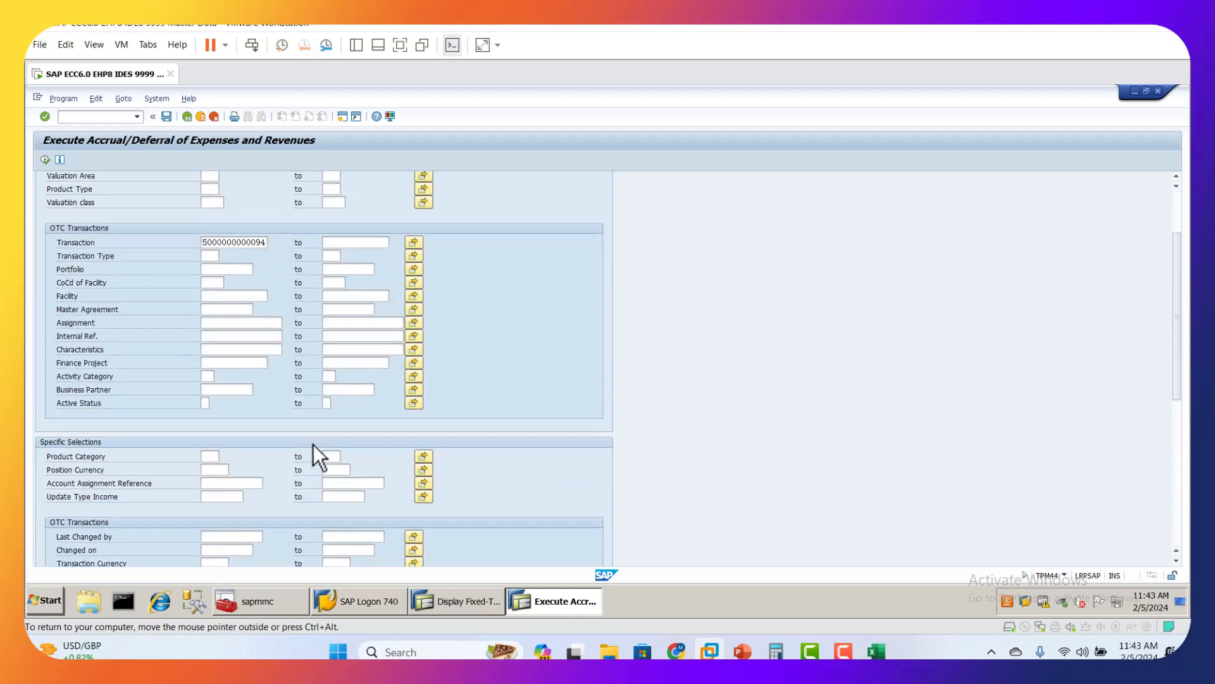
scroll(314, 445, up, 2)
click(214, 262)
click(221, 344)
click(45, 159)
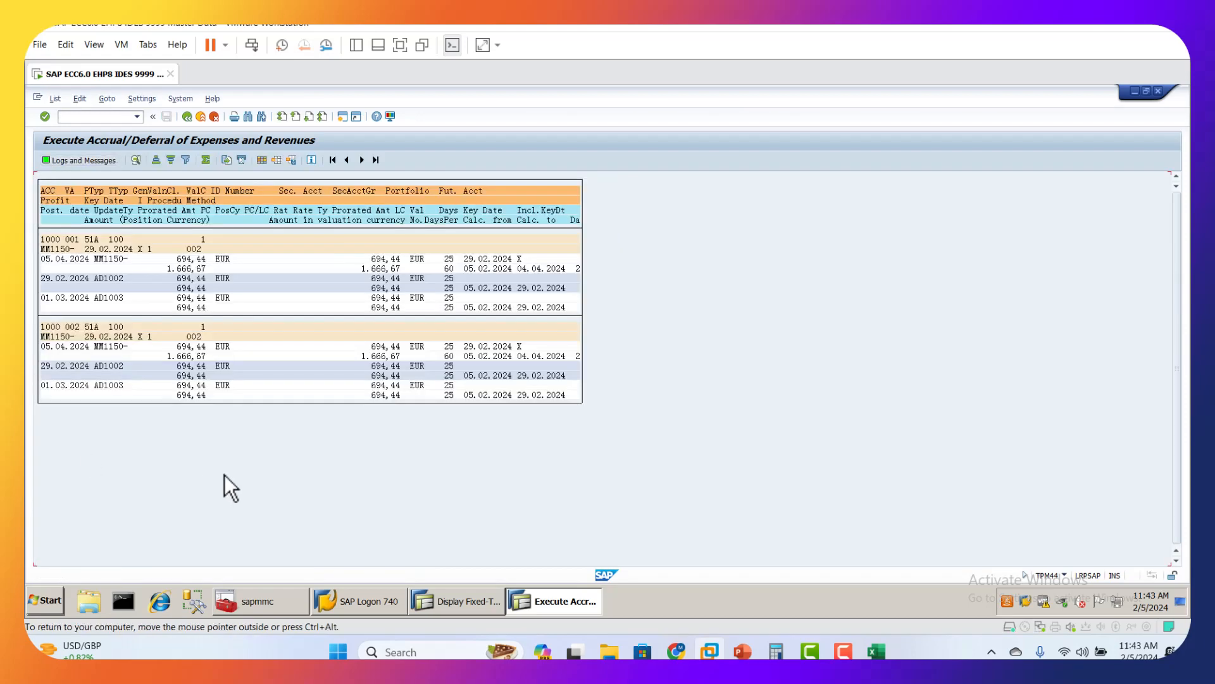
Step: Open the posting log and display the accounting document of the 29.02.2024 accrual for valuation area 001, examining its line items
click(96, 160)
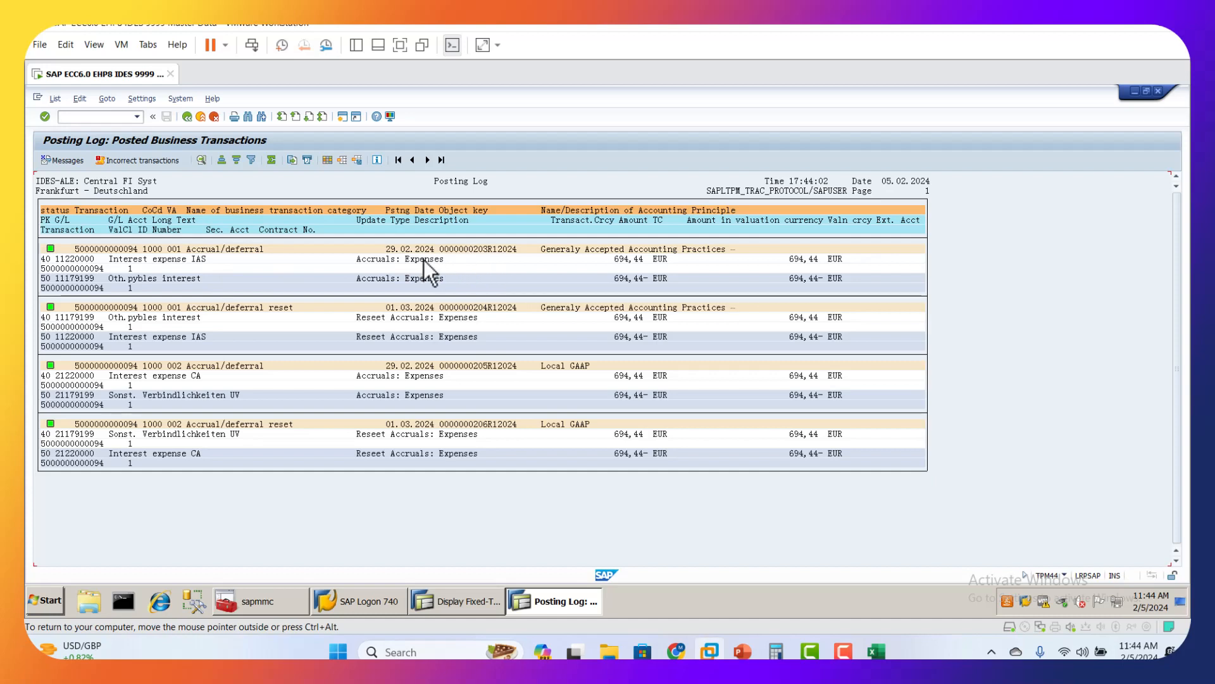
double_click(483, 249)
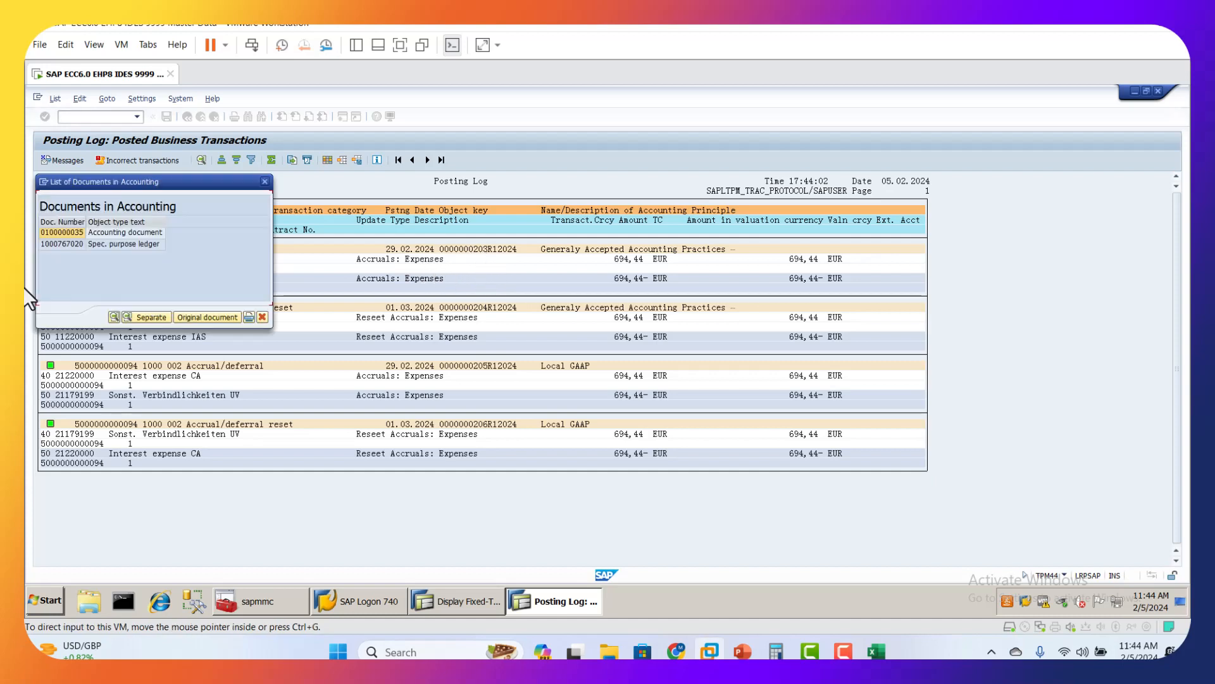
double_click(58, 234)
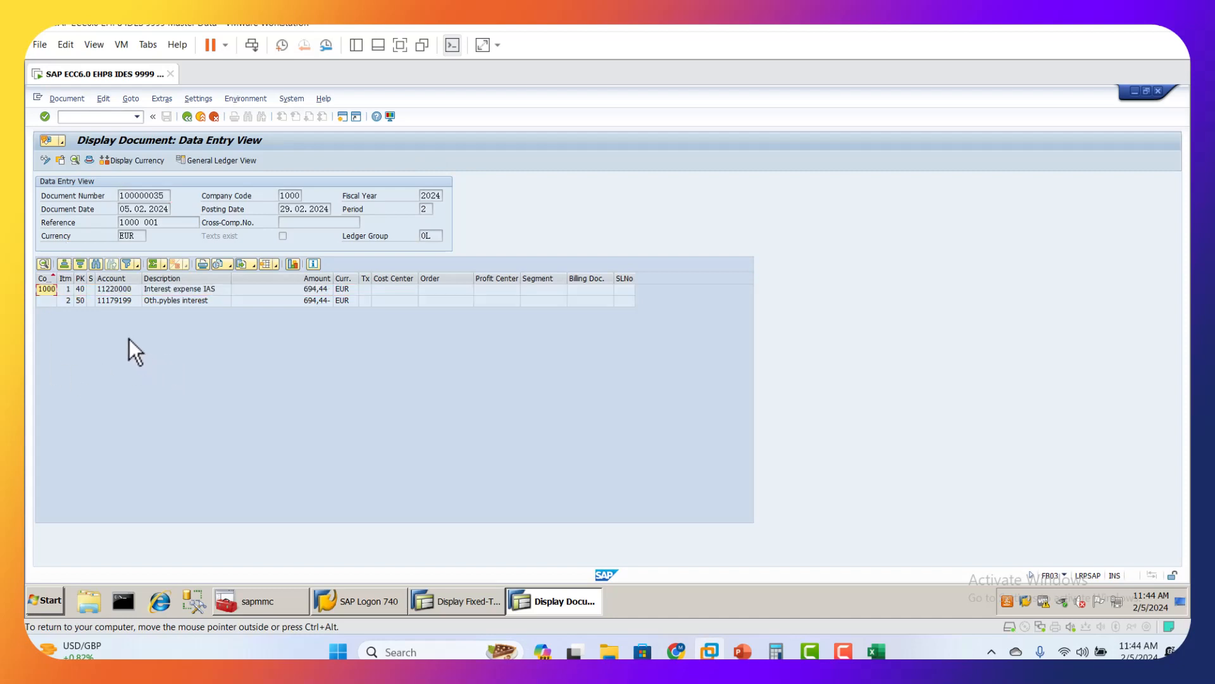
click(126, 302)
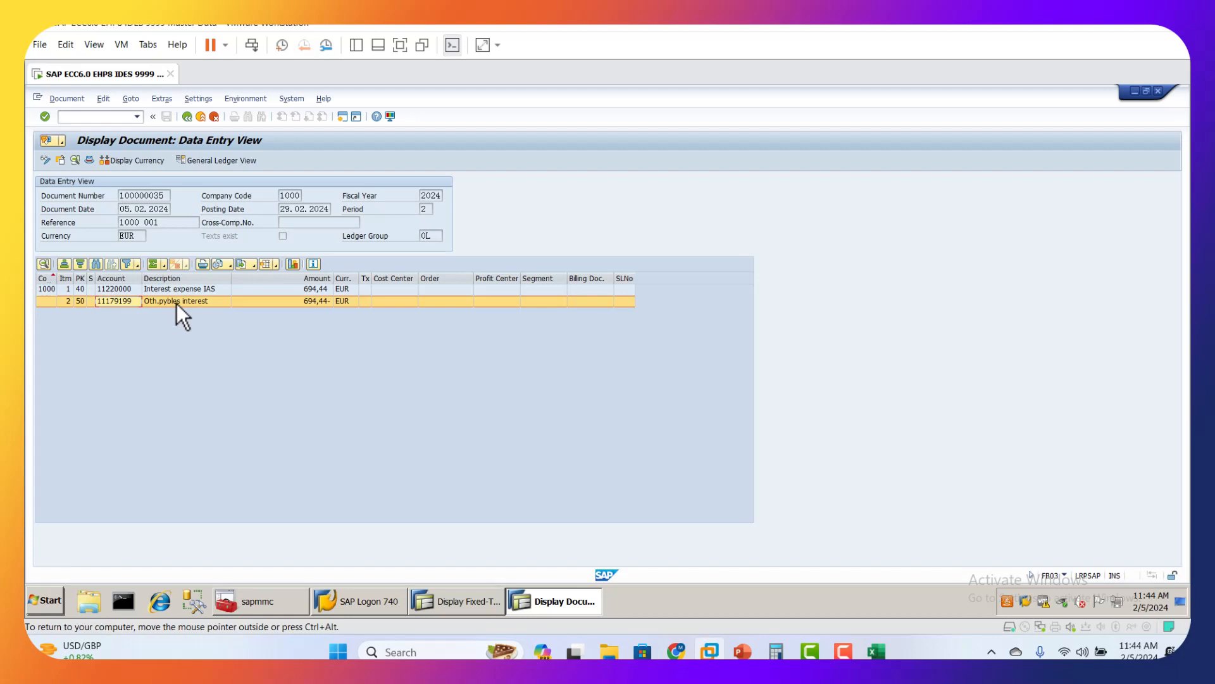
click(169, 291)
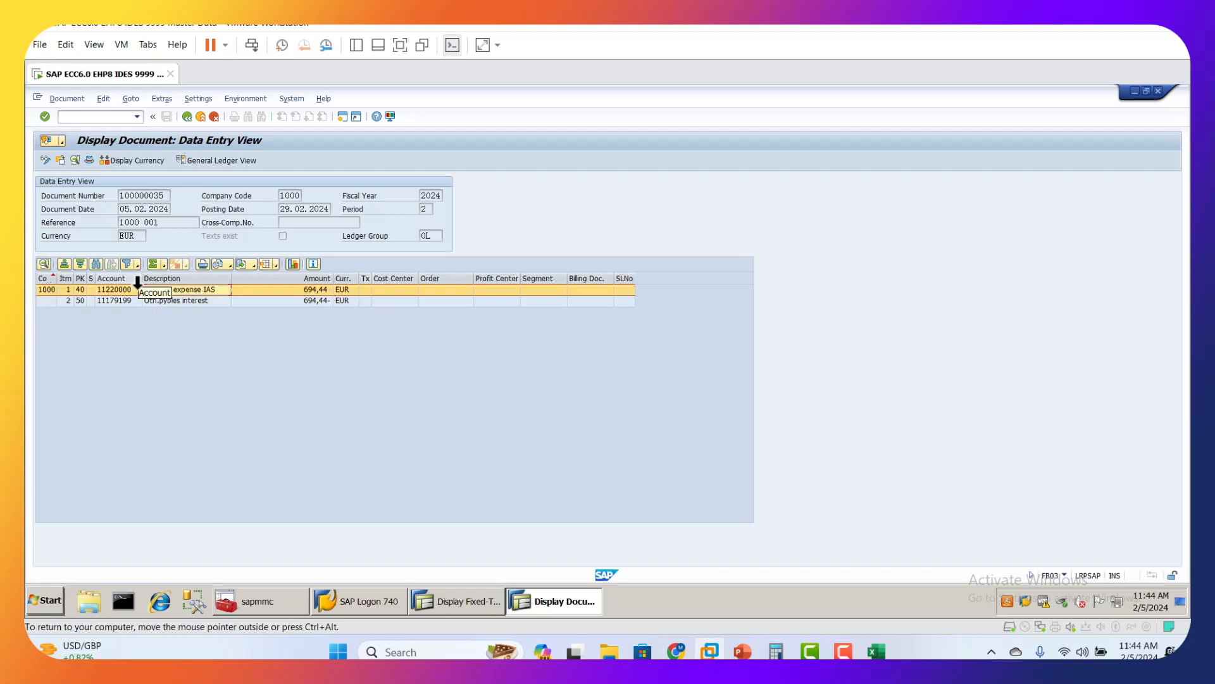
drag(143, 283, 108, 277)
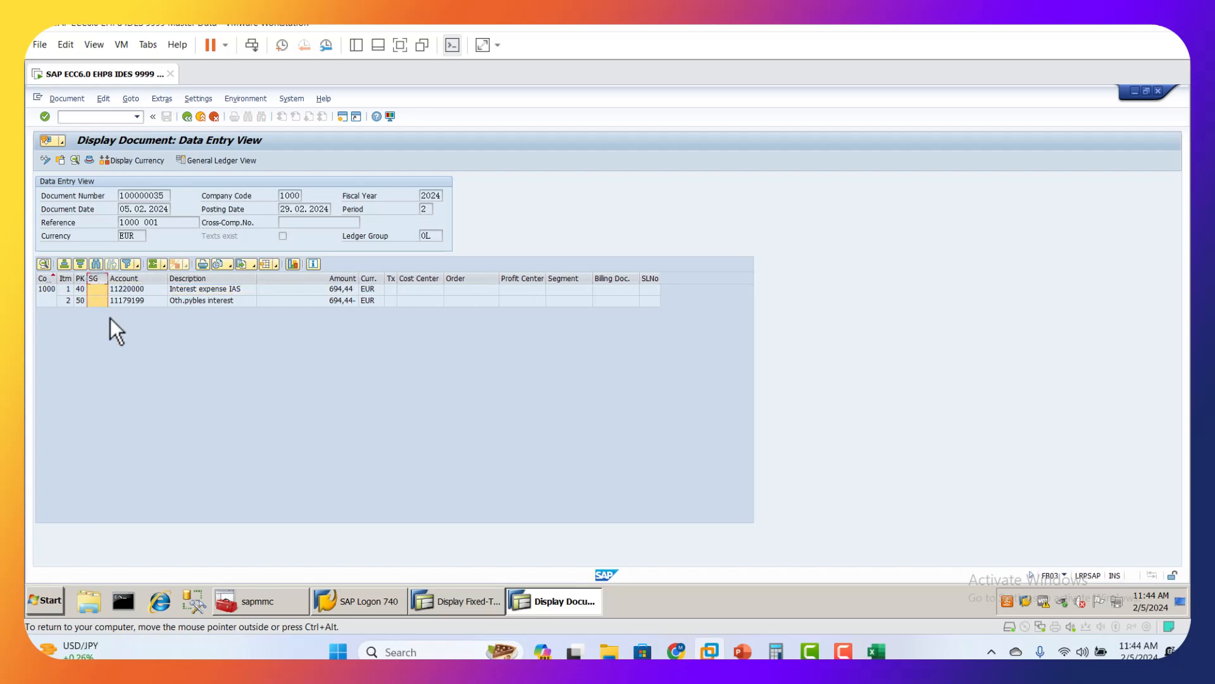
click(161, 303)
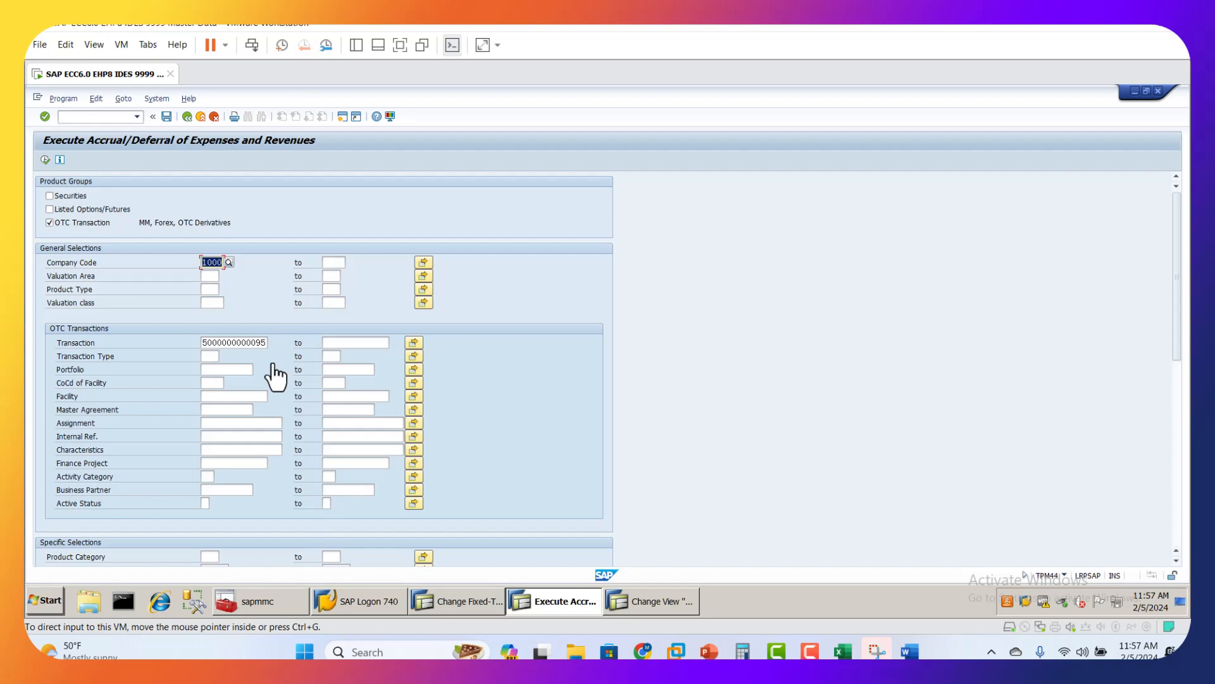
Step: Try to execute the actual accrual/deferral run for the second deposit with key date 29.02.2024, and return to the selection screen
click(244, 342)
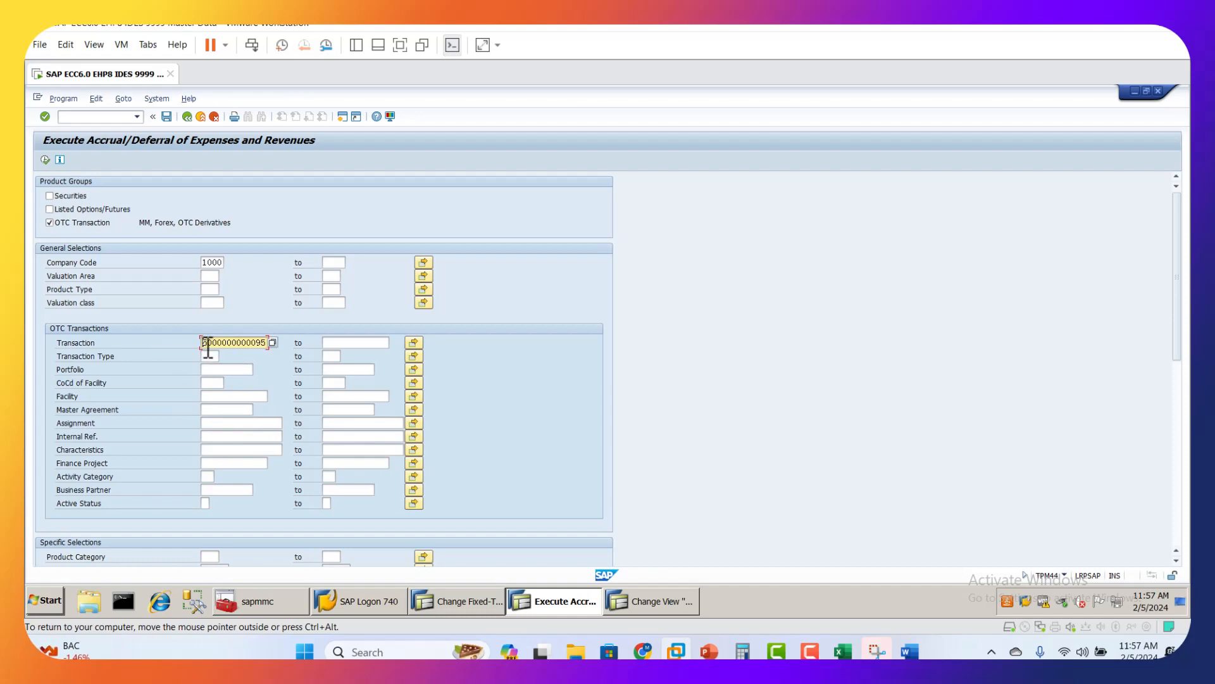
scroll(287, 476, down, 2)
scroll(288, 480, down, 9)
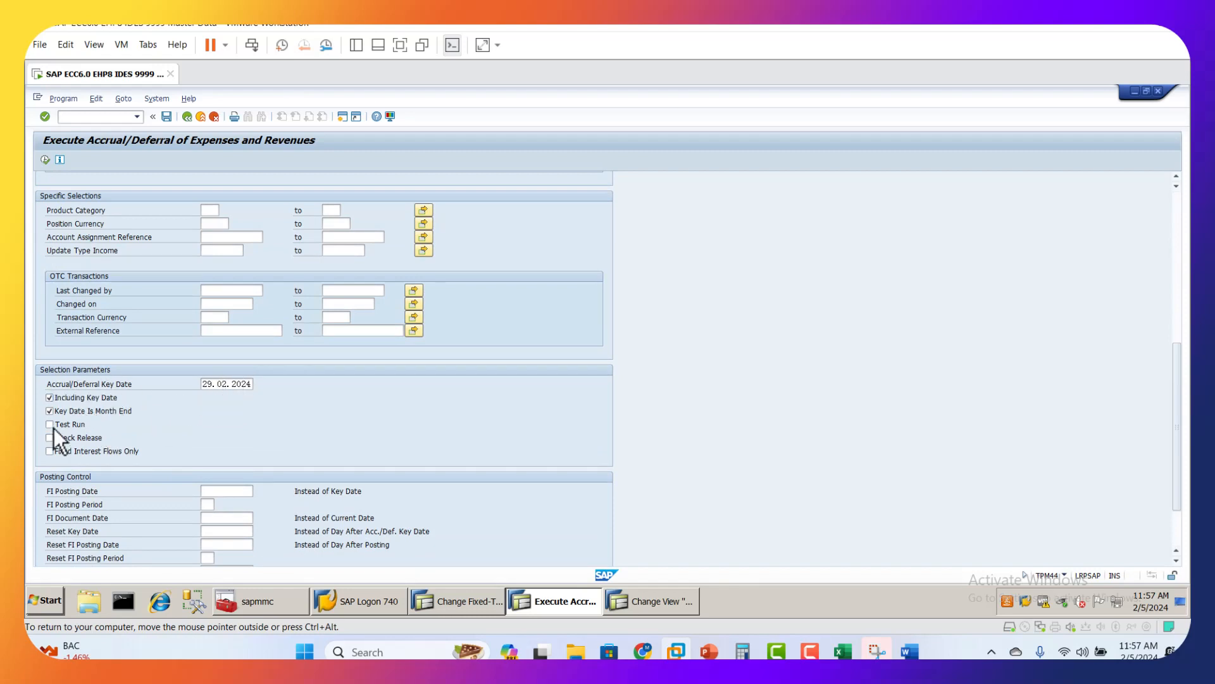
scroll(201, 470, down, 1)
scroll(200, 471, up, 11)
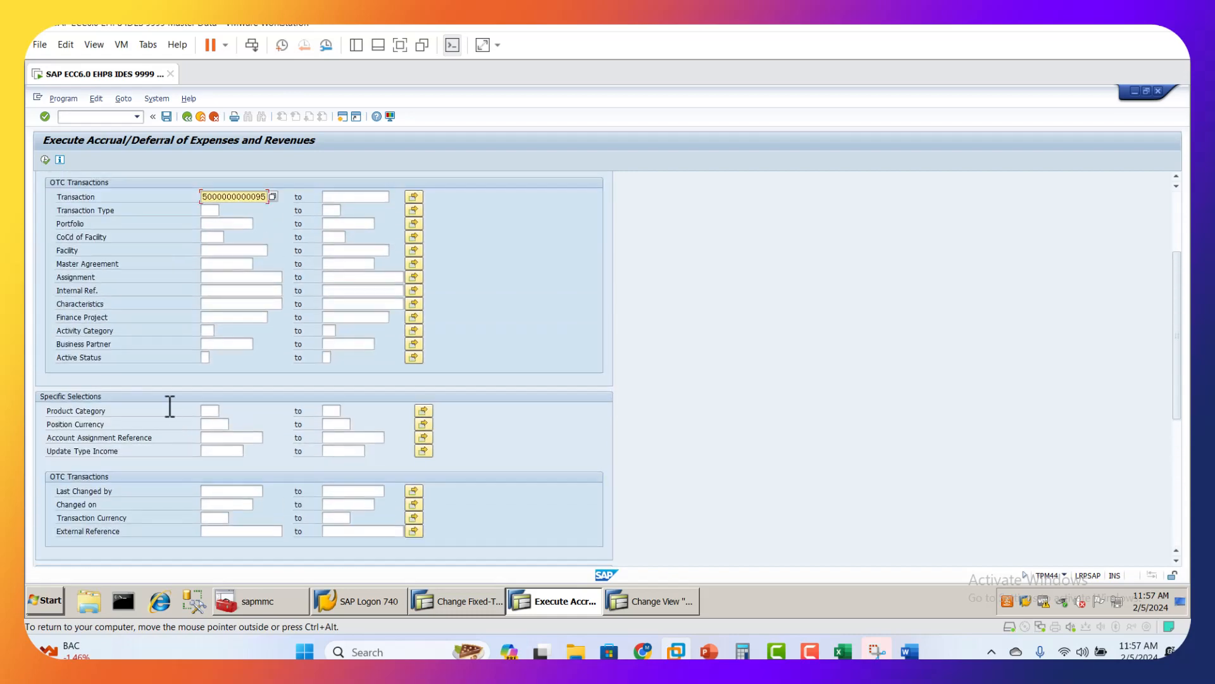
scroll(48, 190, up, 1)
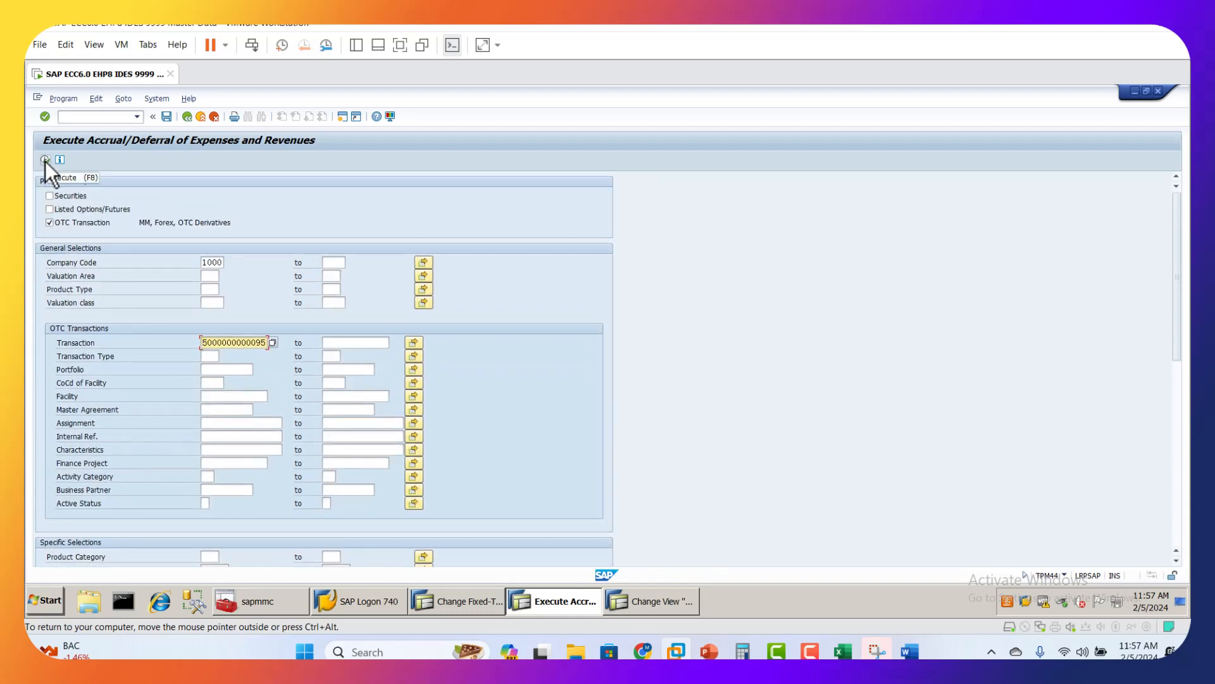
click(44, 159)
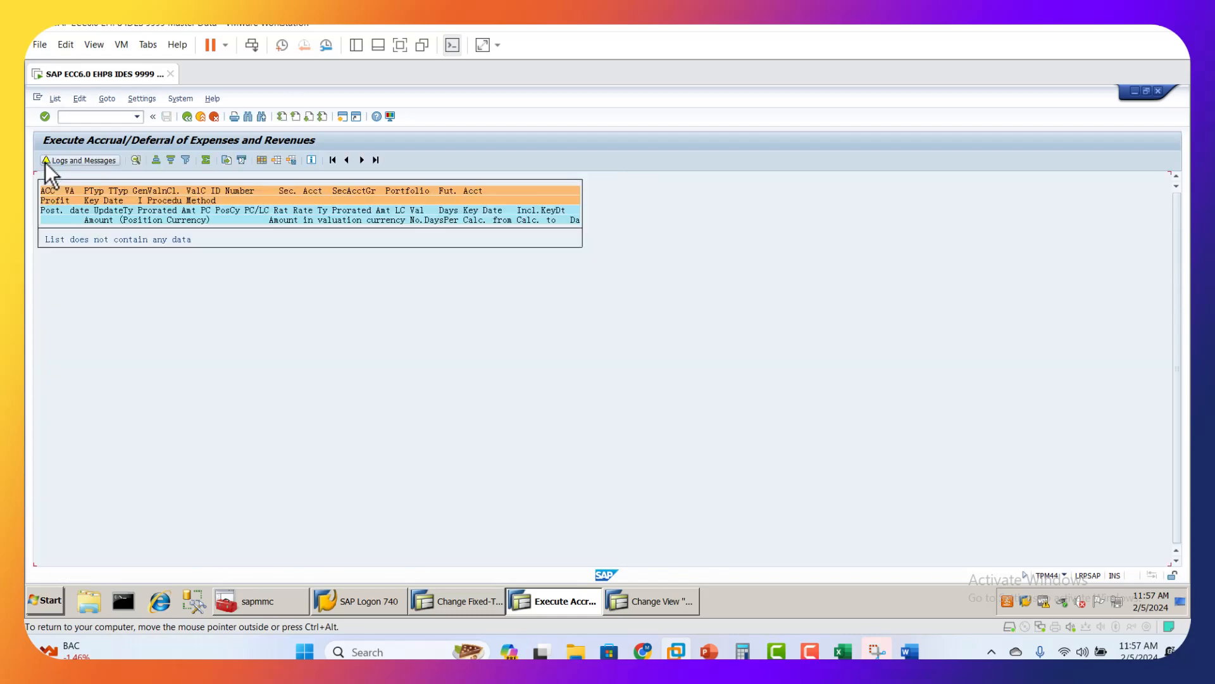
click(187, 117)
Step: Set the accrual/deferral key date to 31.03.2024 for the second deposit's run
scroll(166, 418, down, 8)
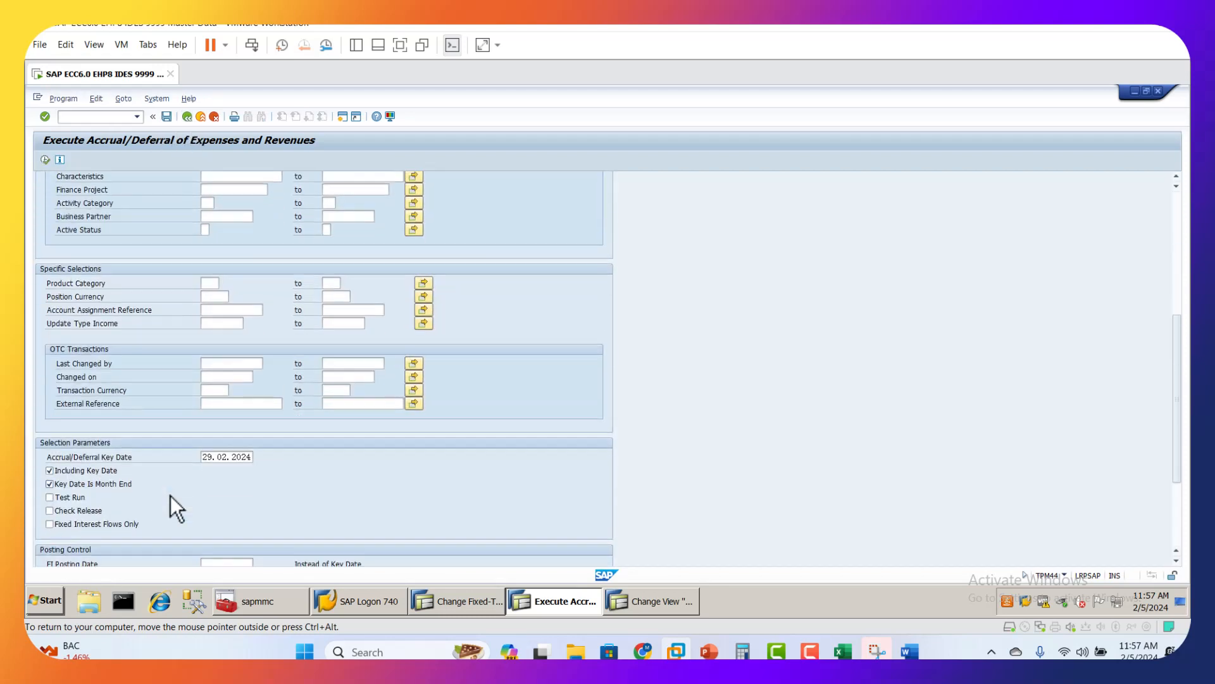
scroll(170, 495, down, 2)
scroll(232, 446, up, 12)
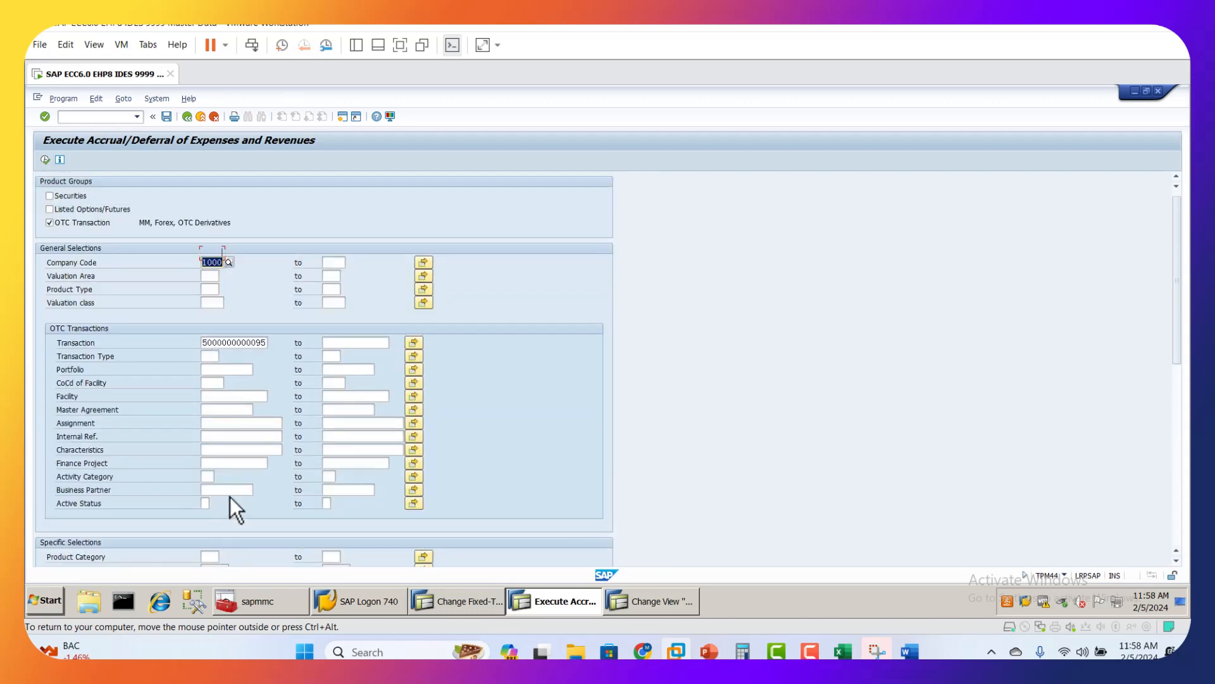
scroll(230, 501, down, 9)
click(214, 474)
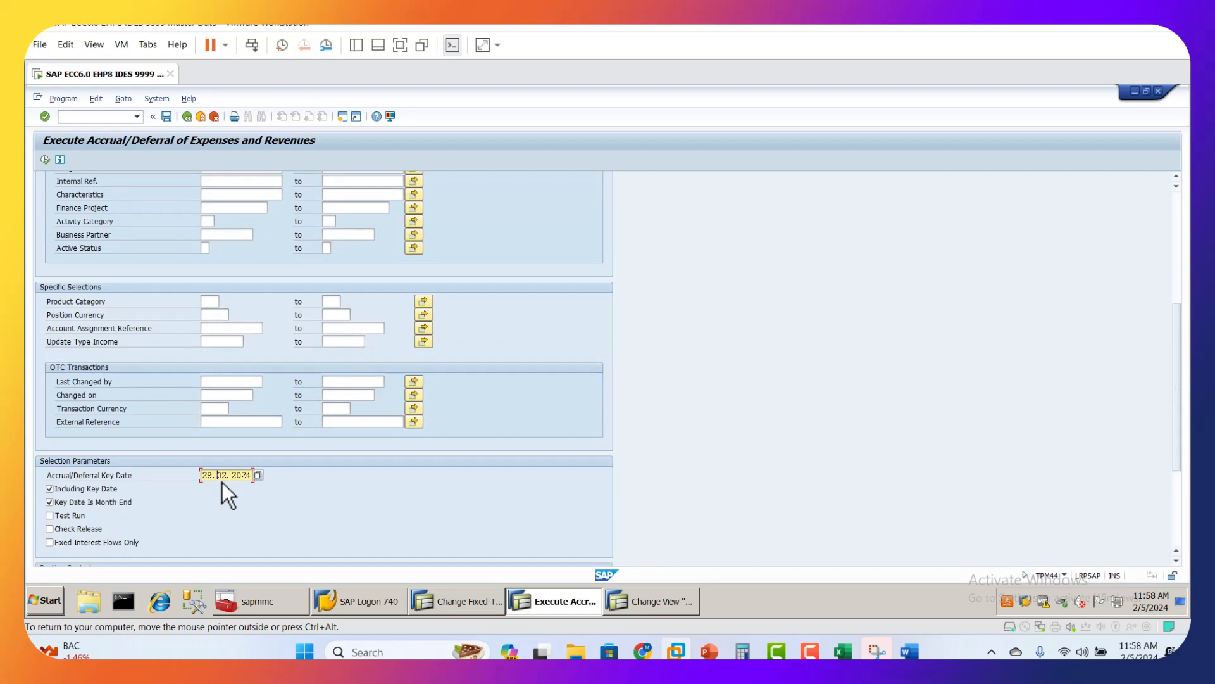
click(258, 474)
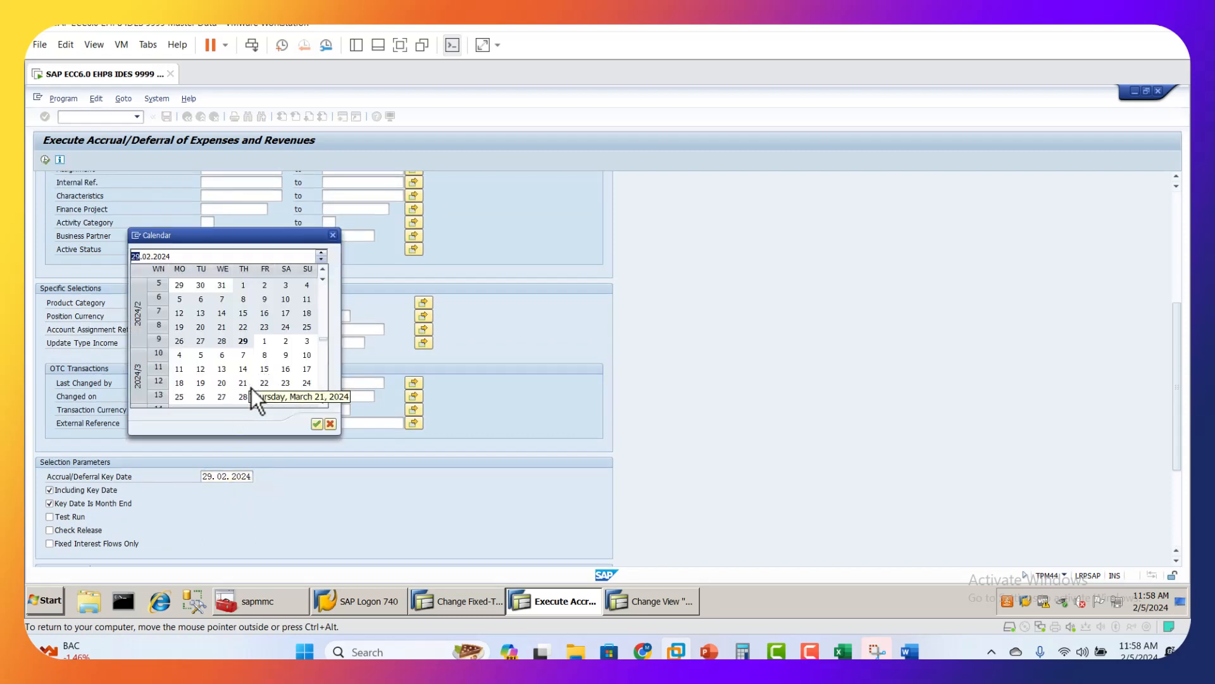
scroll(322, 410, down, 1)
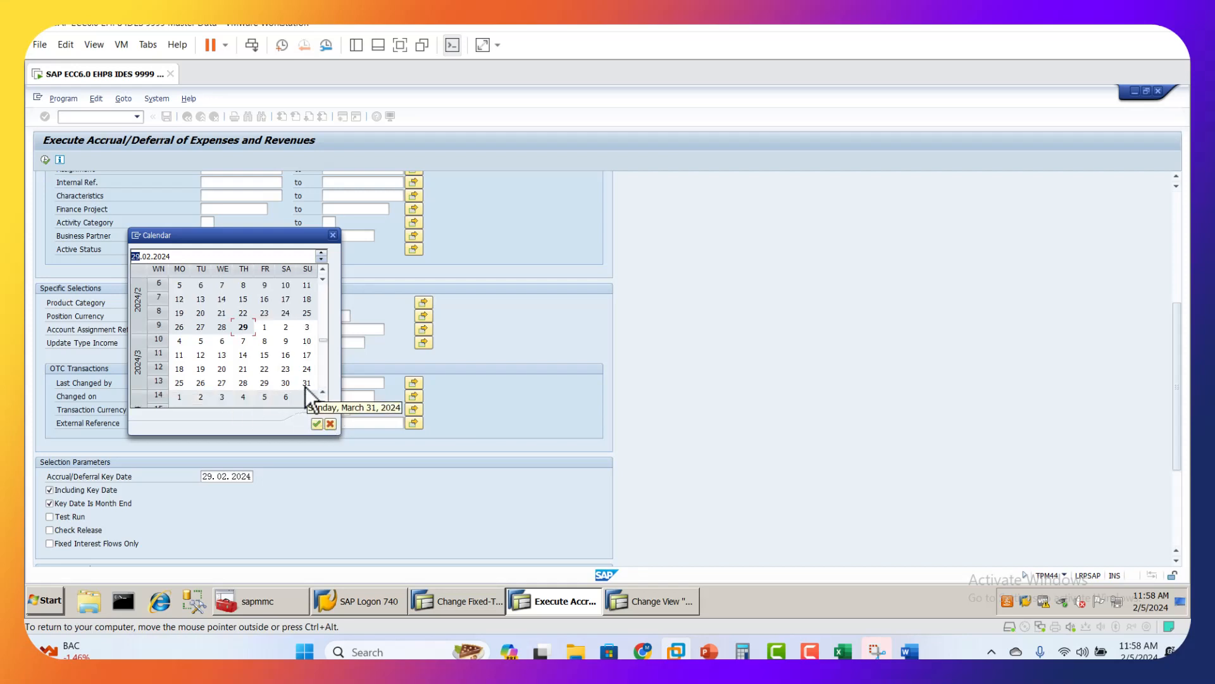
double_click(306, 383)
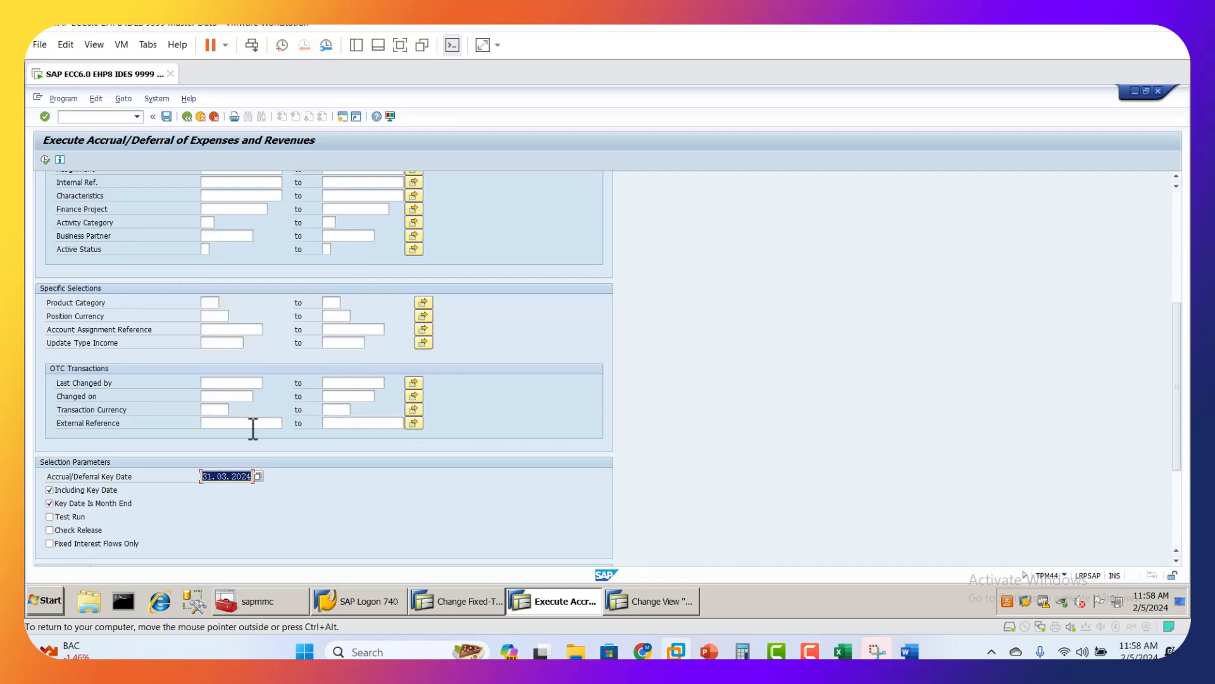
scroll(127, 408, up, 6)
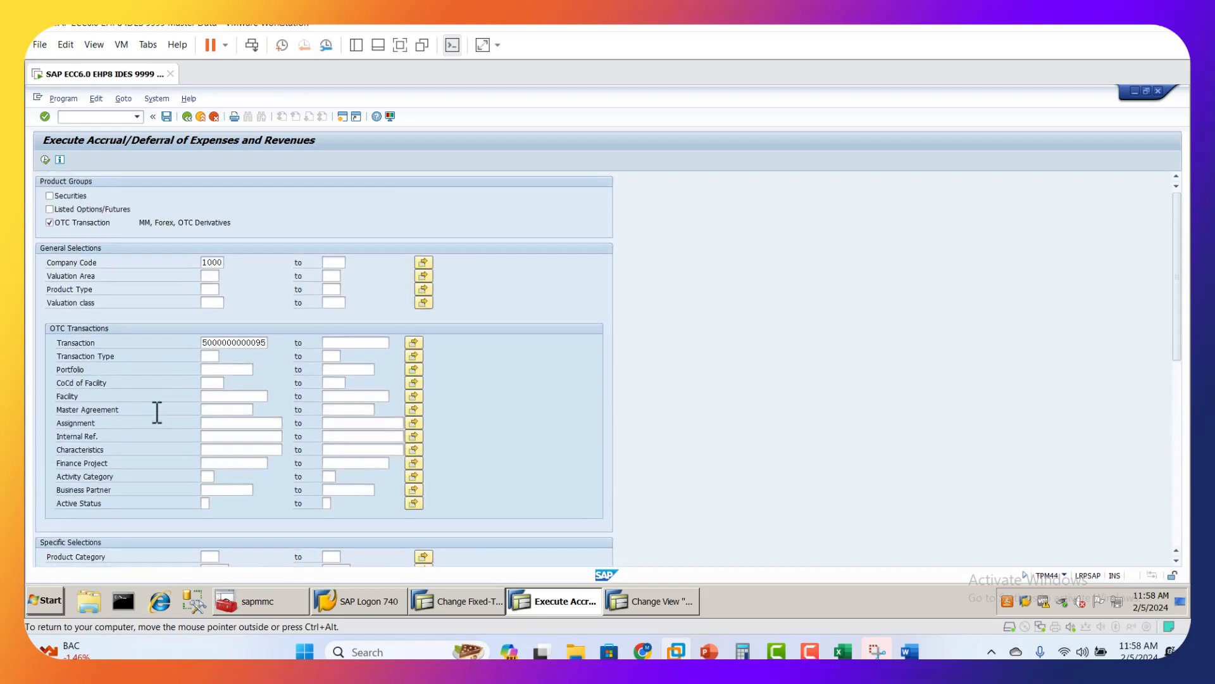
Step: Switch to the fixed-term deposit session, enter the second deposit's transaction number, and open it for change to check its term end date
click(465, 602)
click(186, 117)
click(259, 321)
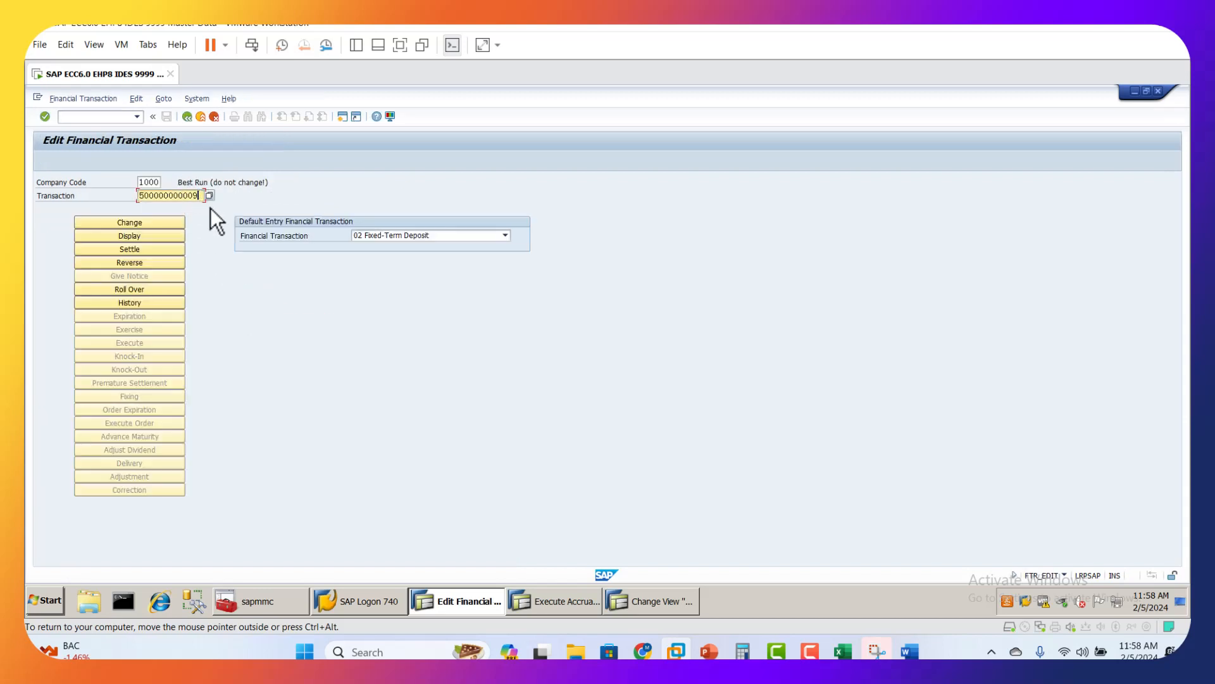
text(5)
key(Return)
click(131, 226)
click(382, 303)
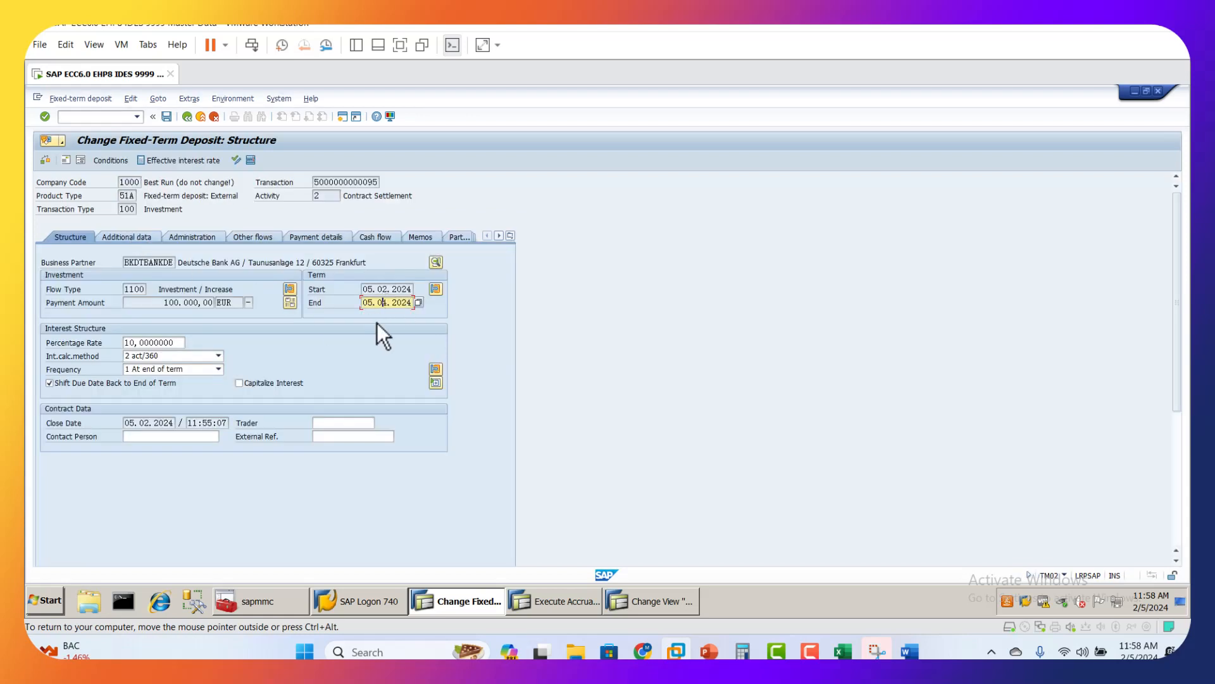
Step: Leave the deposit's change mode without saving and open the same deposit in display mode
click(187, 117)
click(272, 321)
click(110, 241)
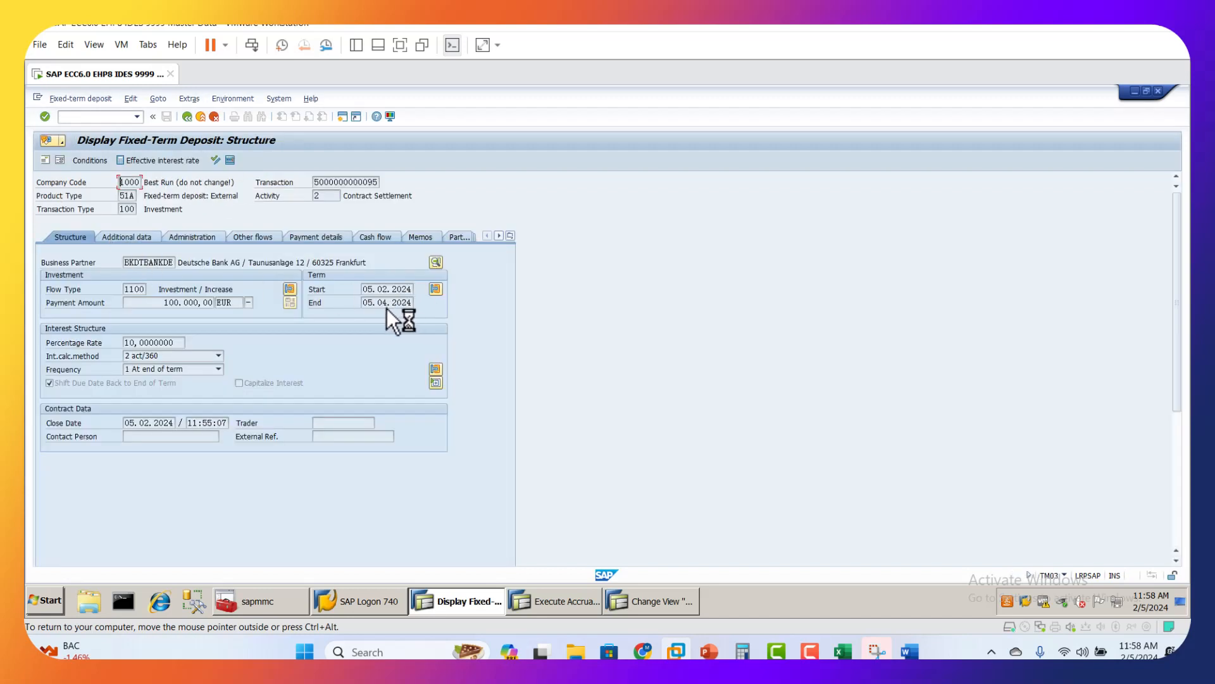
Step: Switch to the Change View "Update Types" session and end it, returning to the accrual/deferral session
click(594, 601)
click(658, 601)
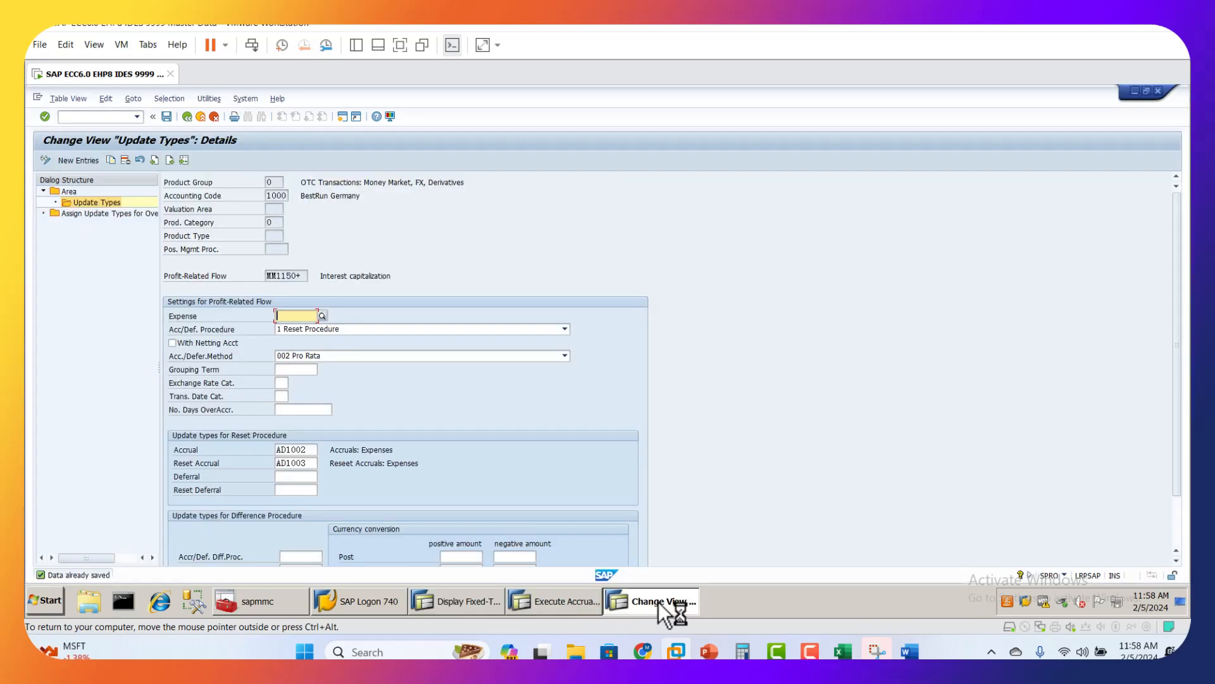
click(244, 98)
click(256, 125)
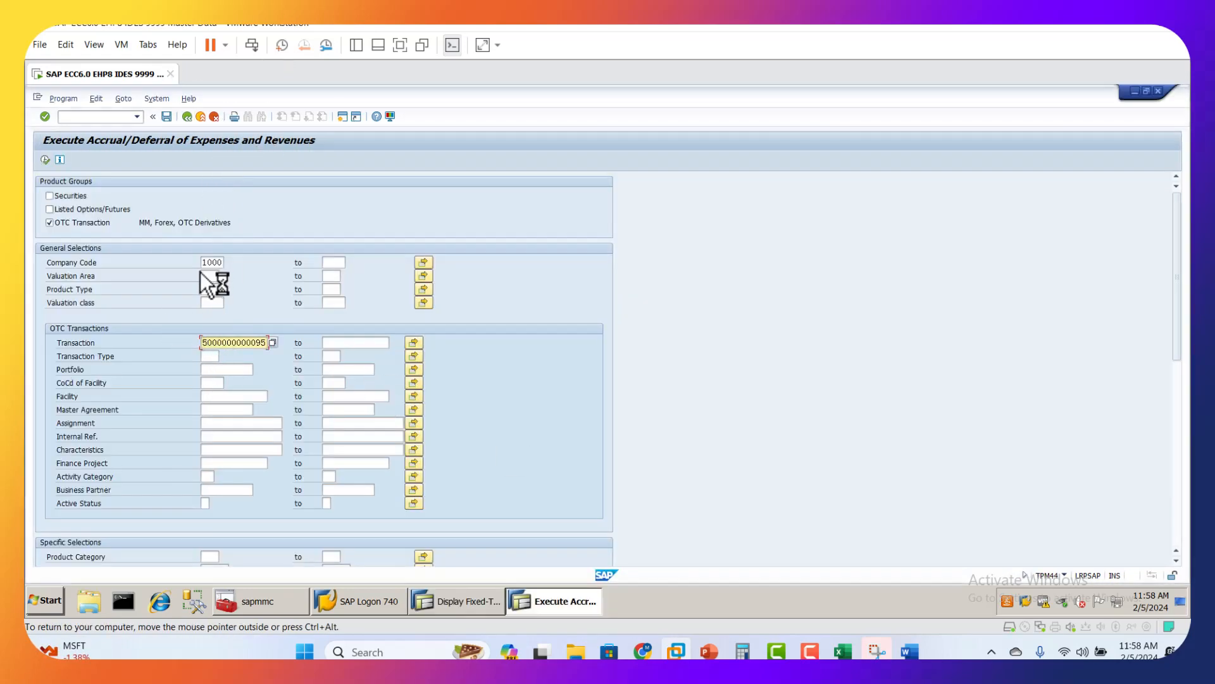
Step: Review the selection parameters and execute the accrual/deferral run for the second deposit with key date 31.03.2024
scroll(165, 439, down, 5)
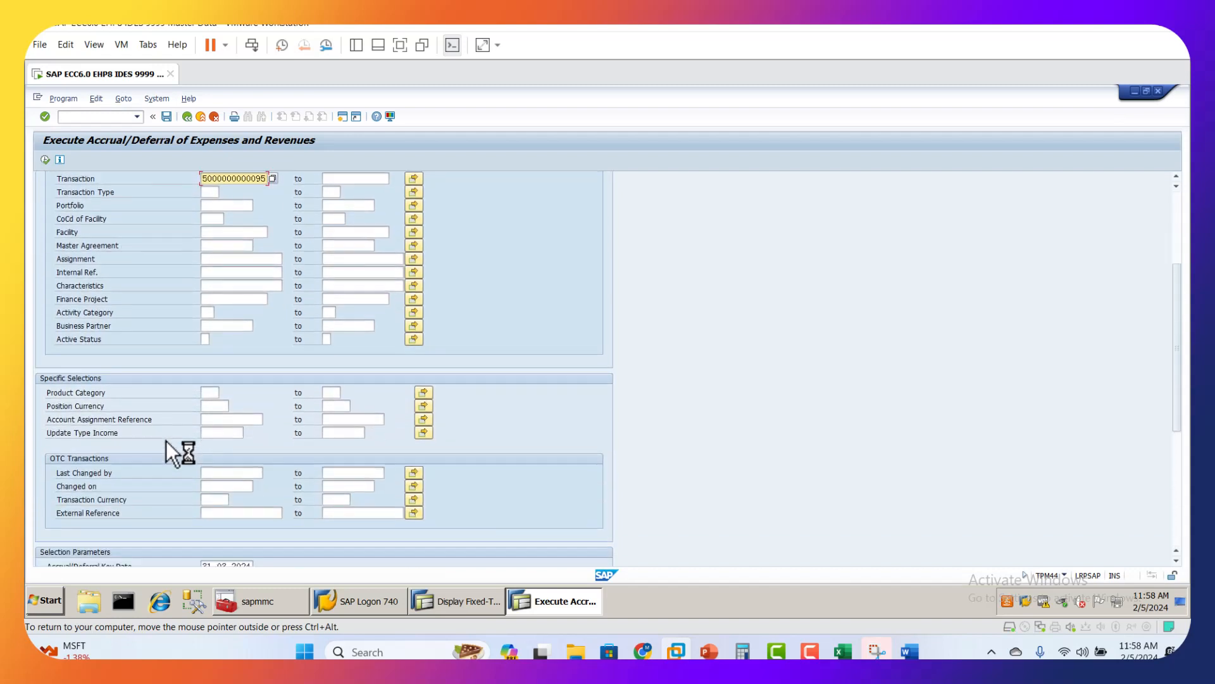
scroll(166, 441, down, 2)
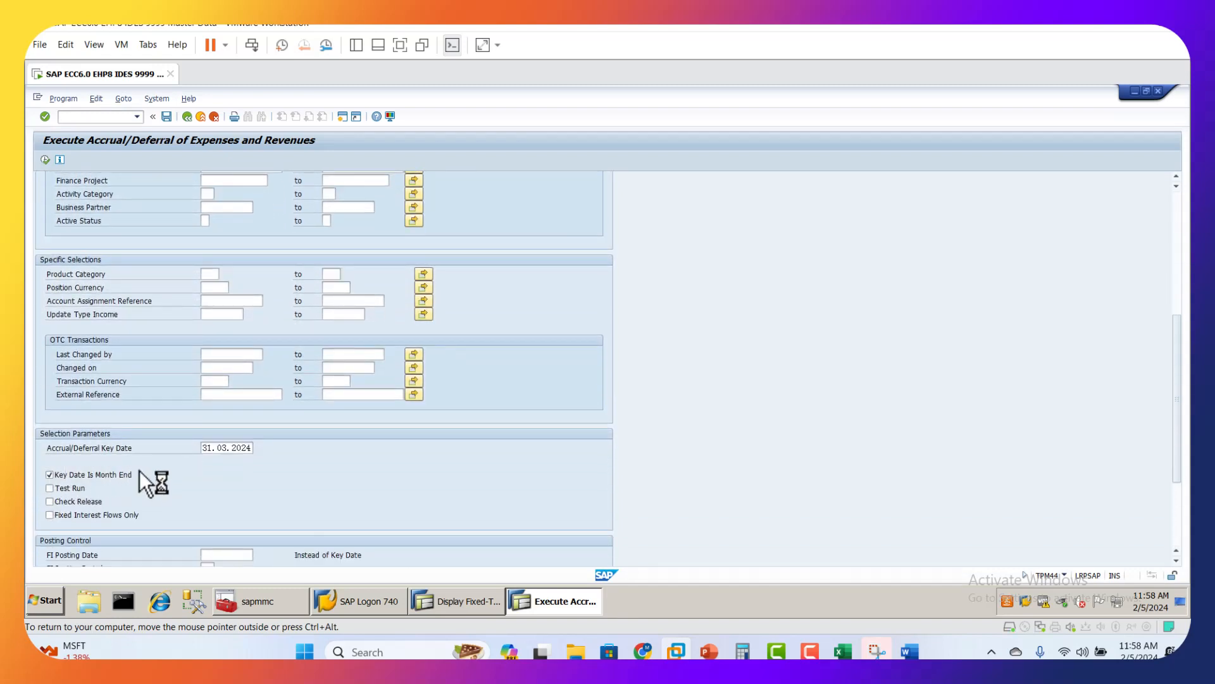
scroll(286, 459, up, 8)
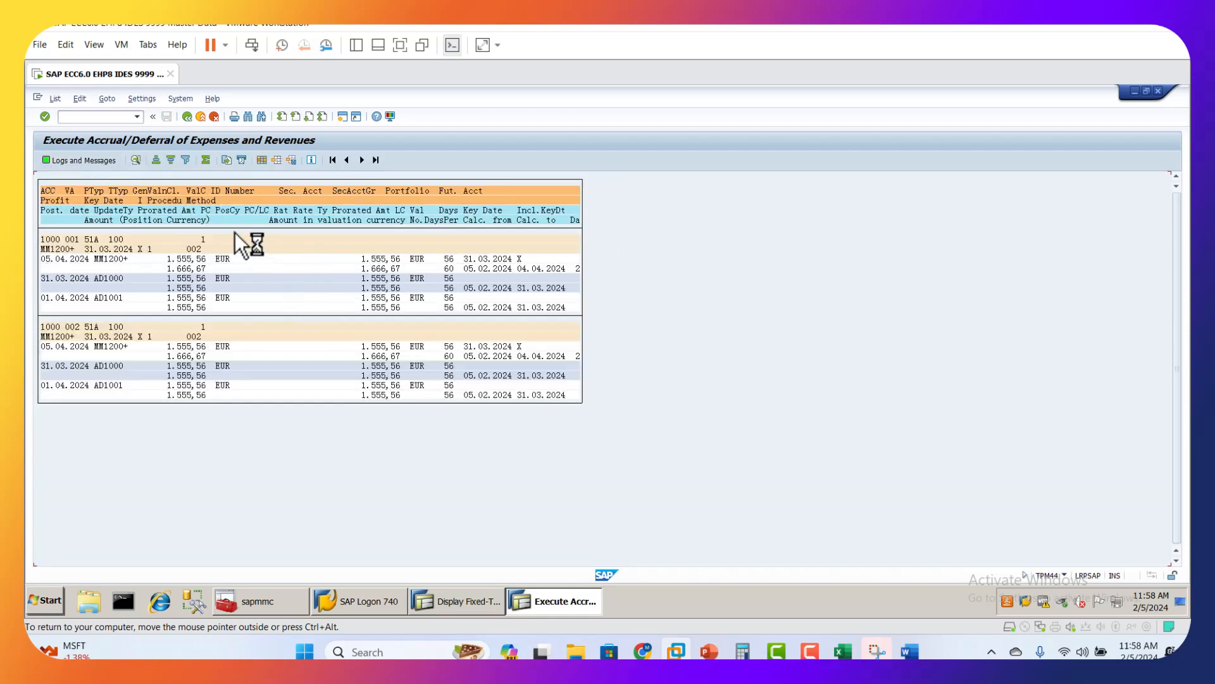
Step: Open the posting log and display the accounting document of the 31.03.2024 revenue accrual to examine its header and line items
click(91, 160)
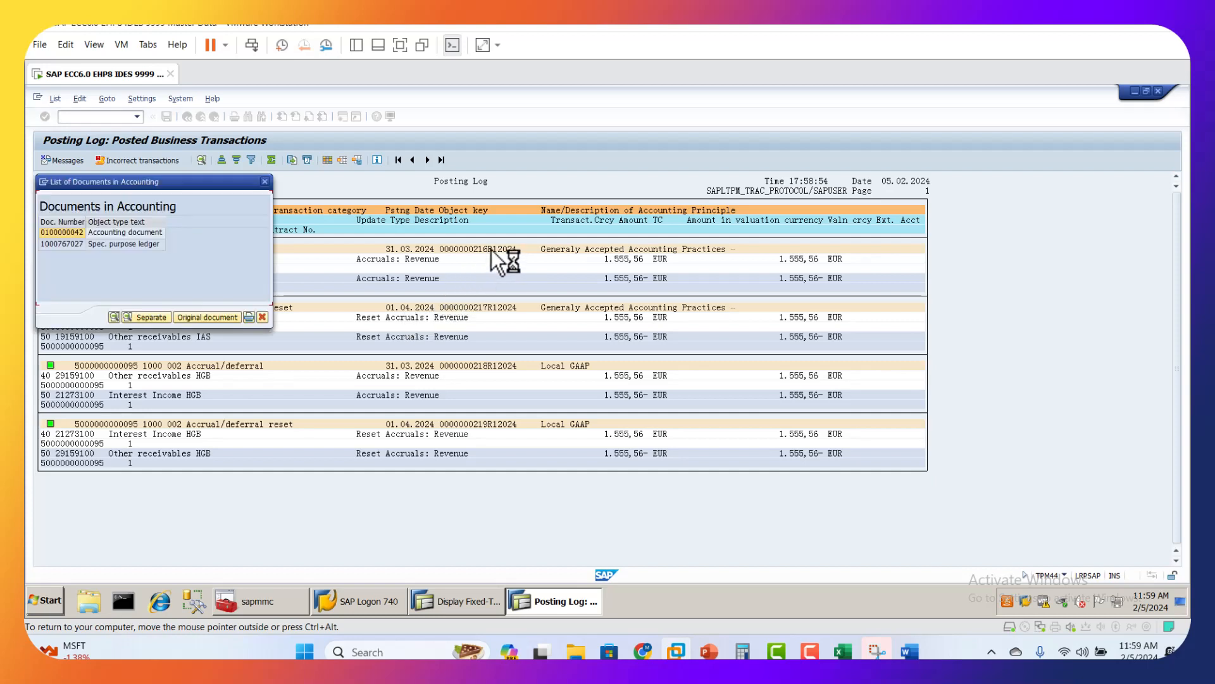
double_click(108, 233)
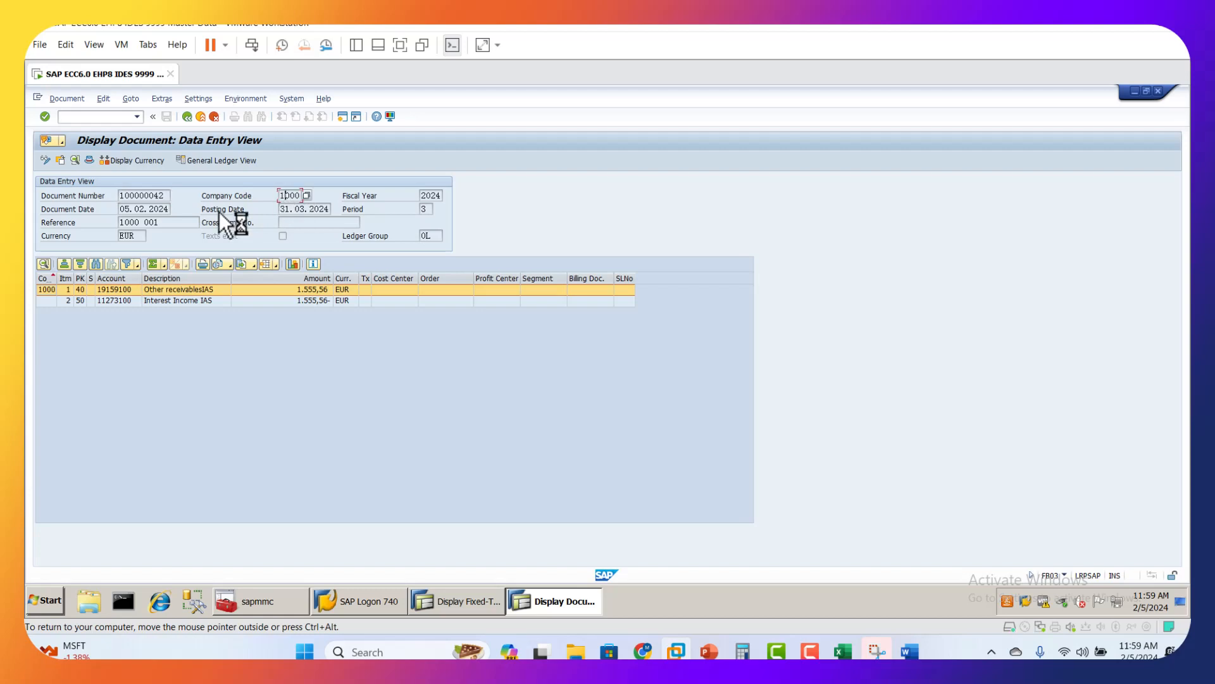
click(159, 223)
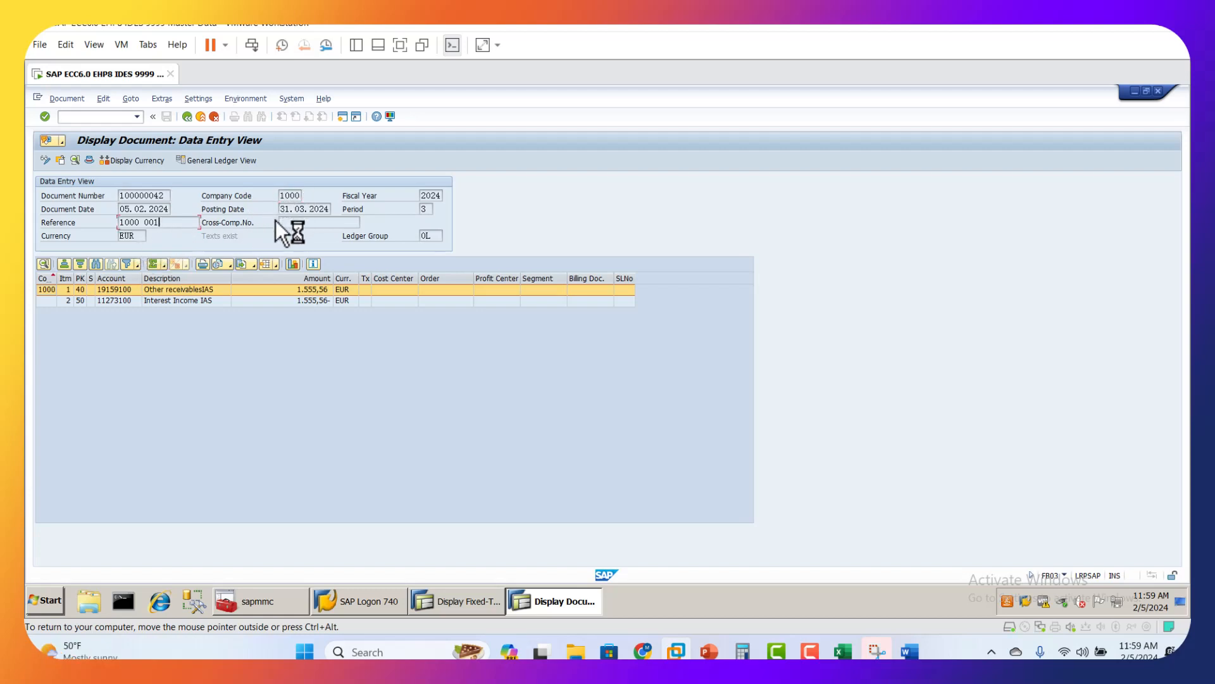
Step: Examine the currency and the receivables and interest income lines of the 31.03.2024 accrual document, and return to the posting log
click(135, 236)
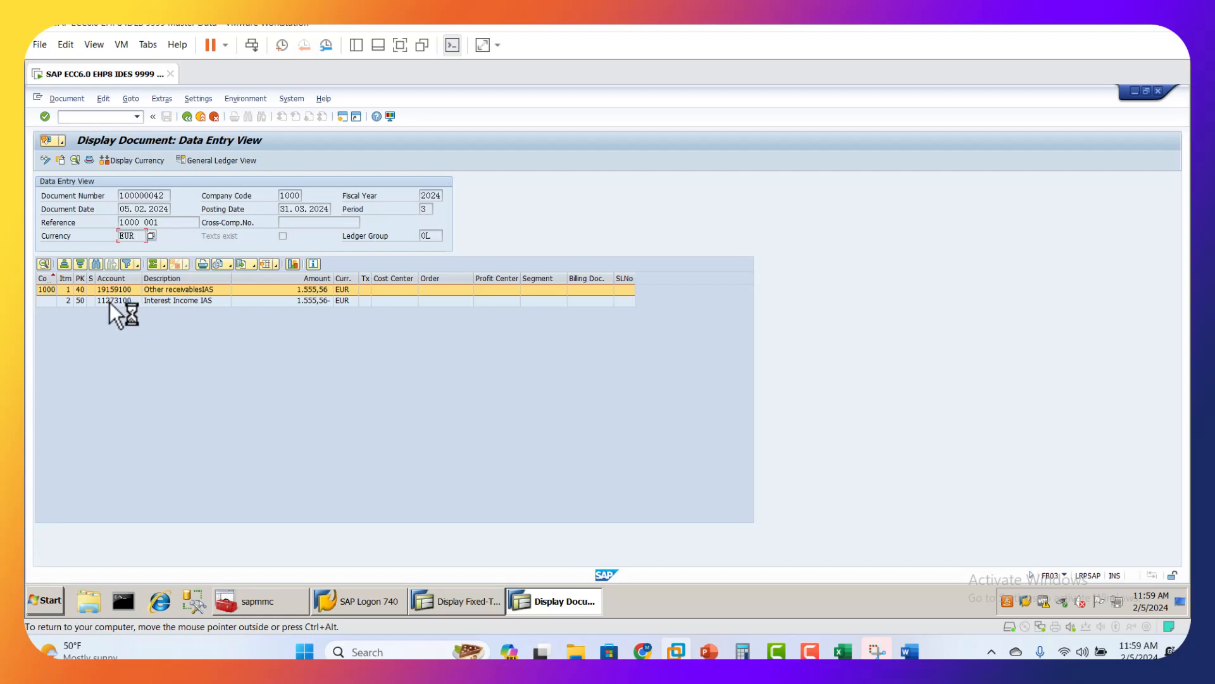
click(127, 305)
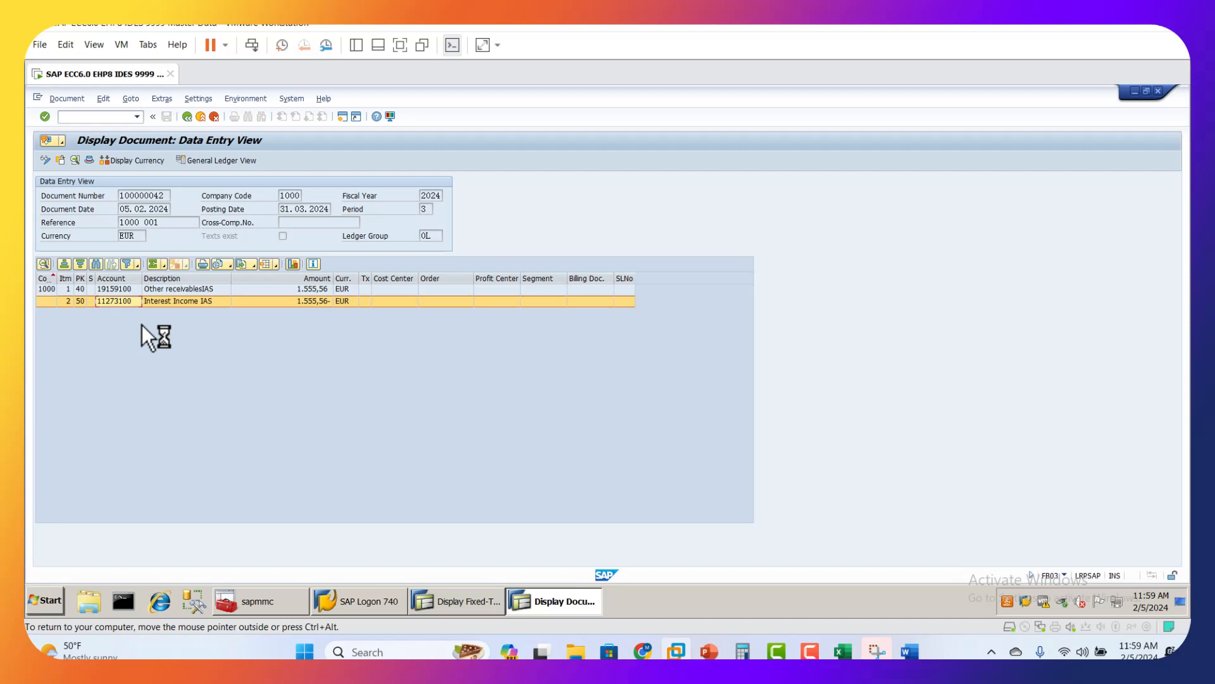
click(120, 290)
click(120, 301)
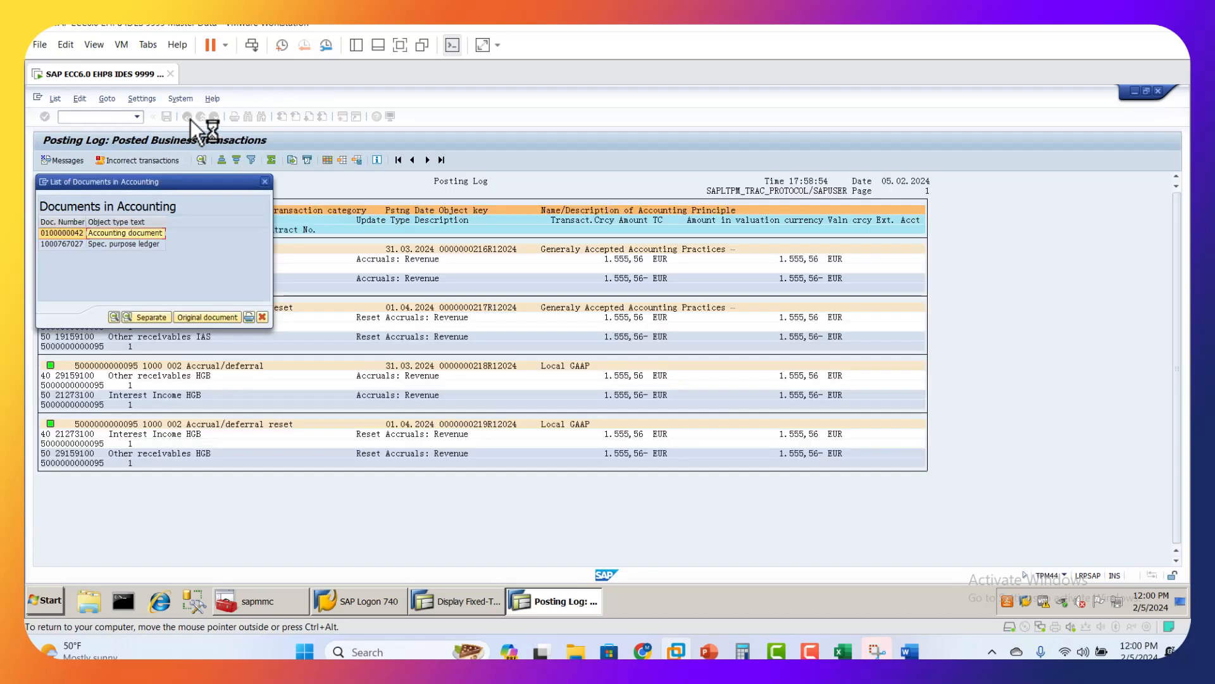
click(261, 317)
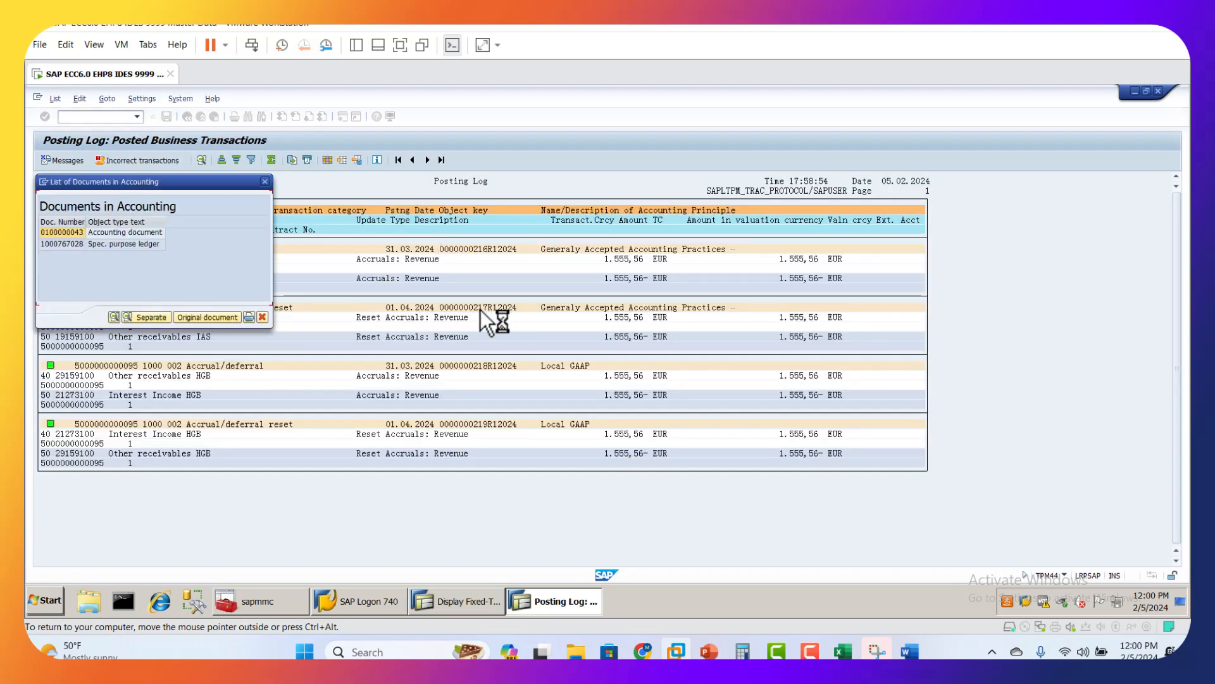
Step: Display the accounting document of the 01.04.2024 accrual reset, examine its line items, and return to the accrual/deferral list
double_click(66, 234)
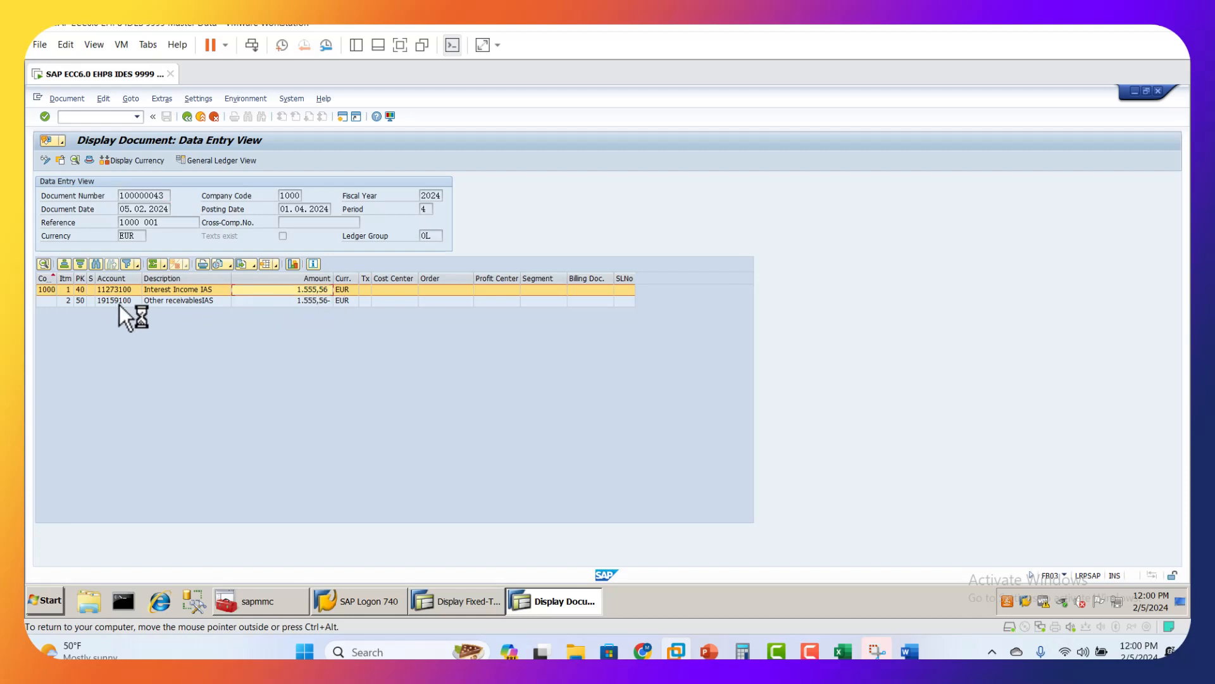
click(138, 303)
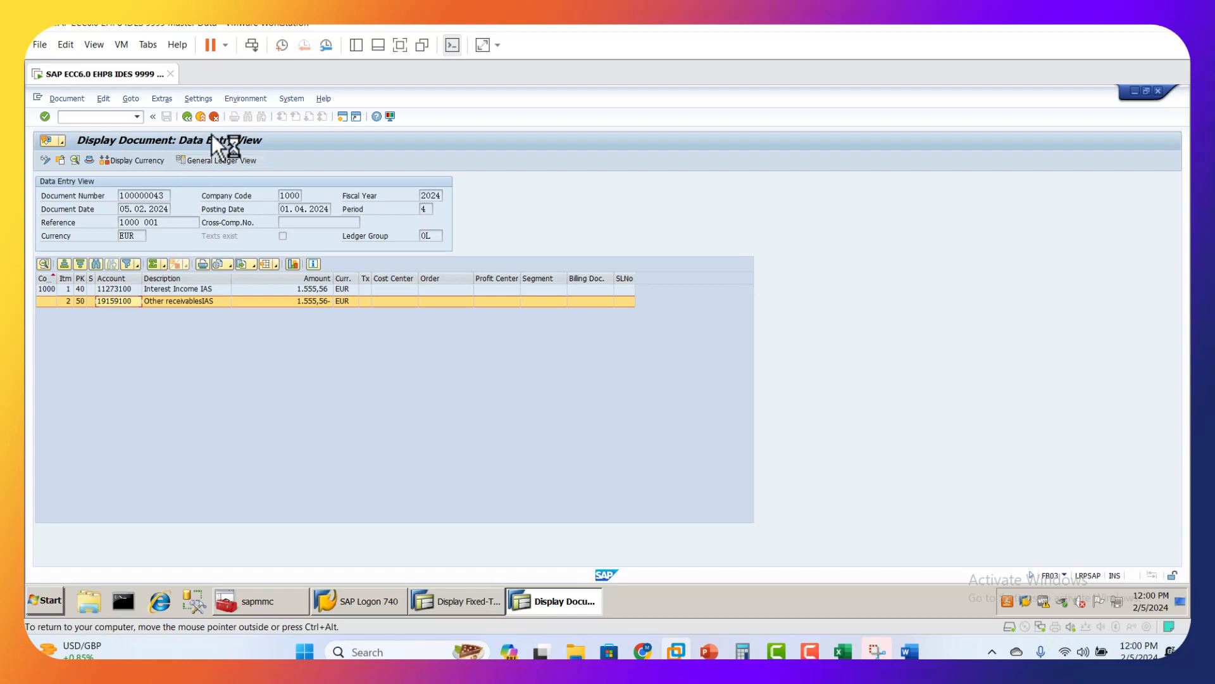
click(190, 119)
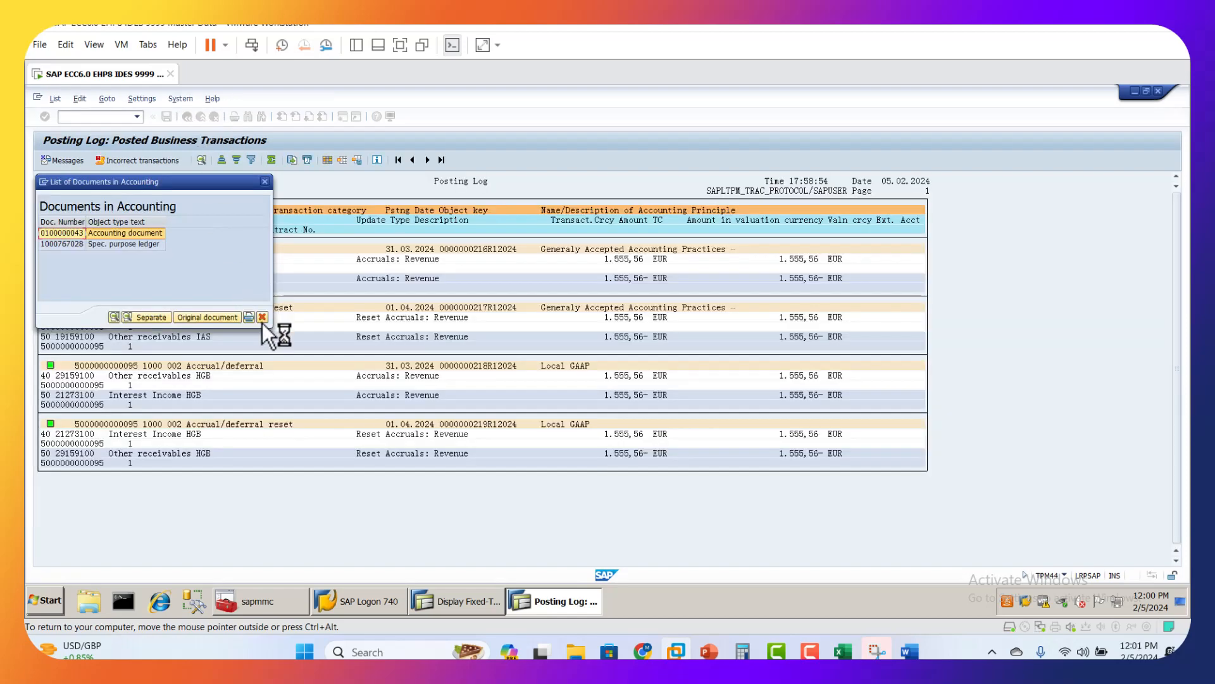
click(261, 320)
click(189, 116)
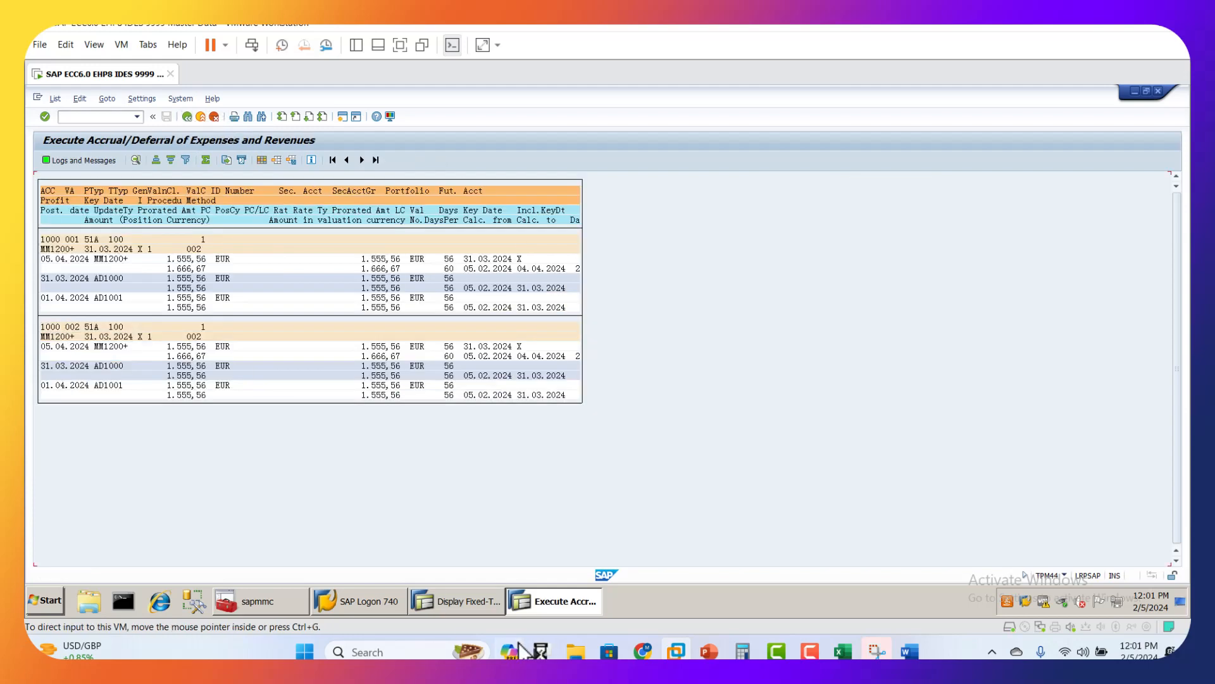
Step: Check the course presentation for the maturity posting transaction code and the displayed deposit for its term end date
click(709, 652)
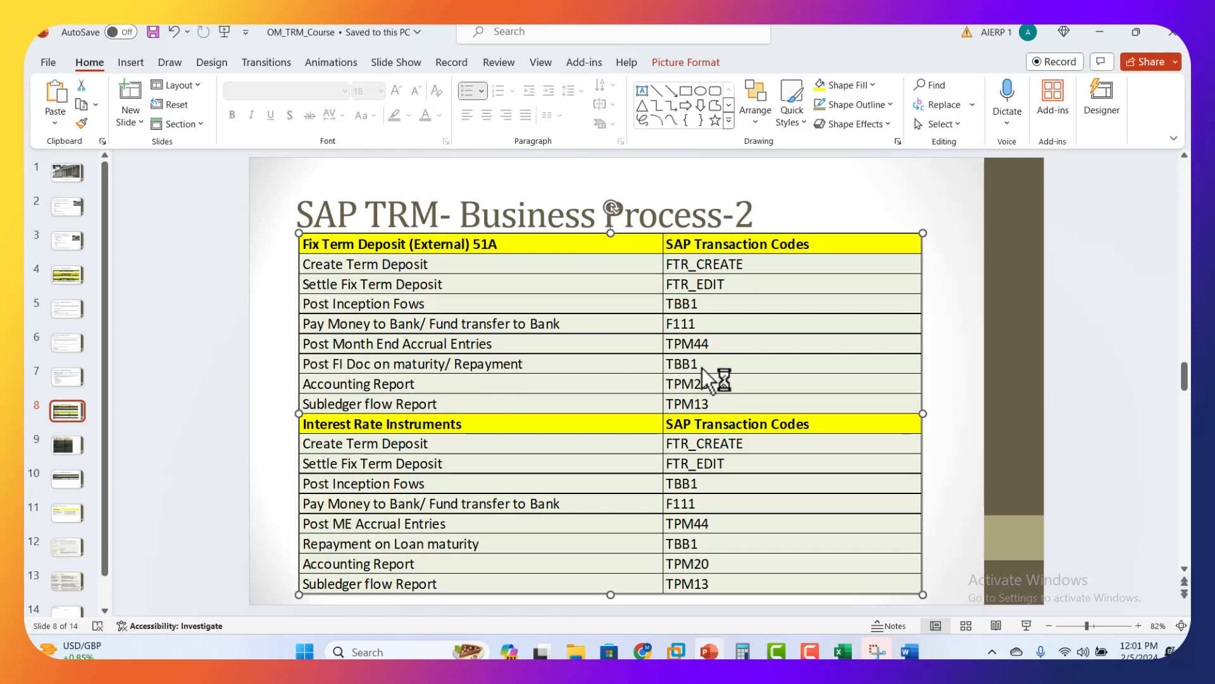
click(676, 652)
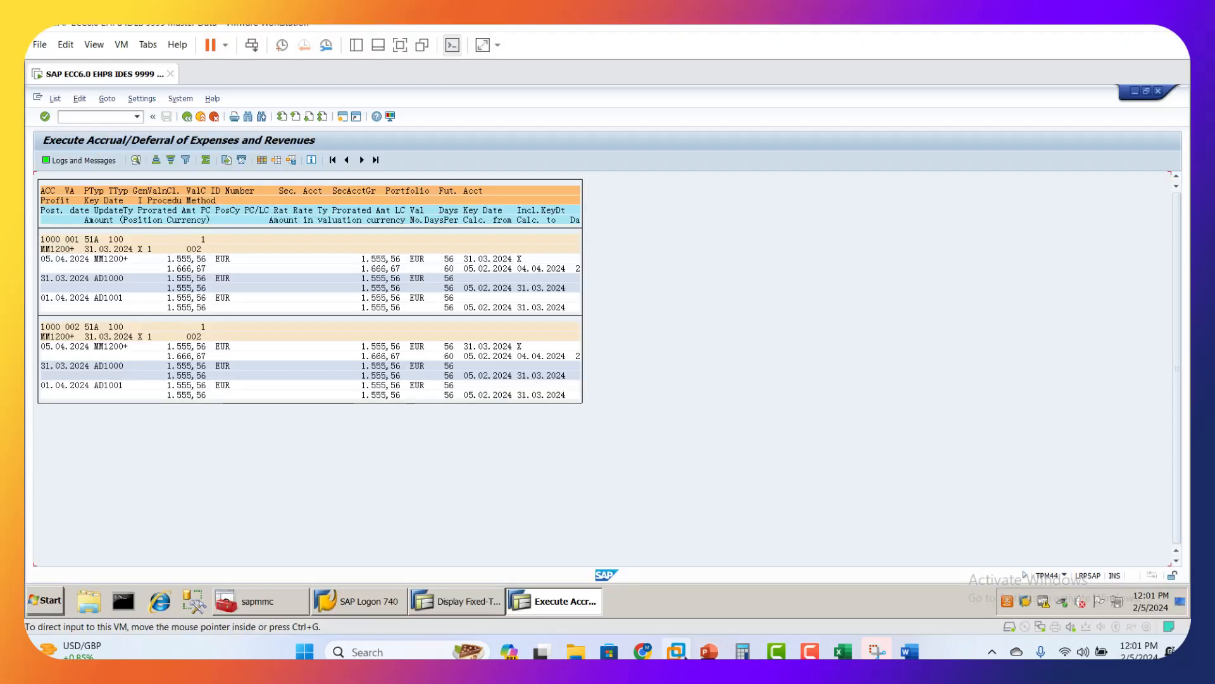
click(443, 601)
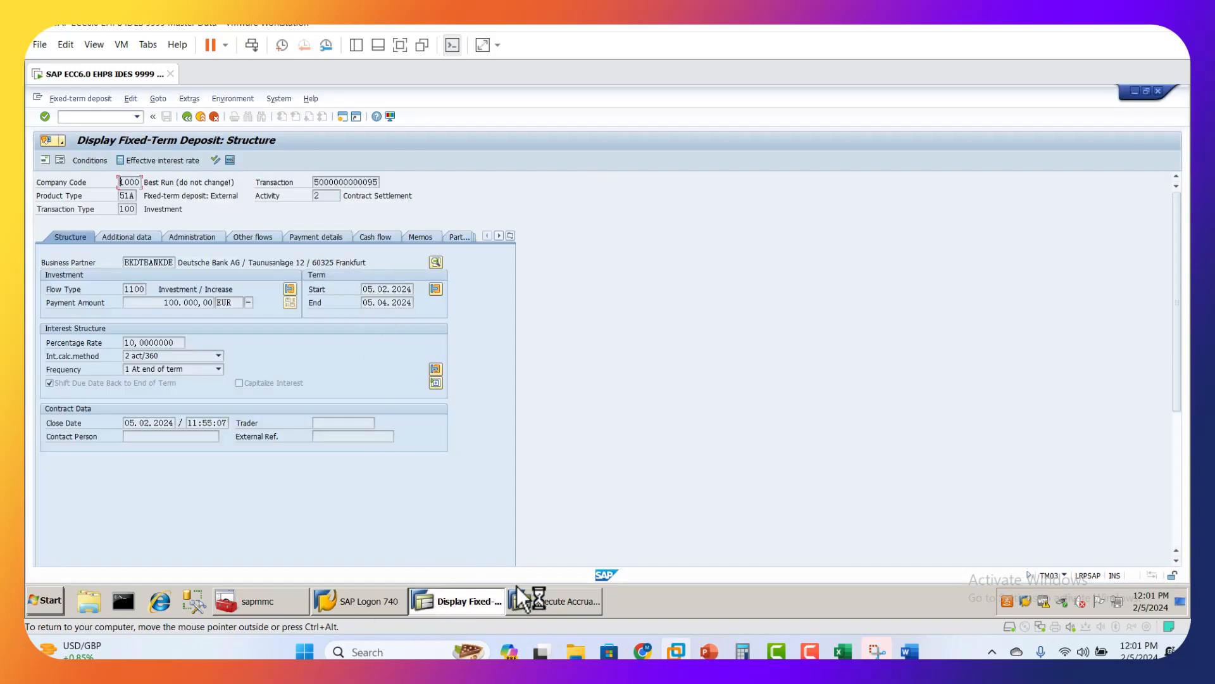
click(545, 599)
Step: Open Treasury: Post Flows with transaction code TBB1 and enter the second deposit's transaction number for company code 1000
click(78, 119)
text(/ntbb1)
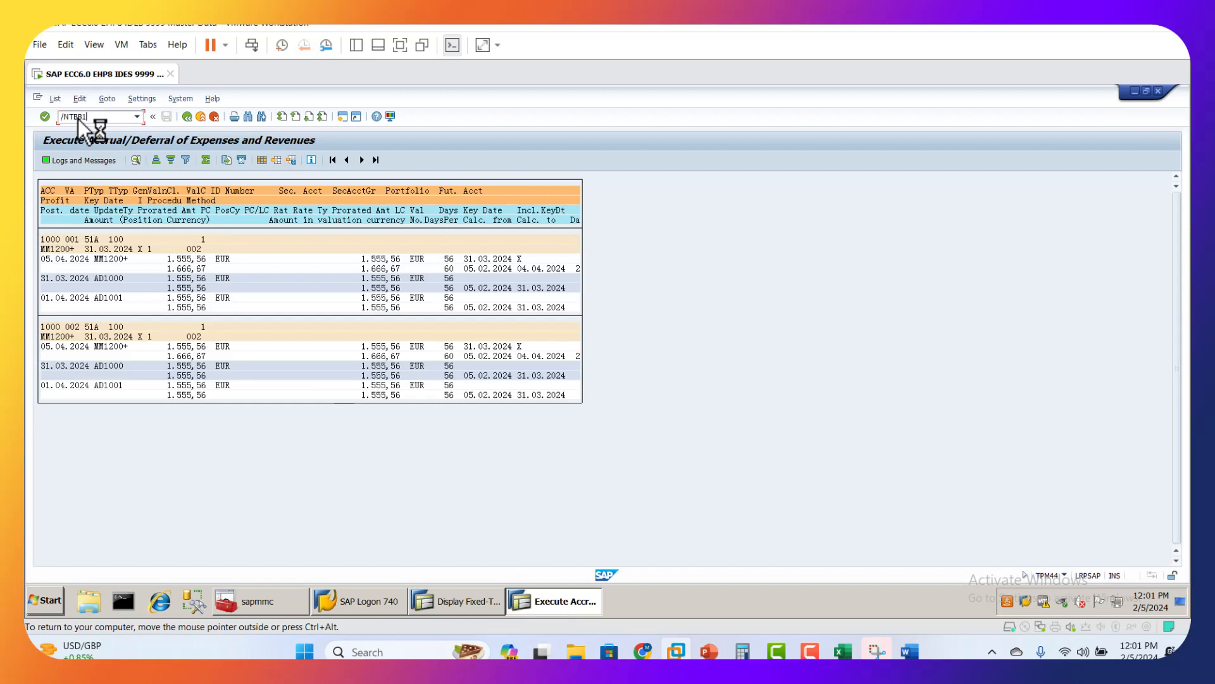
key(Return)
click(225, 302)
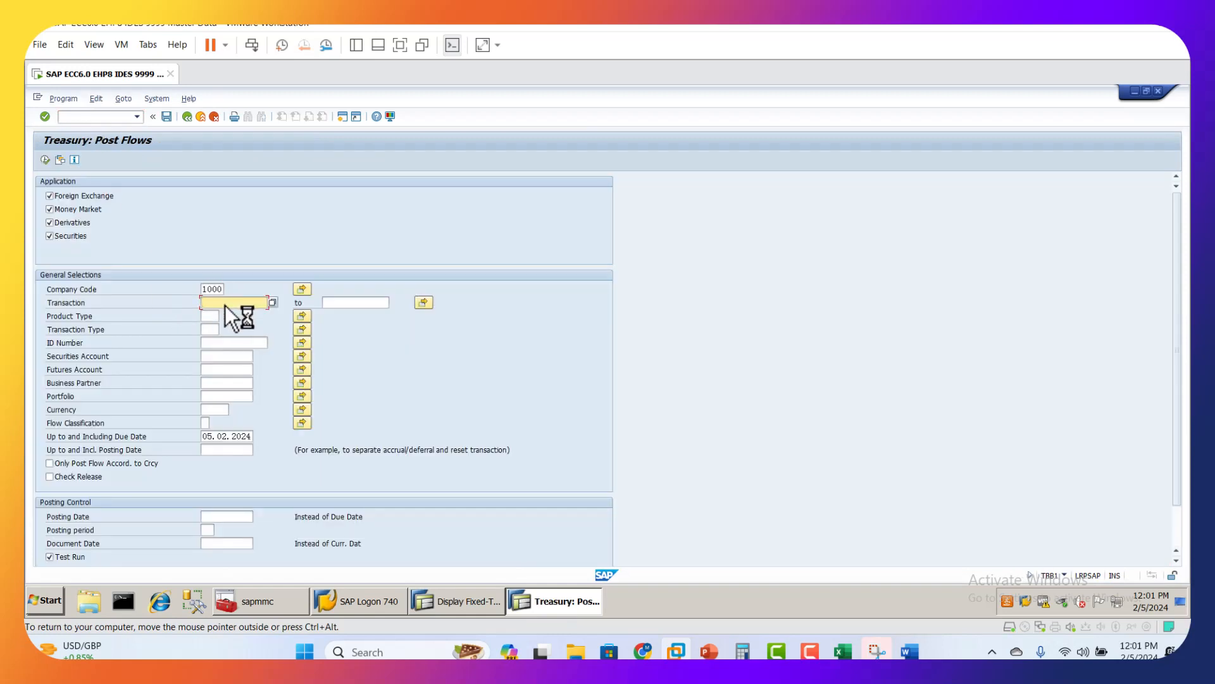
click(236, 314)
Step: Set Up to and Including Due Date to 05.04.2024 using the calendar
click(232, 435)
click(258, 436)
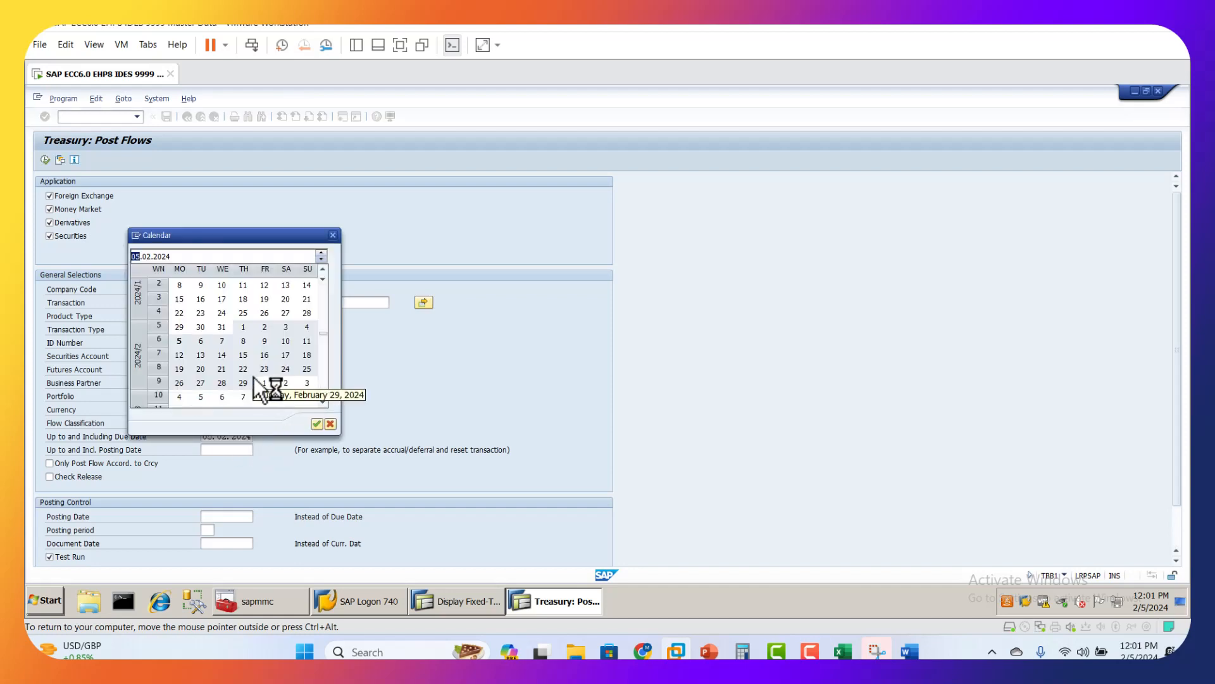
click(322, 403)
click(323, 403)
click(323, 403)
click(323, 402)
click(323, 403)
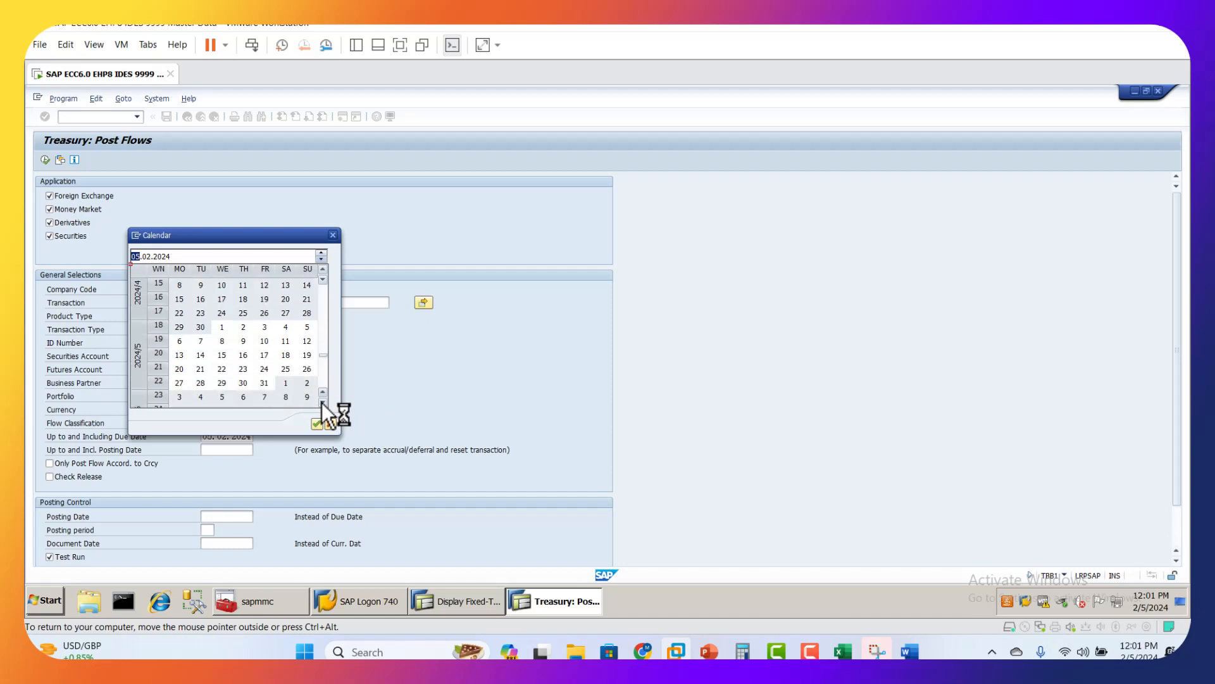
click(323, 268)
click(323, 269)
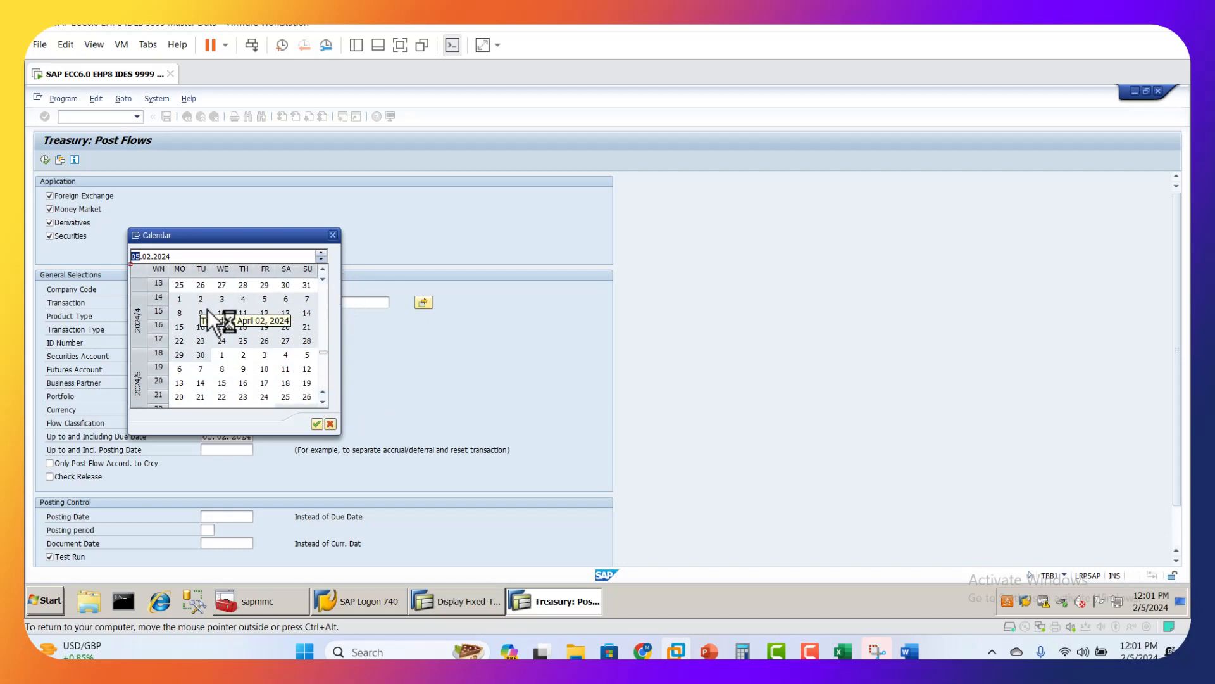
double_click(265, 299)
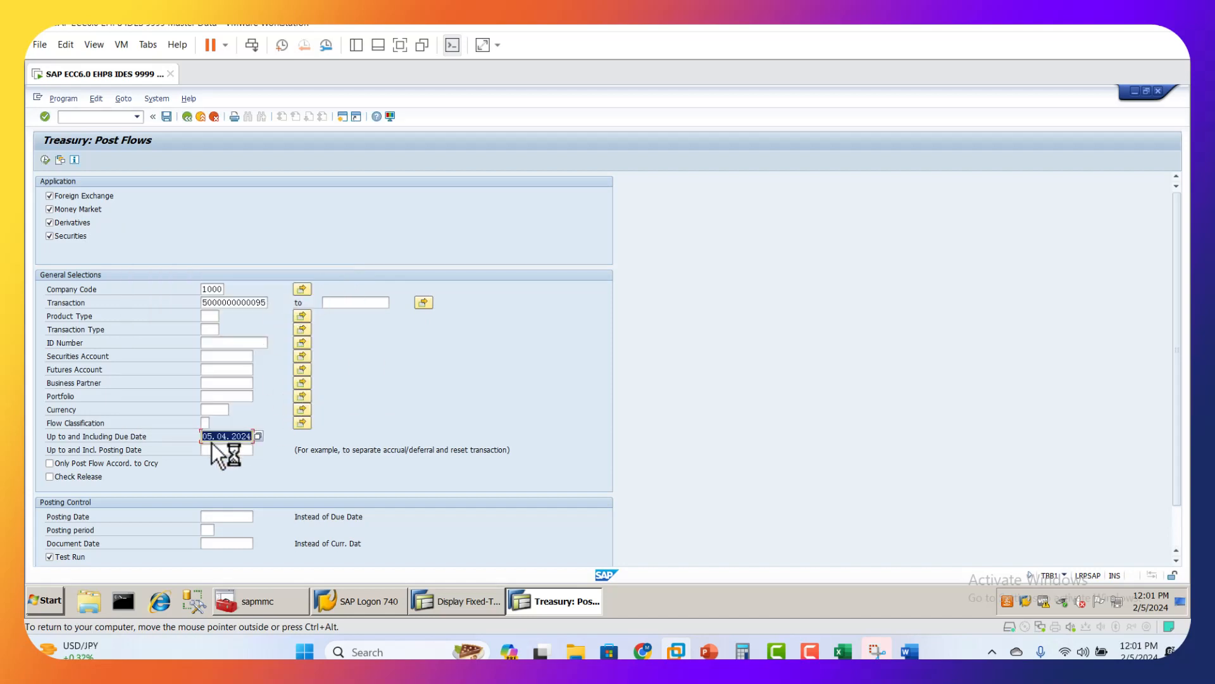
Step: Restrict the application selection to Money Market, execute the flow posting as a test run, and close the log overview
scroll(204, 421, down, 3)
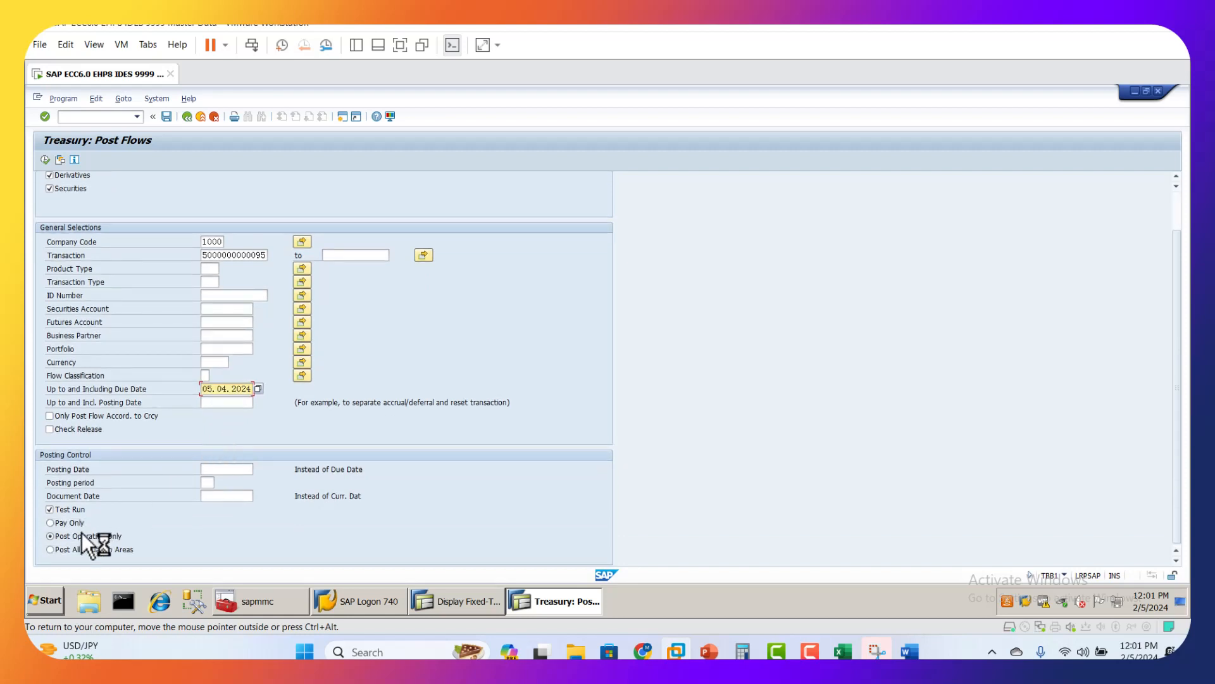
scroll(109, 495, up, 3)
click(62, 196)
click(65, 222)
click(67, 234)
click(46, 159)
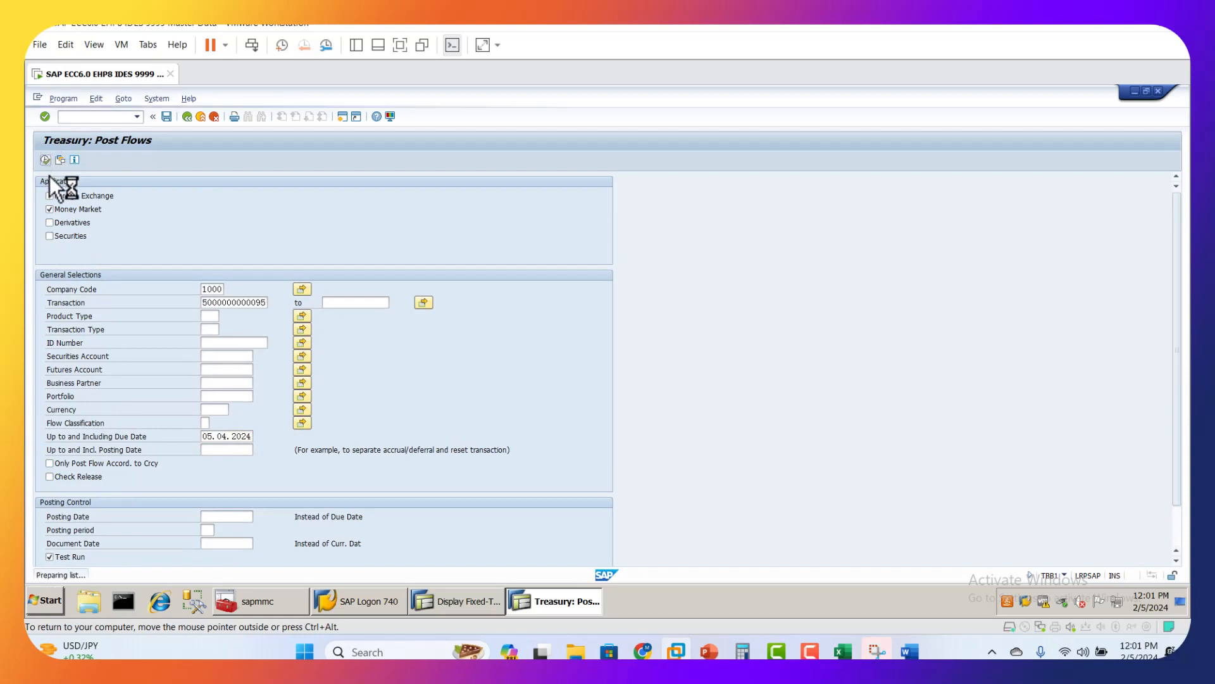
click(389, 476)
Step: Turn off Test Run, execute the actual posting of the maturity flows, and open the posting log
scroll(126, 507, down, 3)
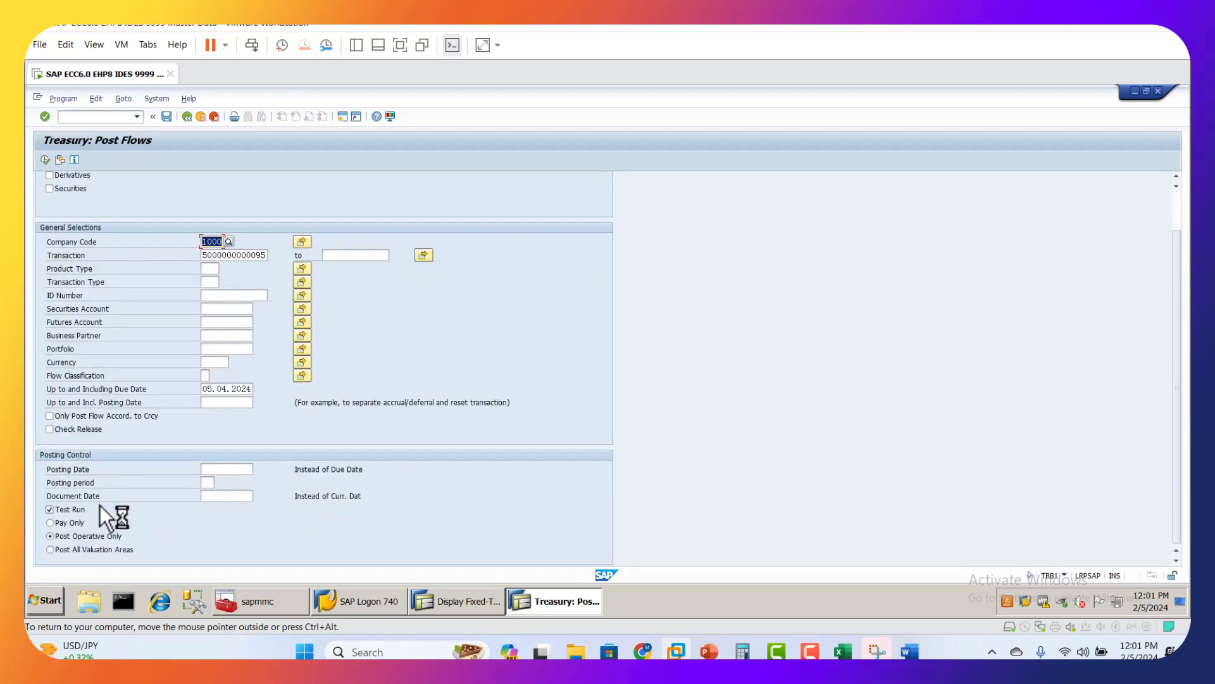
click(51, 512)
click(45, 159)
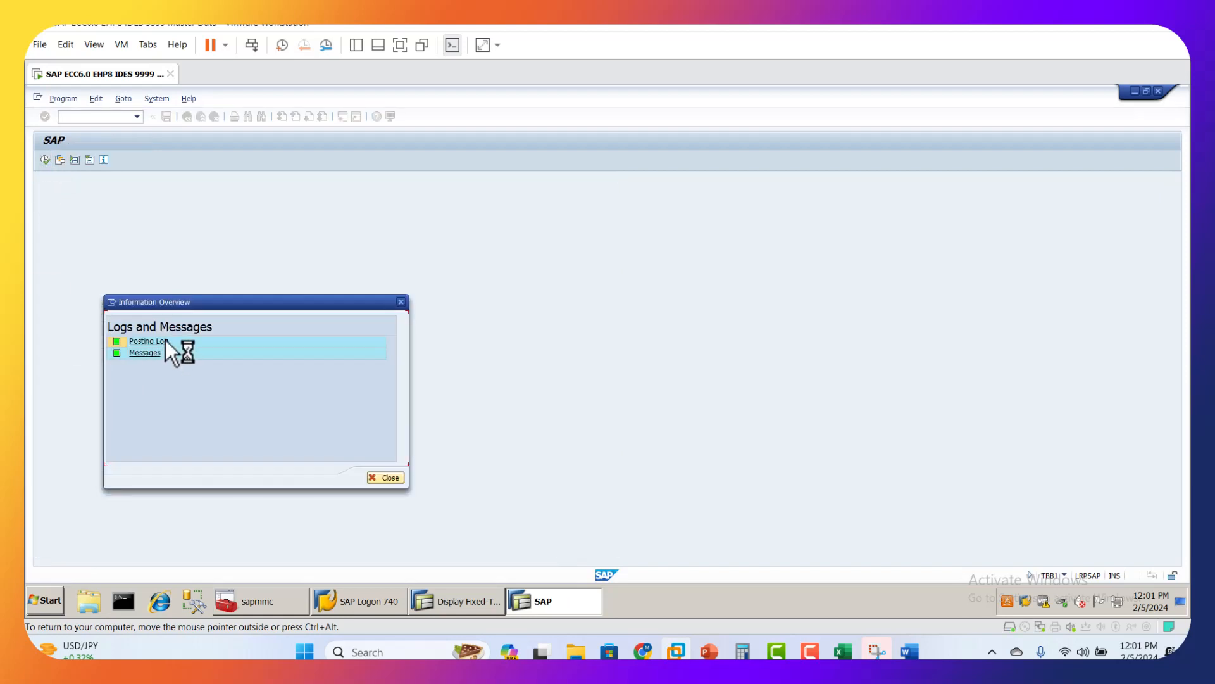
click(165, 341)
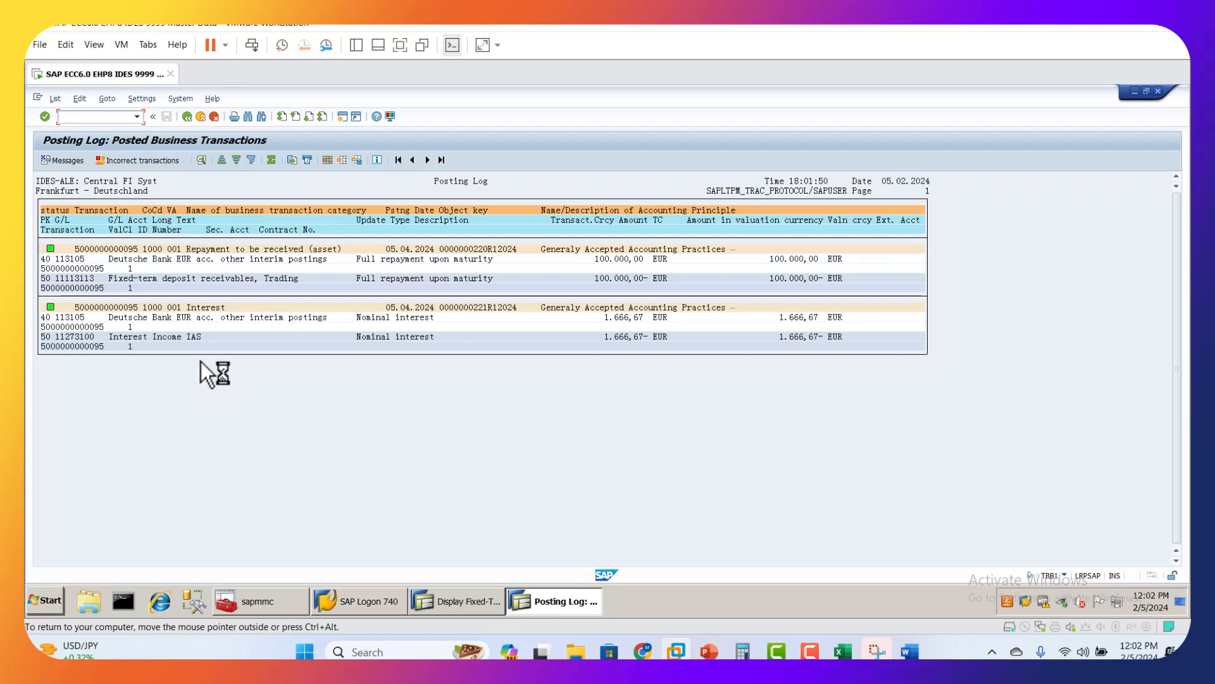
Step: Display the accounting document of the 05.04.2024 repayment, examine its line items, and return to the posting log
double_click(498, 250)
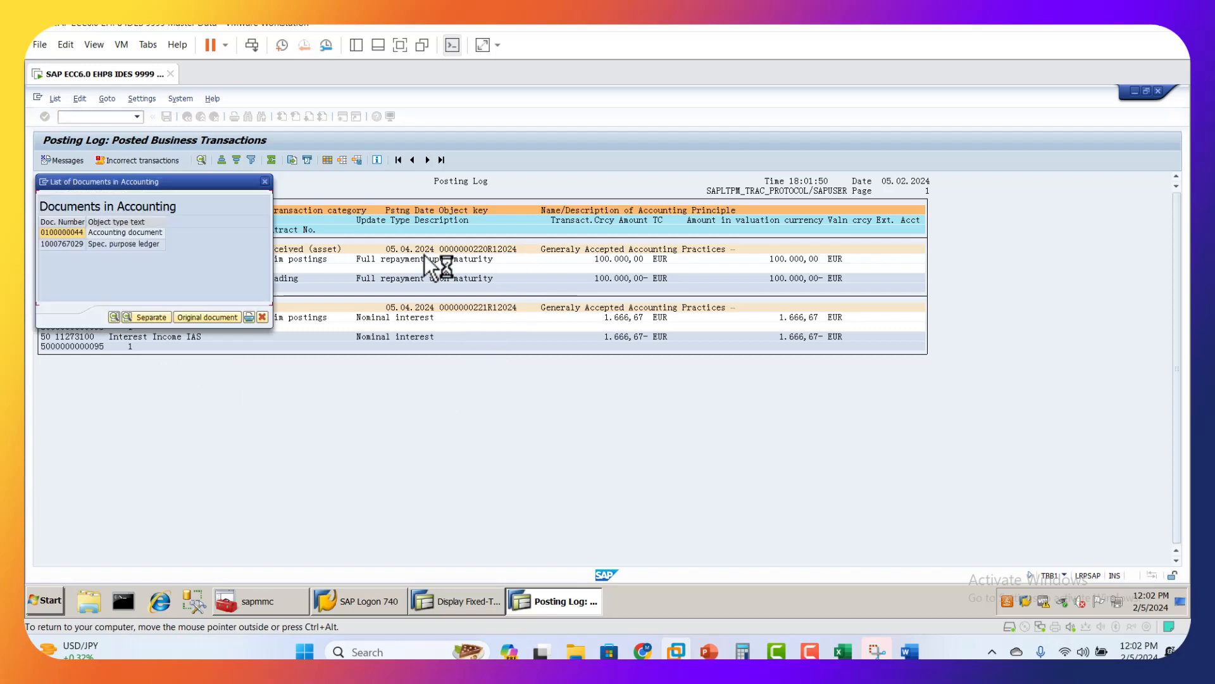
double_click(78, 235)
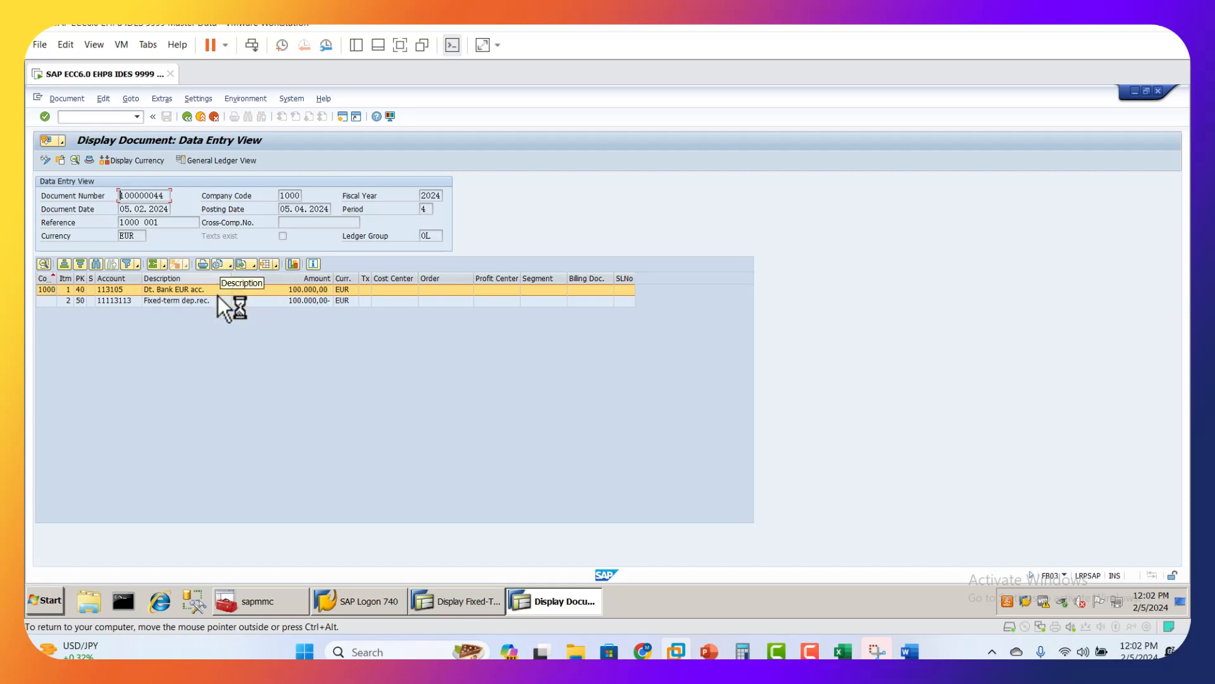
click(114, 303)
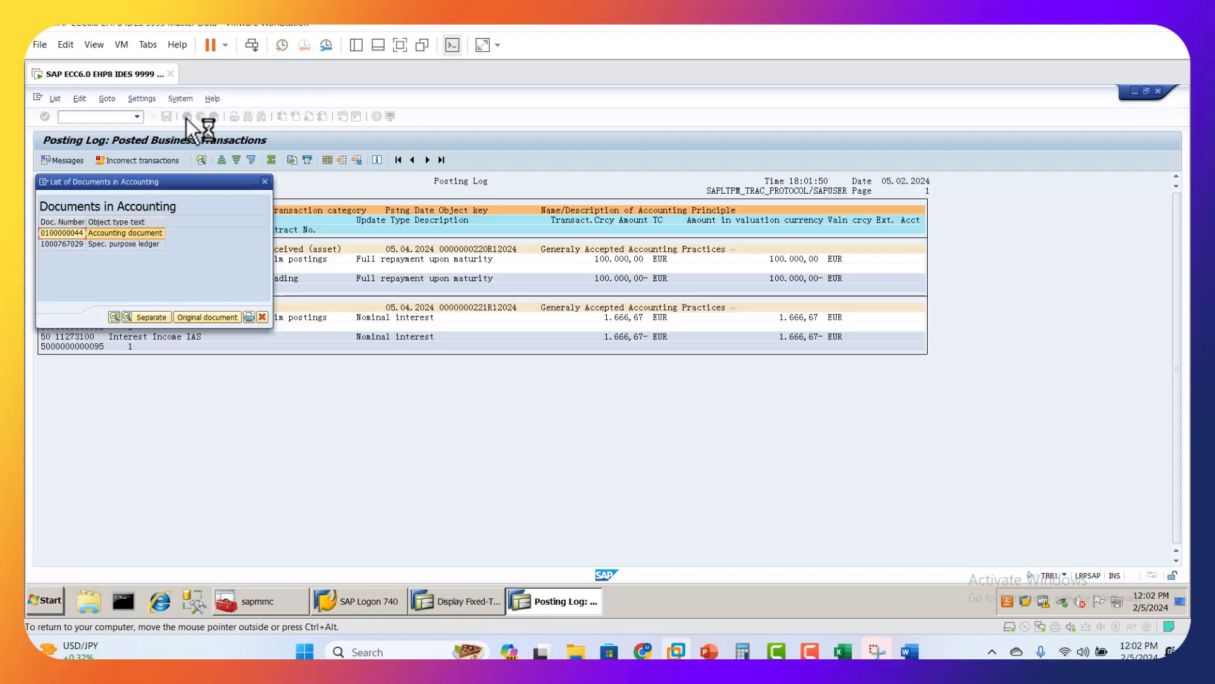
click(263, 318)
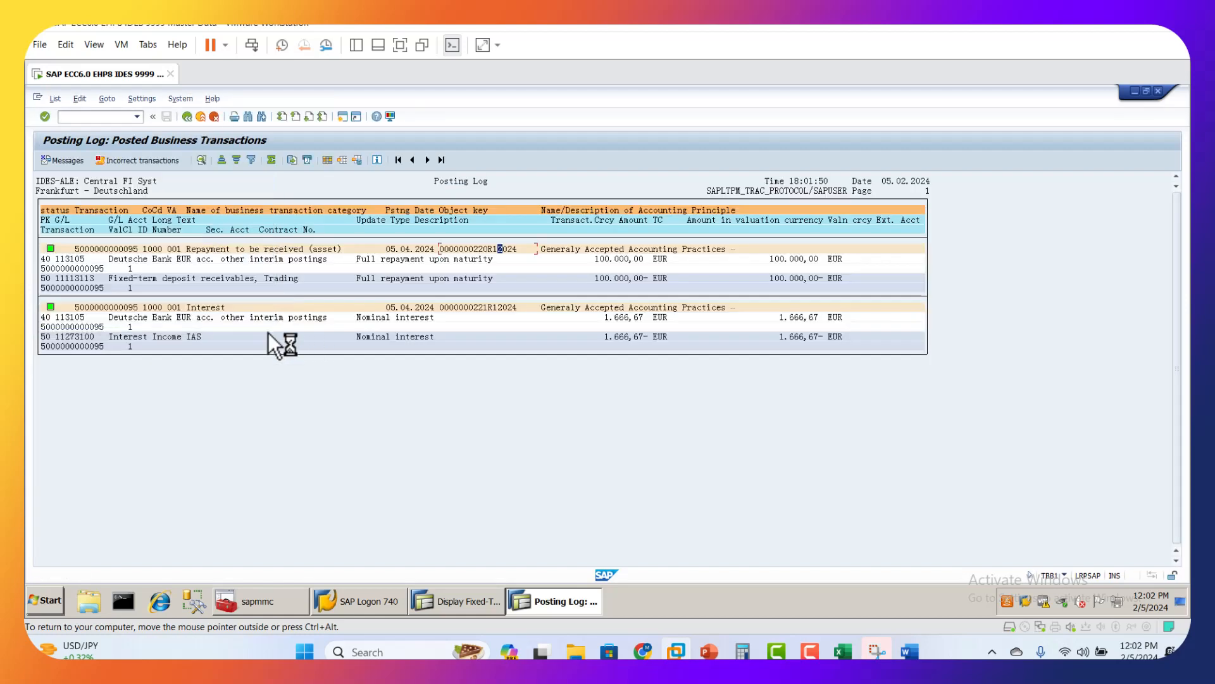
Step: Display the accounting document of the 05.04.2024 interest posting and return to the posting log
double_click(499, 310)
double_click(119, 233)
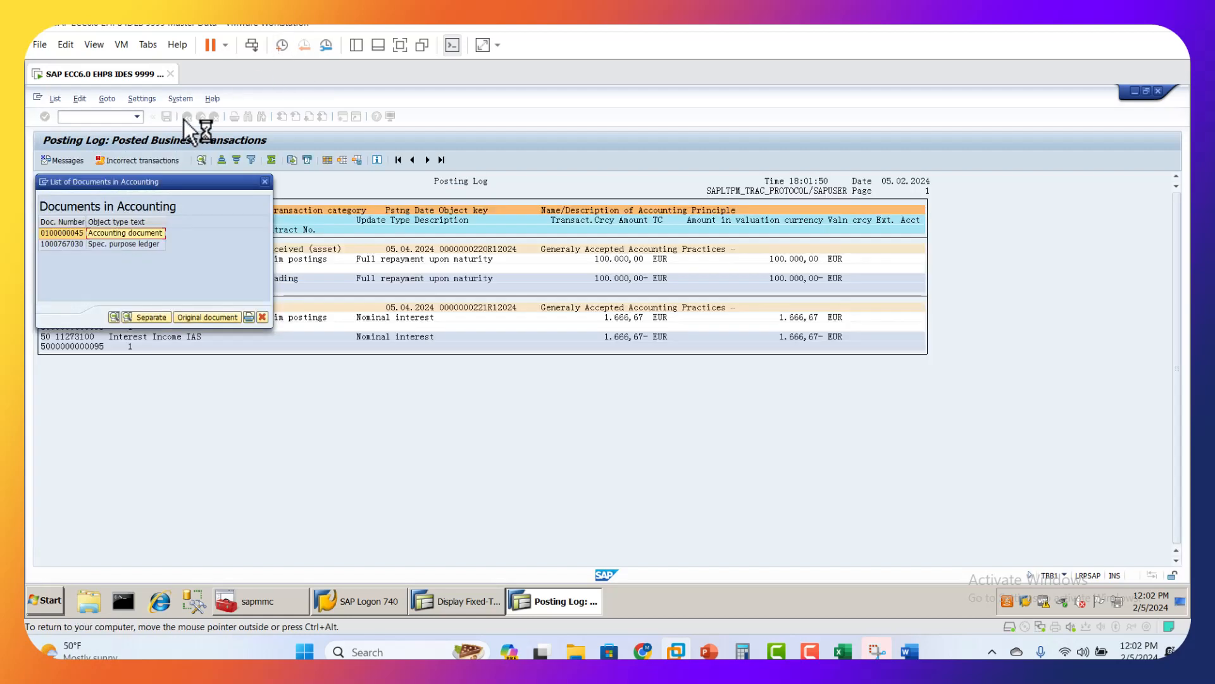
click(264, 317)
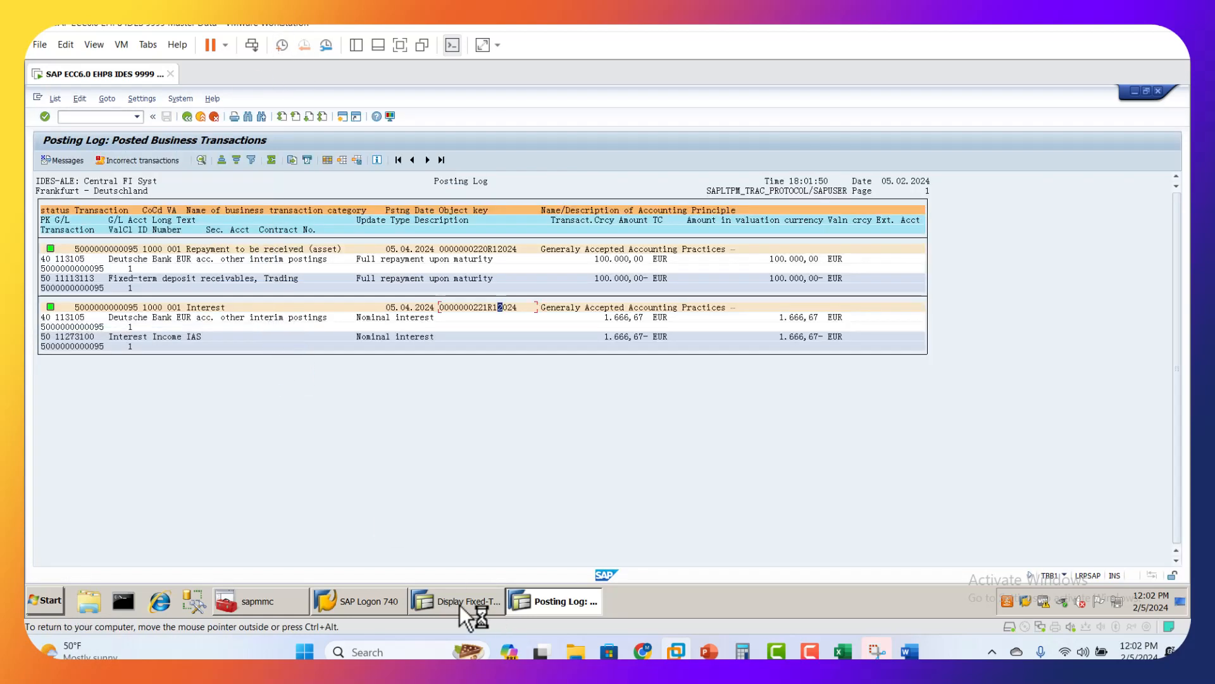
Step: Look up the accounting report's transaction code in the course presentation and open the report with TPM20
click(709, 650)
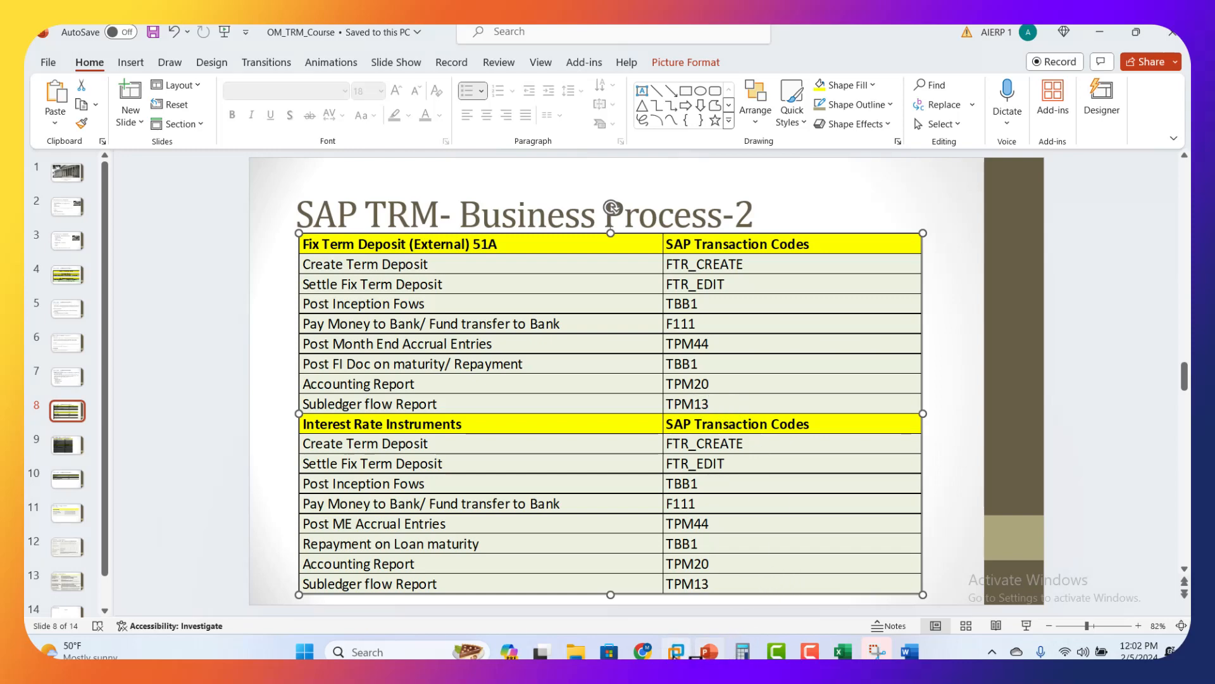
click(676, 651)
click(71, 119)
text(/NTPM20)
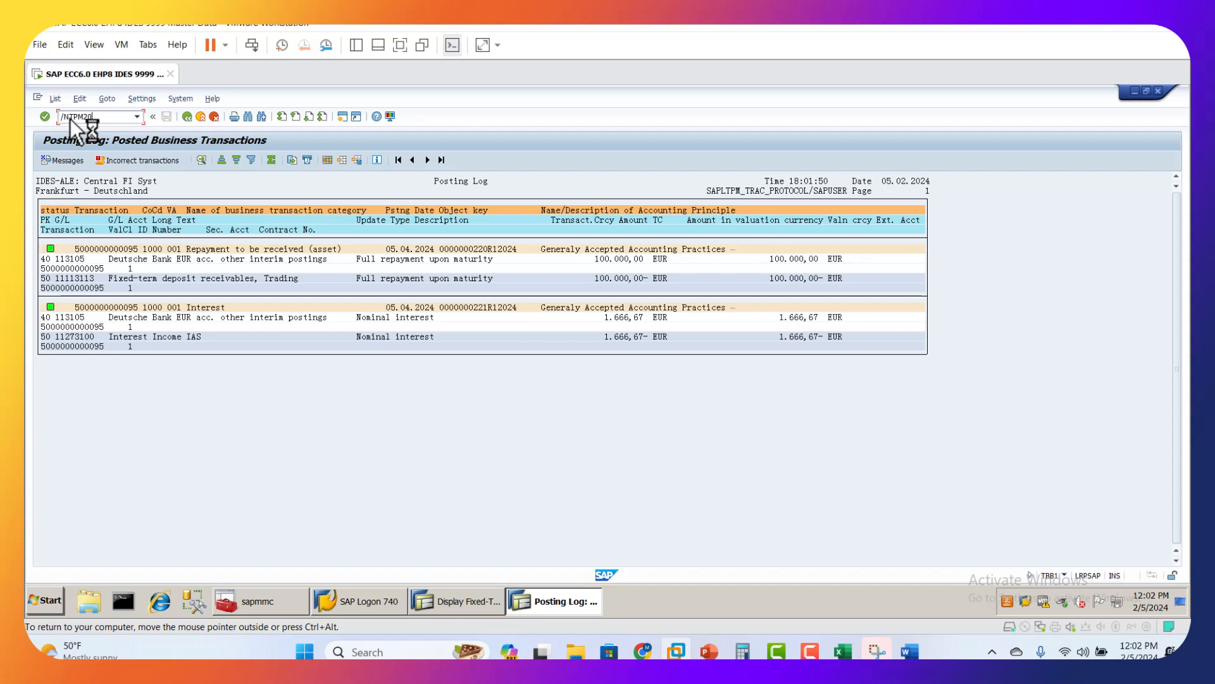
key(Return)
Step: Restrict the posting journal selection to the second deposit and execute the report
click(226, 370)
click(227, 381)
scroll(113, 350, down, 2)
scroll(120, 356, down, 5)
click(46, 160)
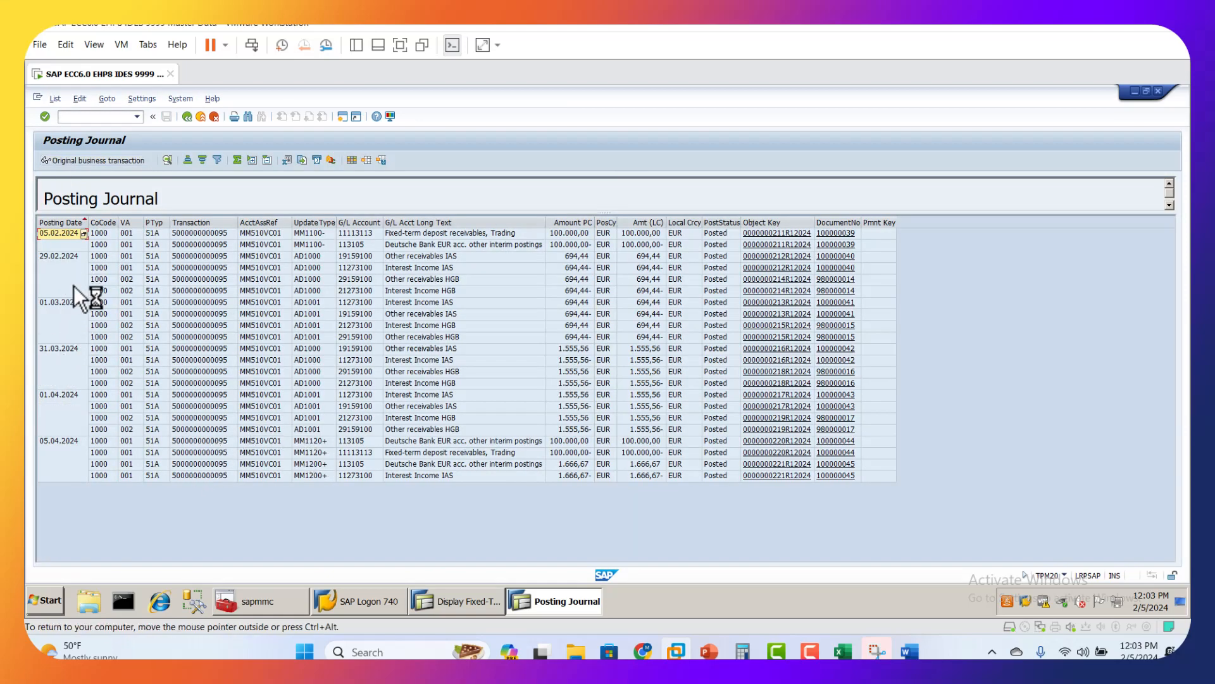
Step: Review the deposit's journal entries by posting date, covering the month-end accruals, their resets and the 05.04.2024 maturity postings
click(210, 226)
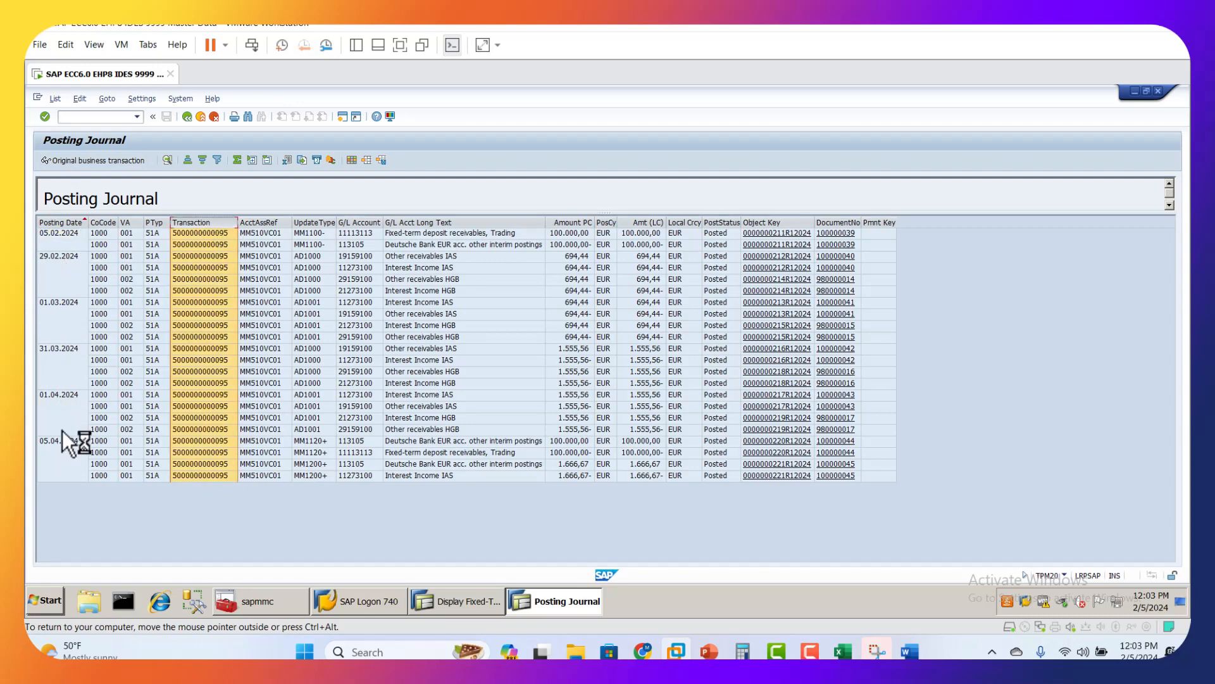
click(59, 261)
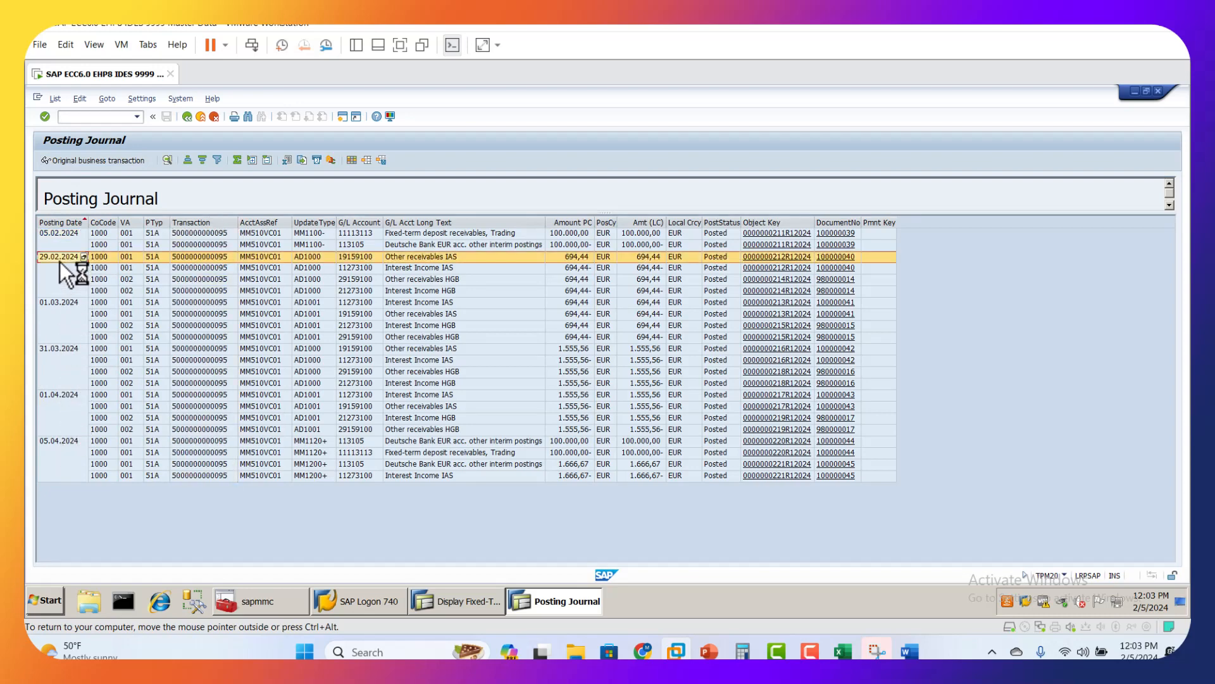
click(67, 303)
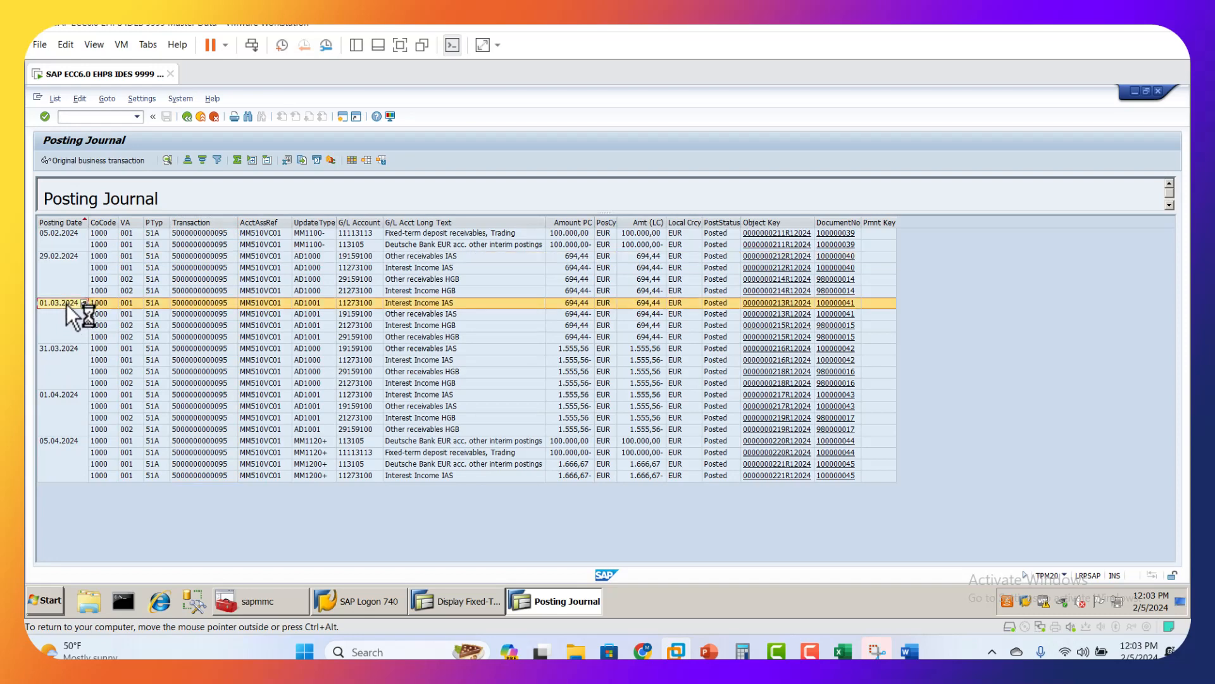
click(64, 359)
click(62, 396)
click(55, 441)
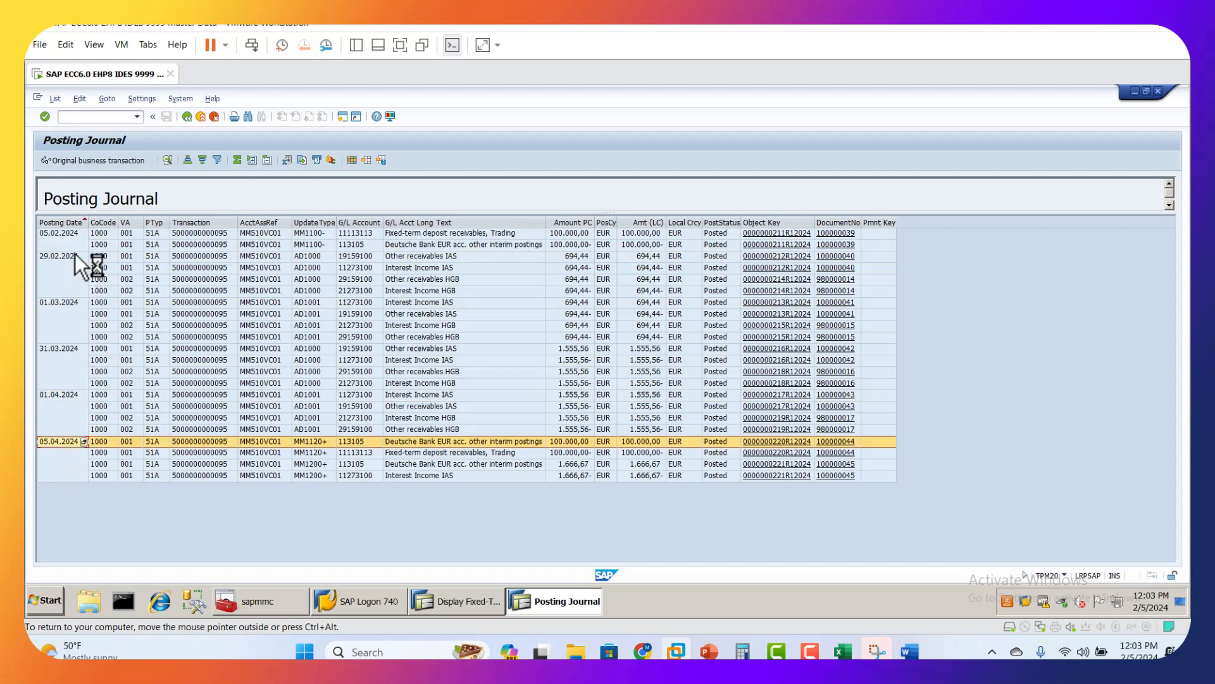
Step: Compare the deposit's opening entry of 05.02.2024 with the principal repayment entries of 05.04.2024 in the posting journal
click(71, 235)
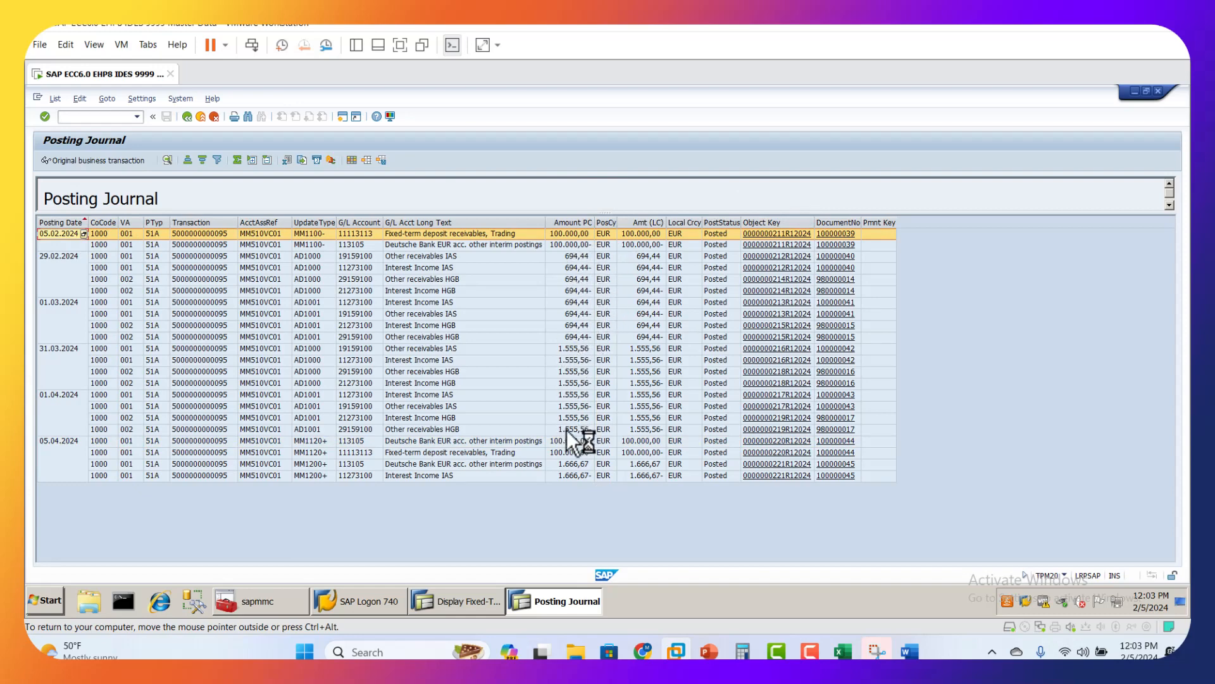
click(70, 443)
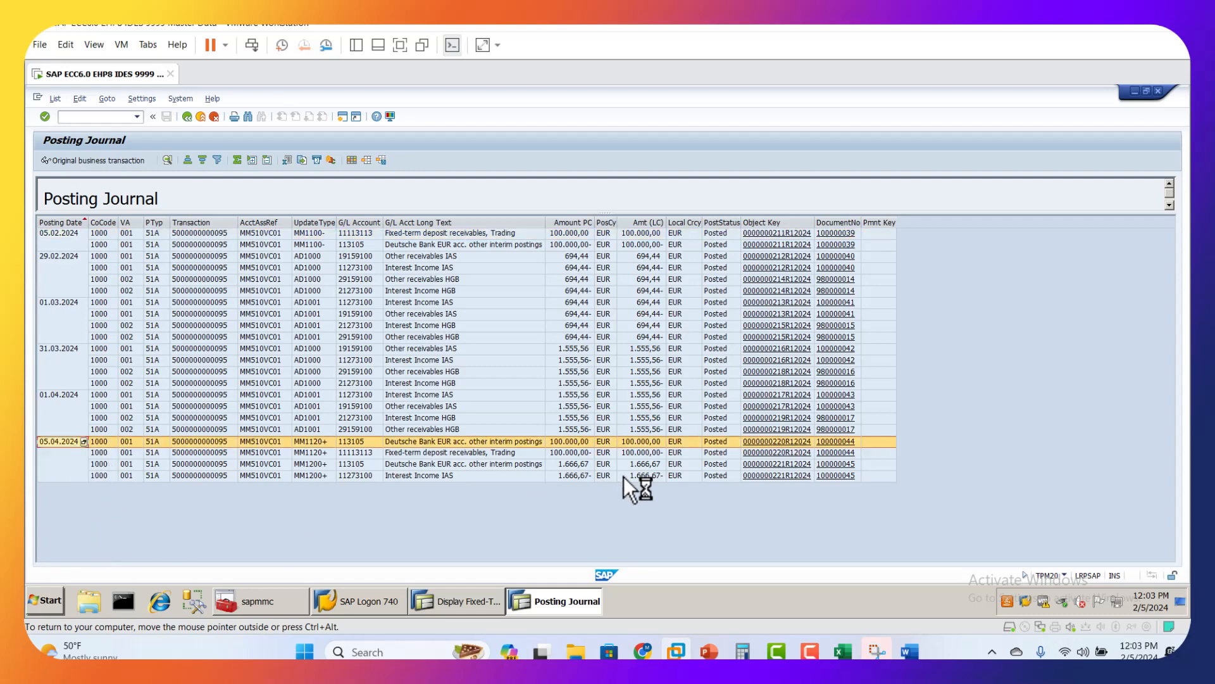
click(585, 453)
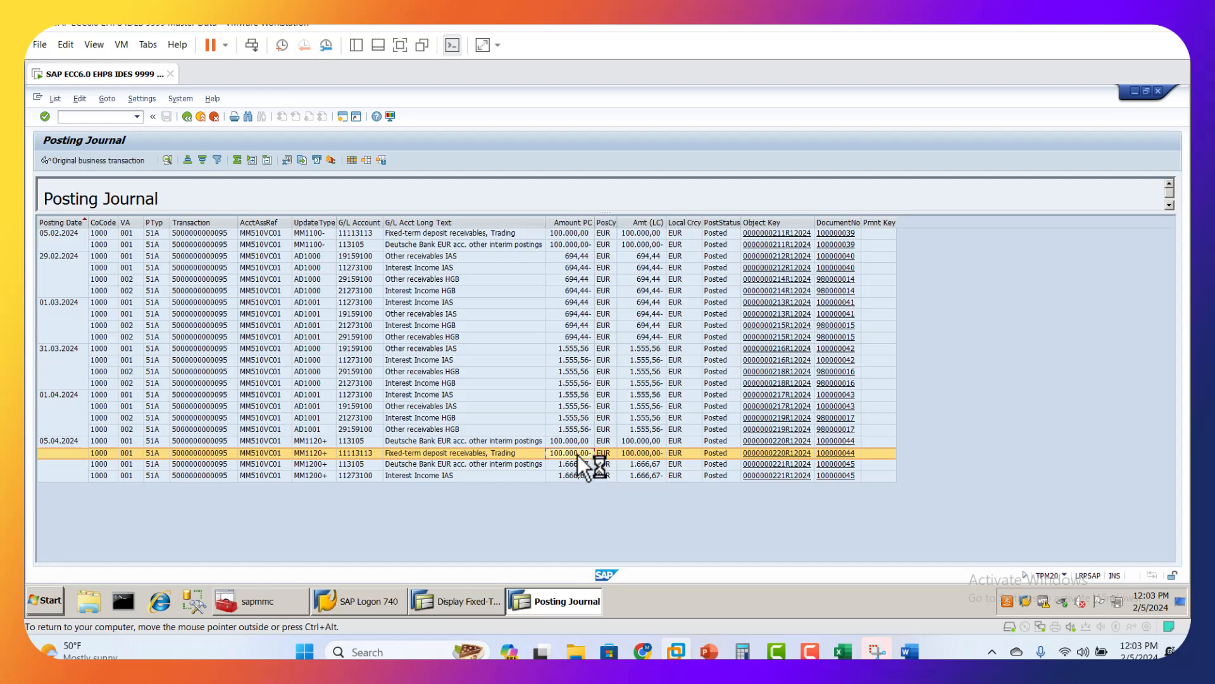
Step: Check the 05.04.2024 interest entries, display the accounting document of the Interest Income IAS line, and return to the posting journal
click(573, 464)
click(572, 475)
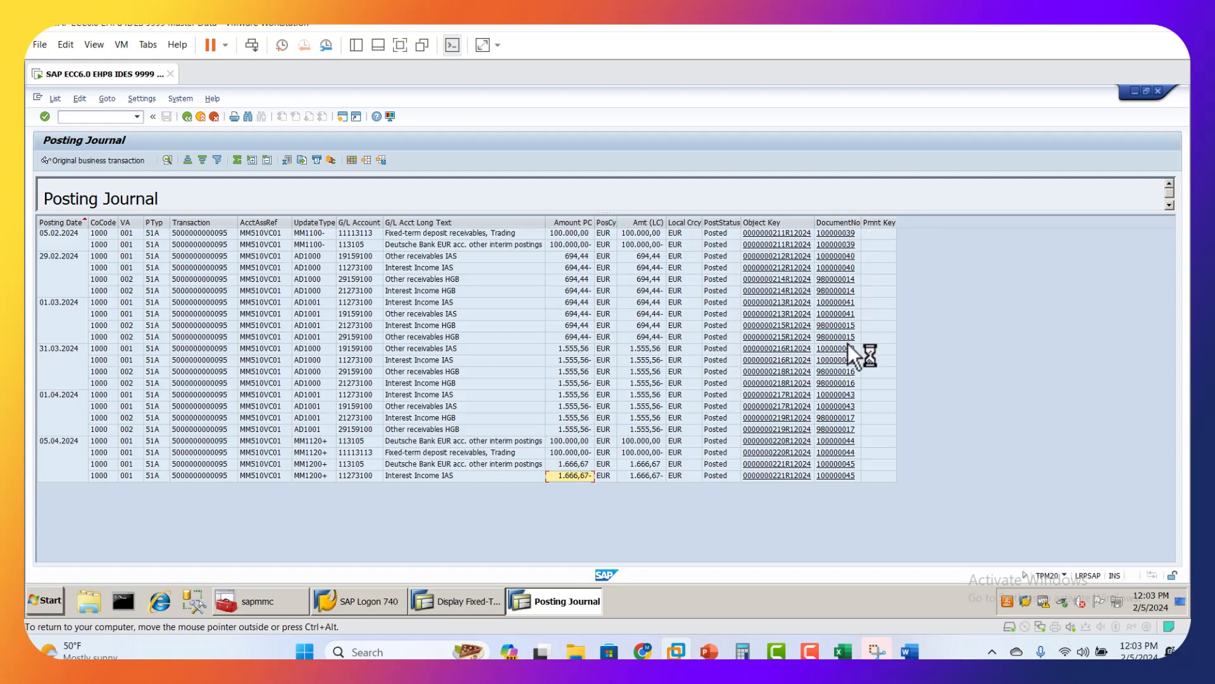
click(845, 476)
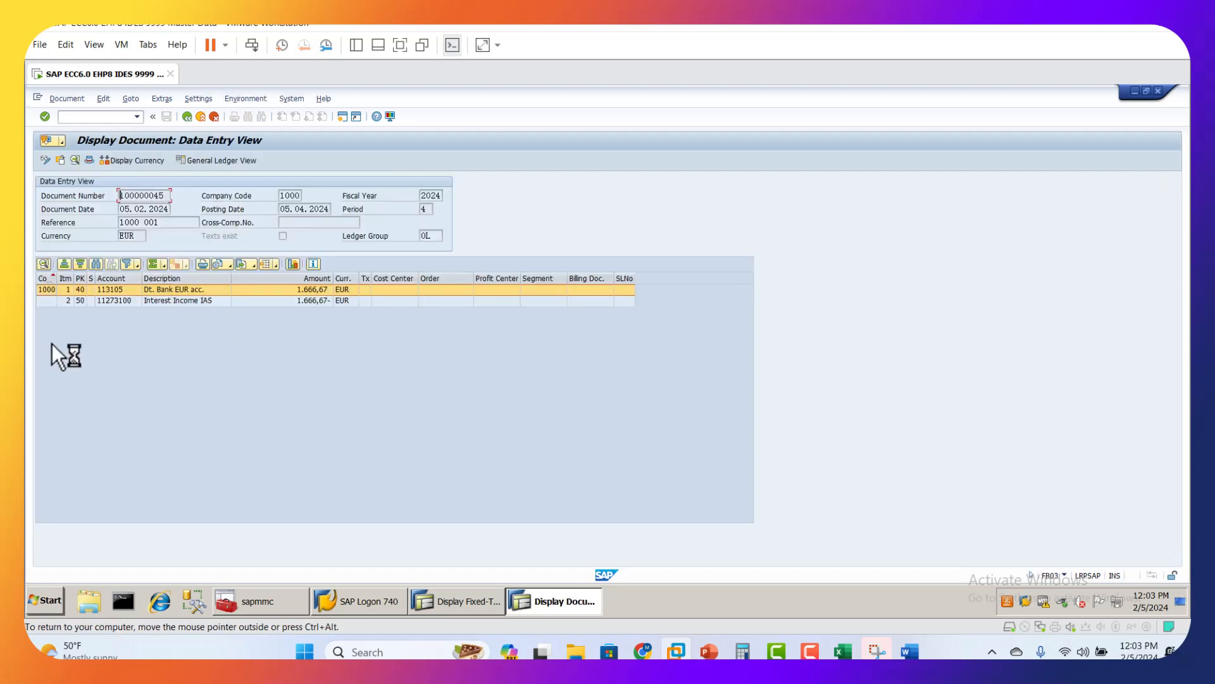
click(188, 117)
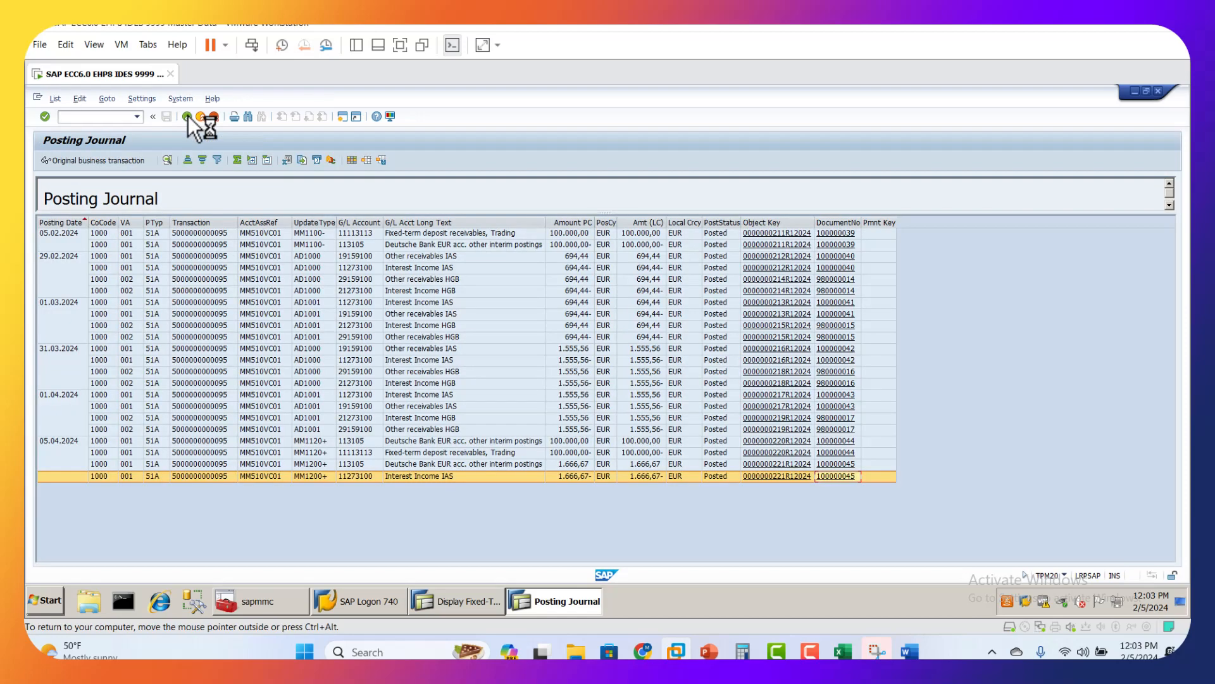